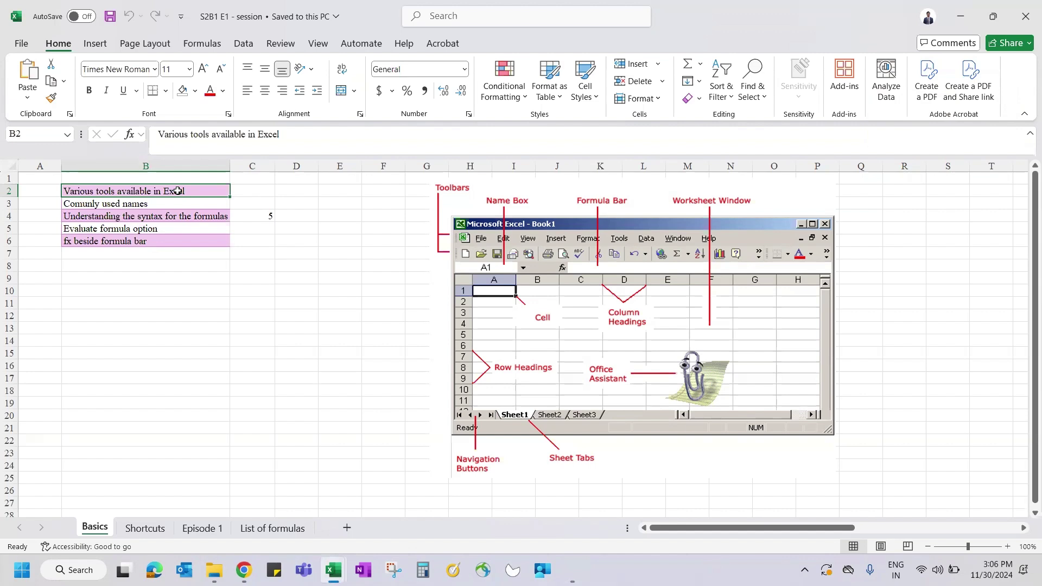
- Create a new blank workbook
key("ctrl+o")
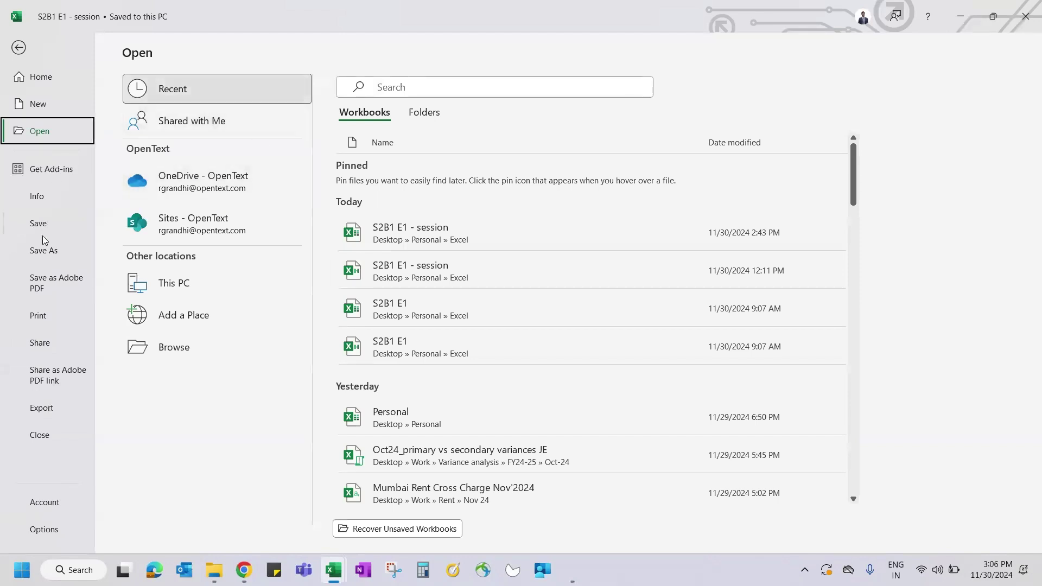
key("Escape")
key("ctrl+n")
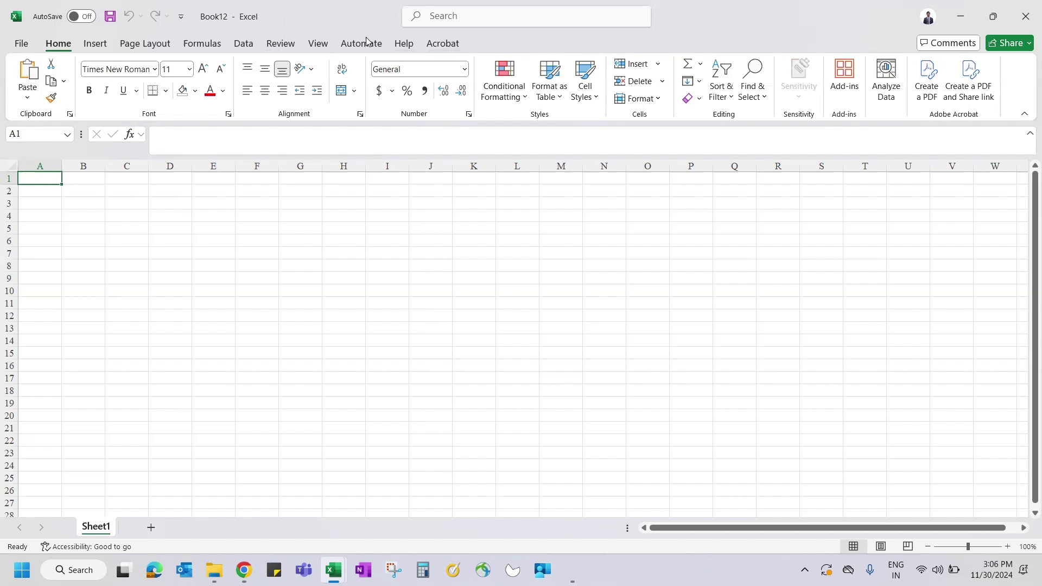
left_click(442, 45)
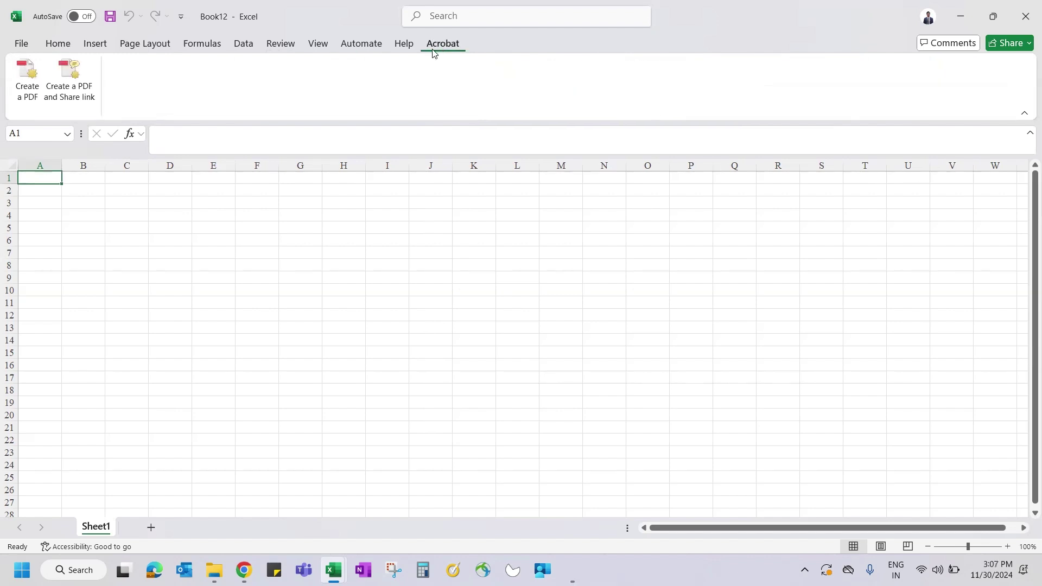
left_click(405, 46)
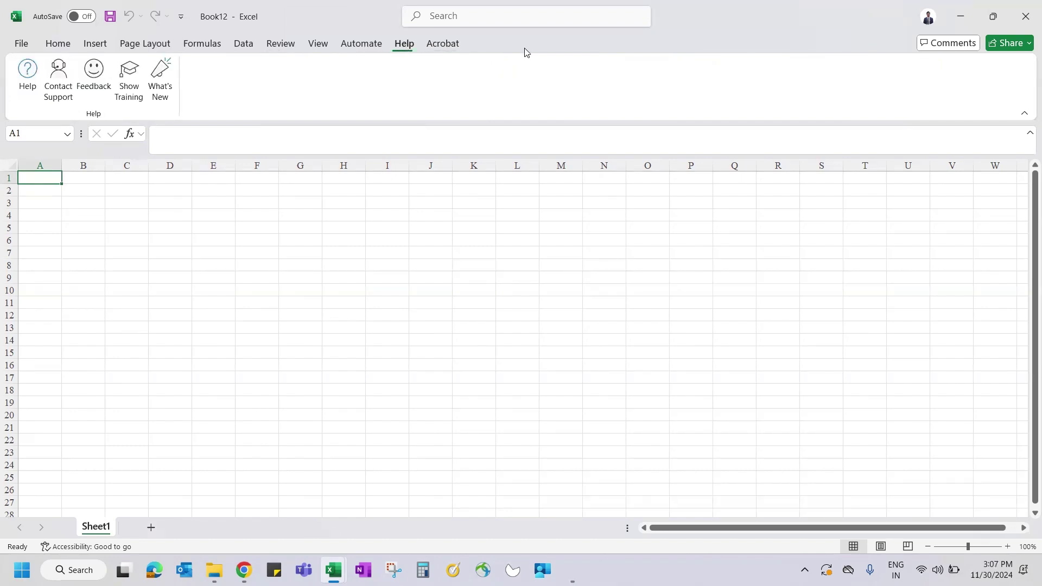
- Look through the options for starting a new workbook and the list of recently used workbooks
left_click(13, 44)
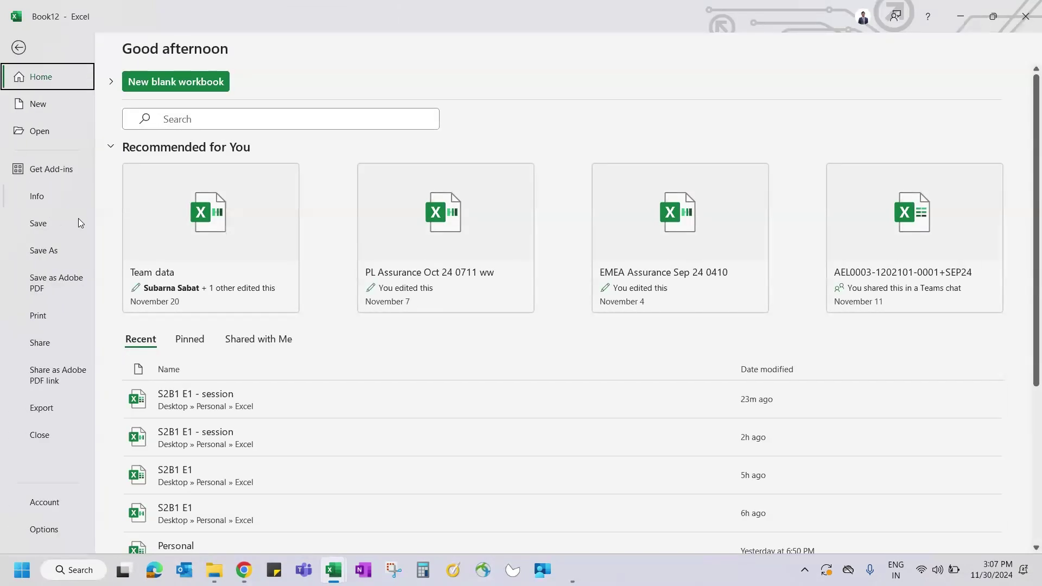
left_click(37, 103)
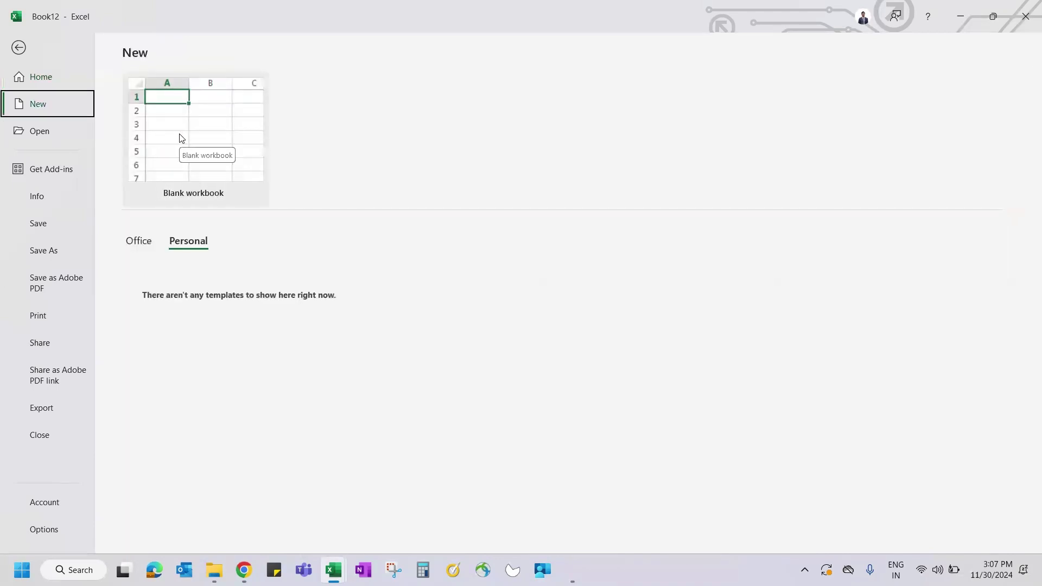
left_click(46, 133)
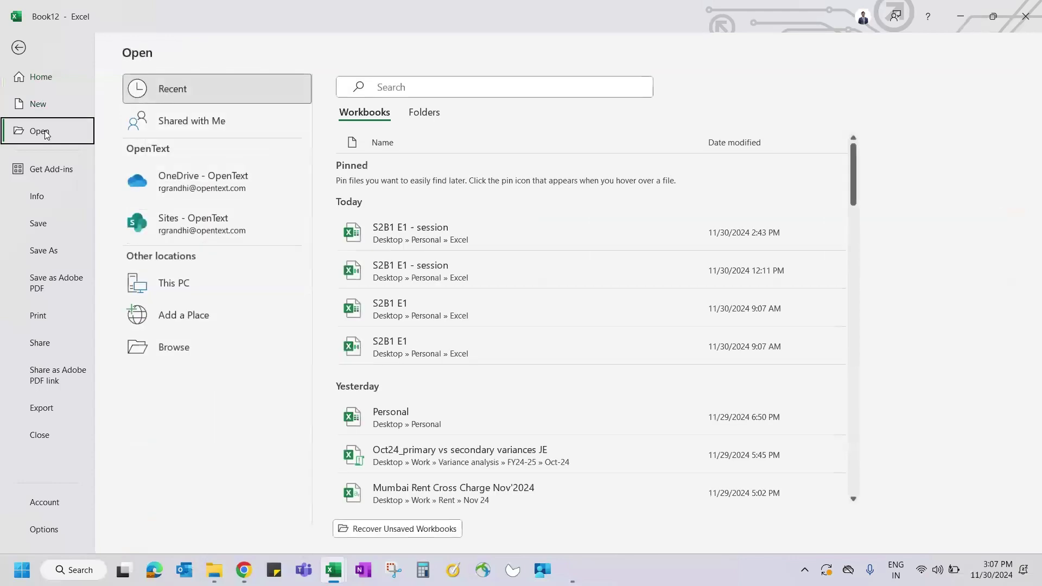
scroll(476, 418, "down", 1)
scroll(476, 418, "up", 1)
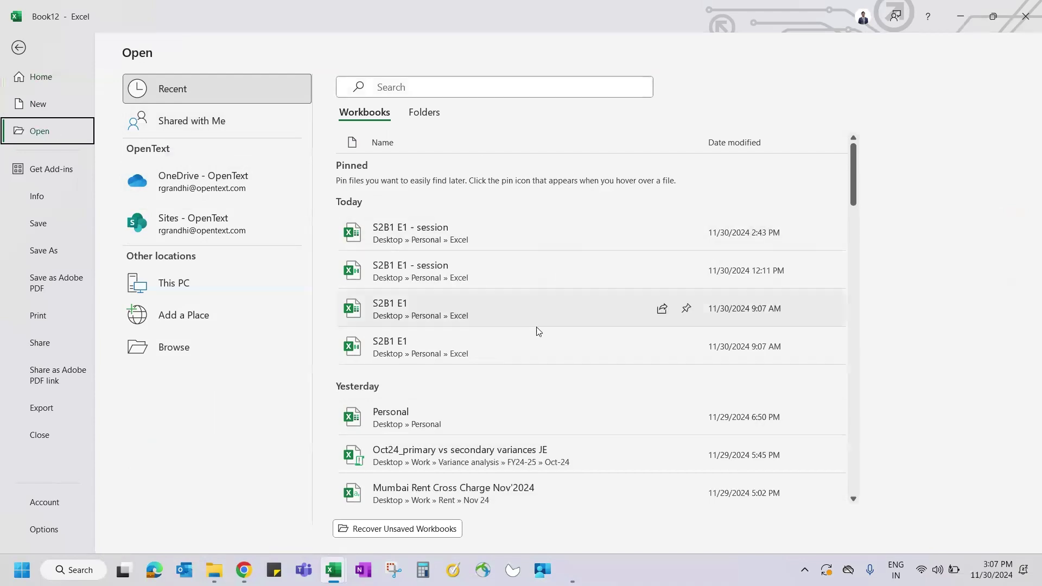
scroll(517, 333, "down", 3)
scroll(516, 333, "down", 5)
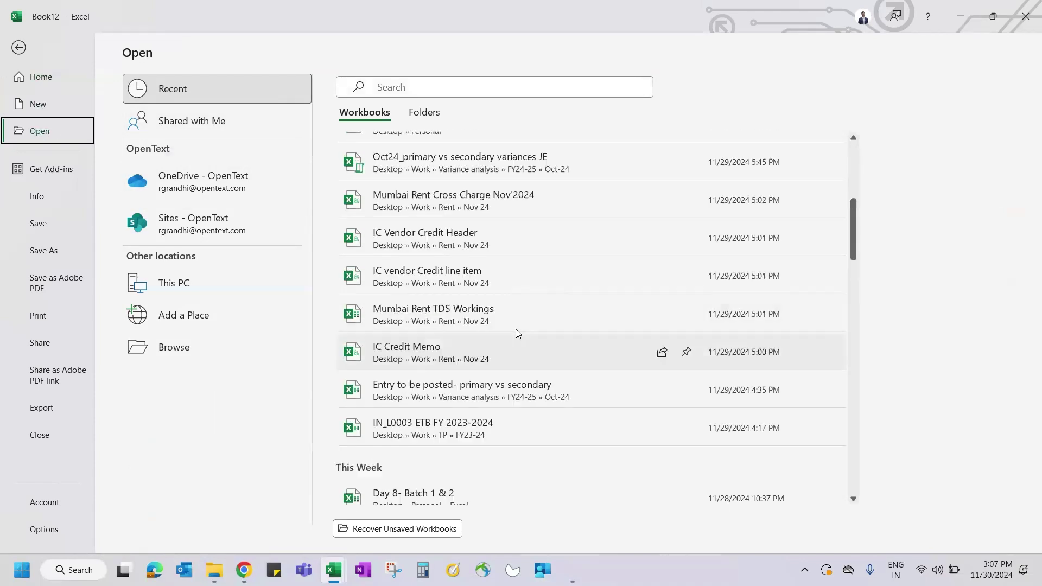
scroll(516, 334, "up", 9)
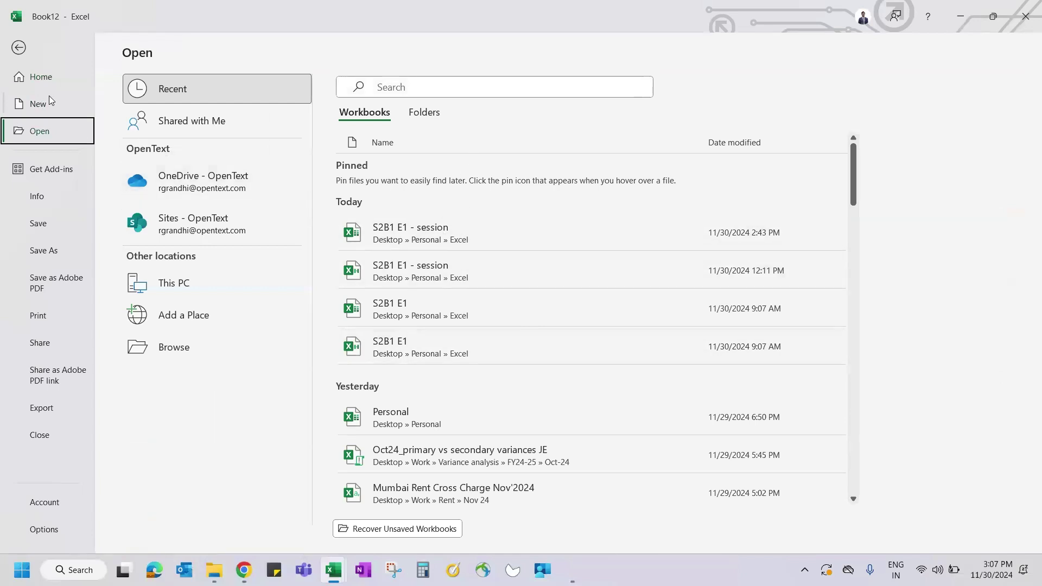
- Browse the Office Add-ins store by popularity, then close it without adding anything
left_click(44, 194)
key("Escape")
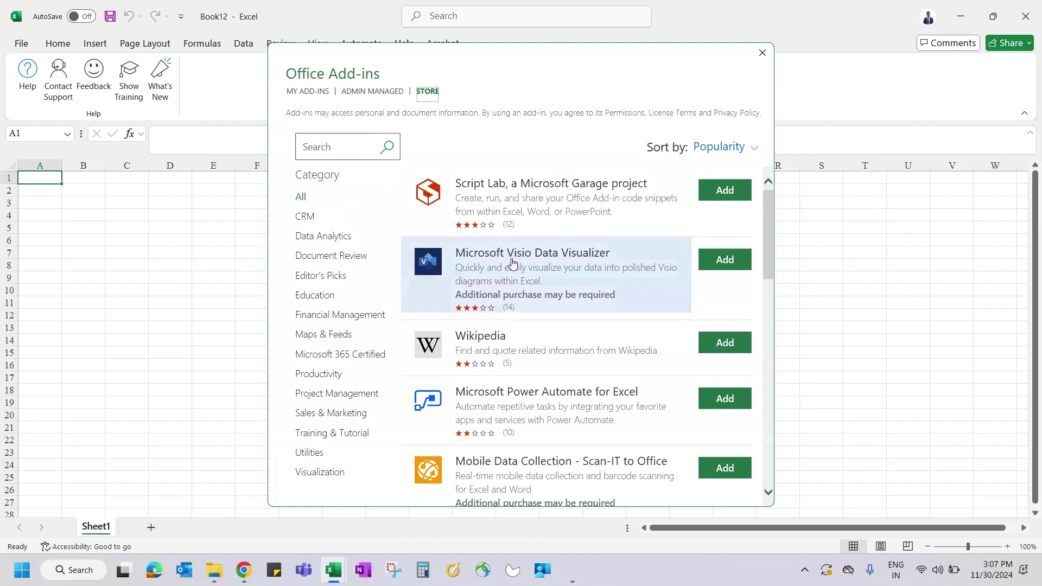
scroll(542, 408, "down", 2)
scroll(541, 408, "down", 8)
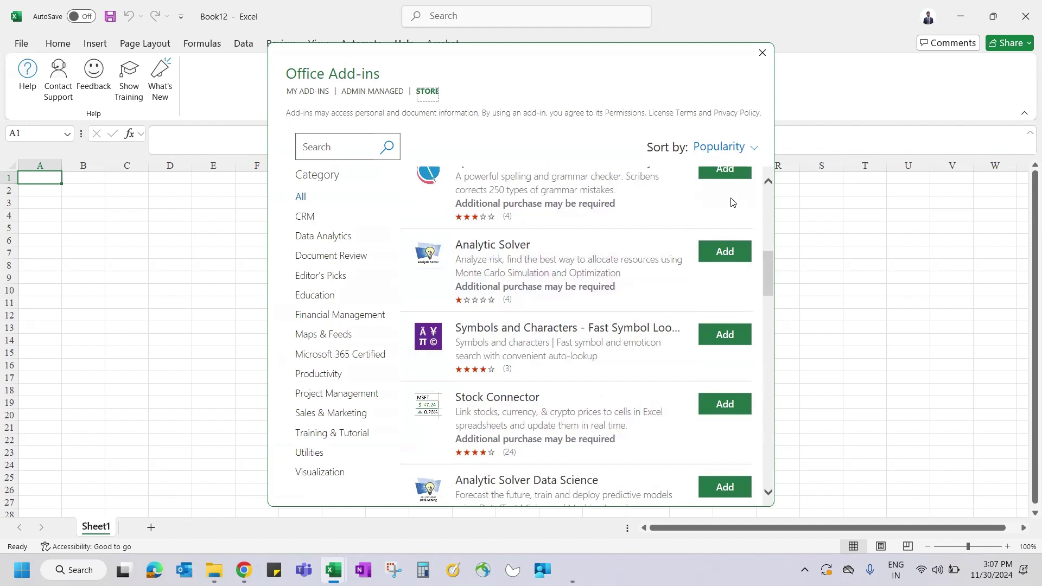
left_click(763, 52)
- Review the new workbook's protection options and the checks available for inspecting it for issues
left_click(21, 42)
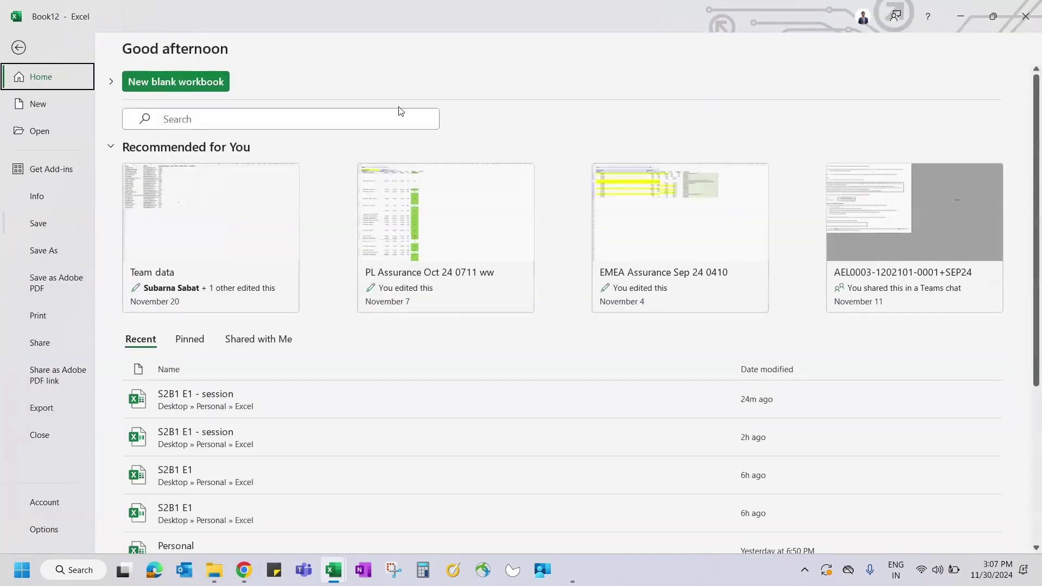
left_click(38, 196)
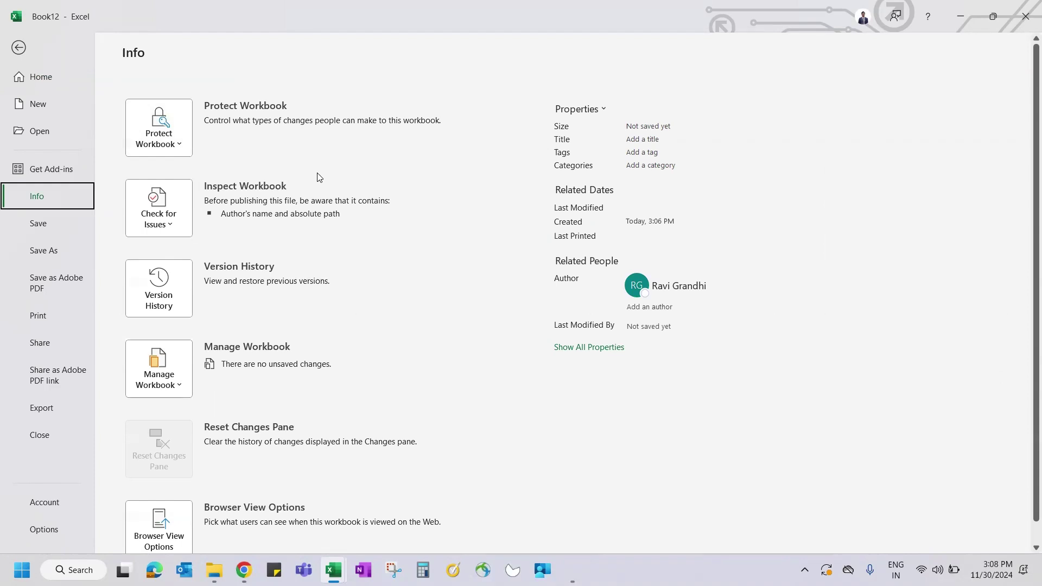
left_click(175, 144)
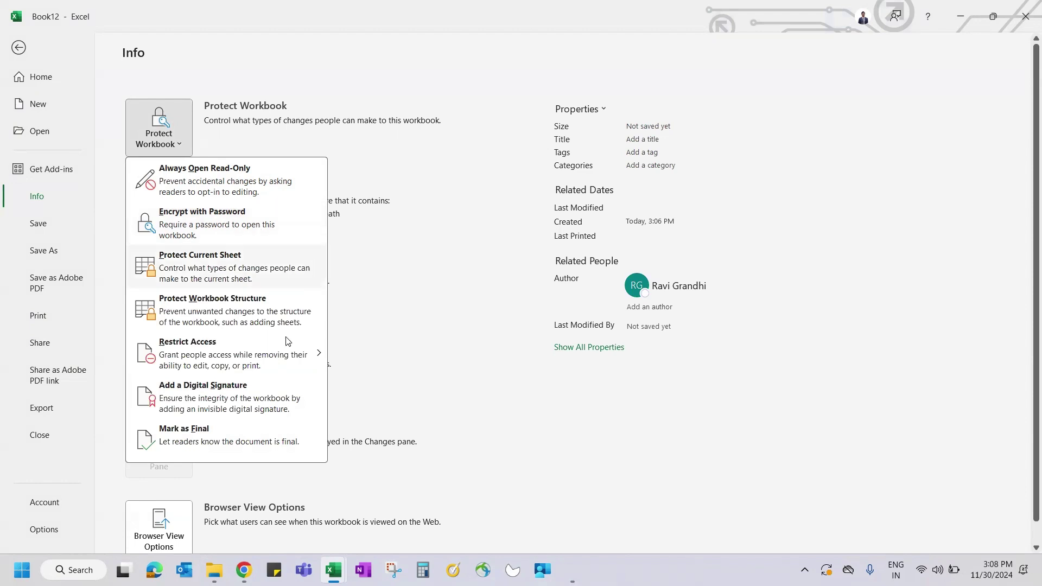
key("Escape")
left_click(157, 131)
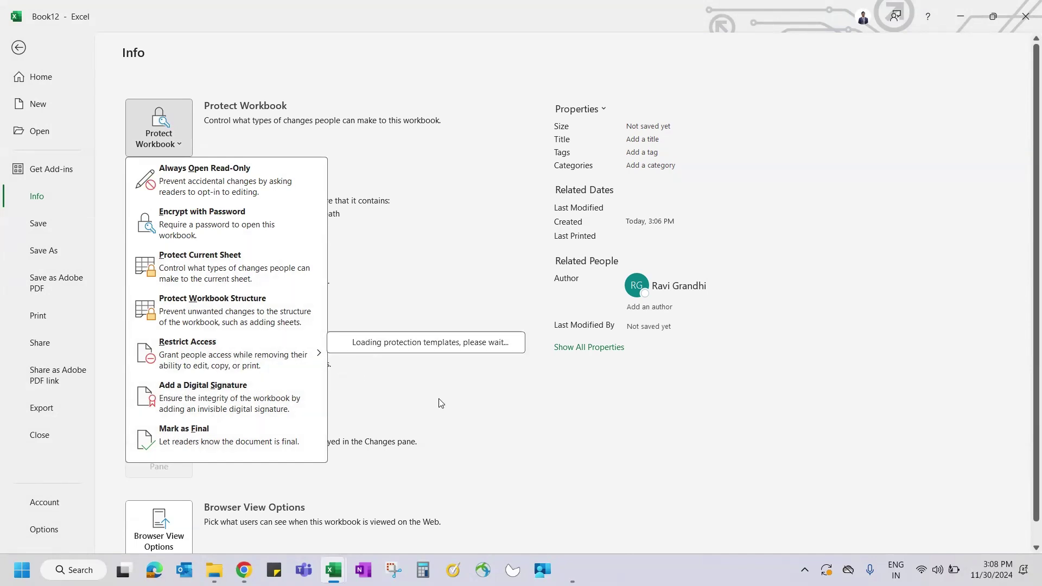
key("Escape")
left_click(148, 209)
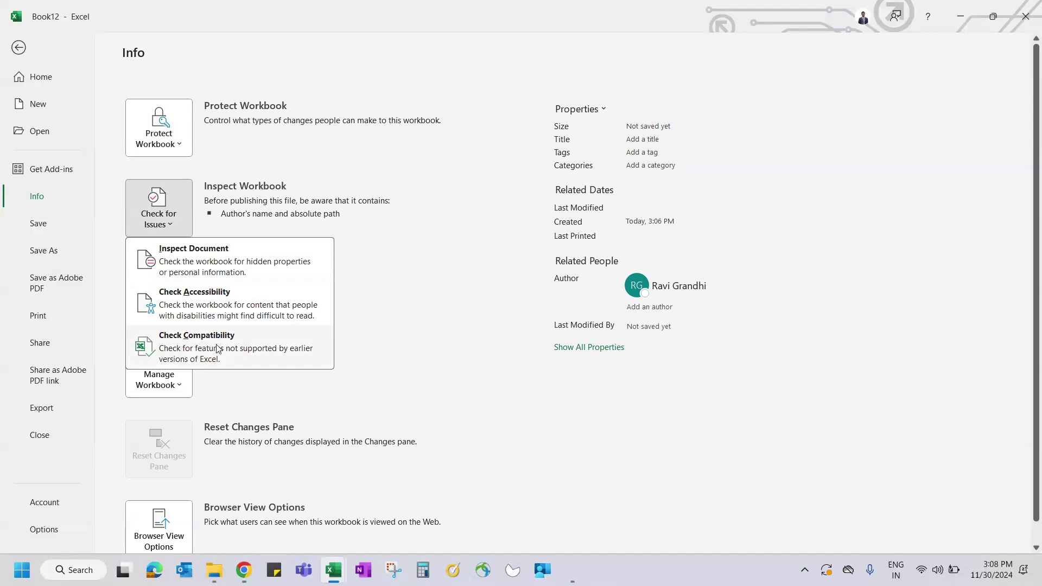
left_click(444, 344)
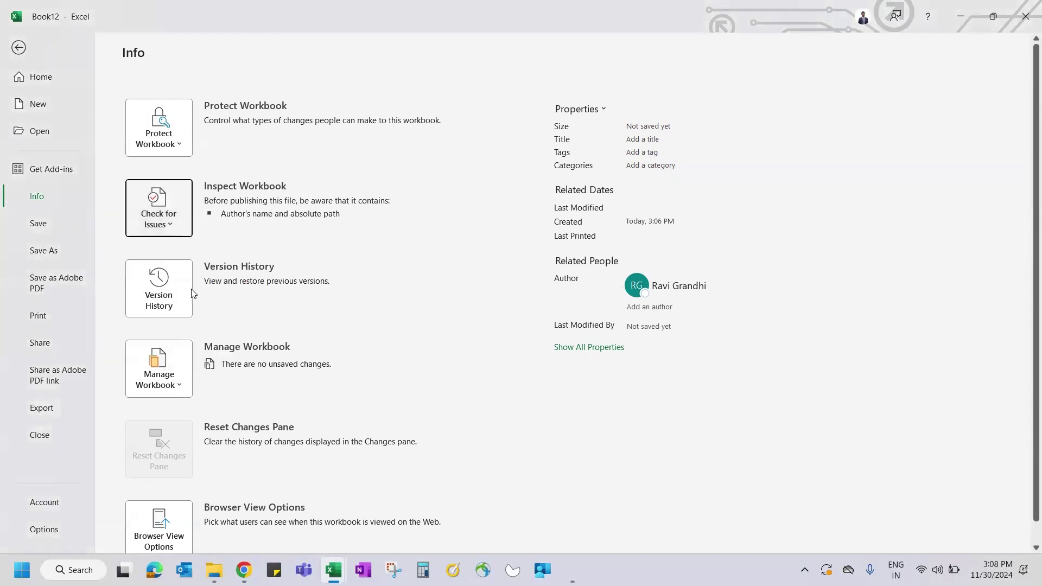
- Examine the new workbook's version history, unsaved-workbook management options and properties, then return to the sheet
left_click(154, 291)
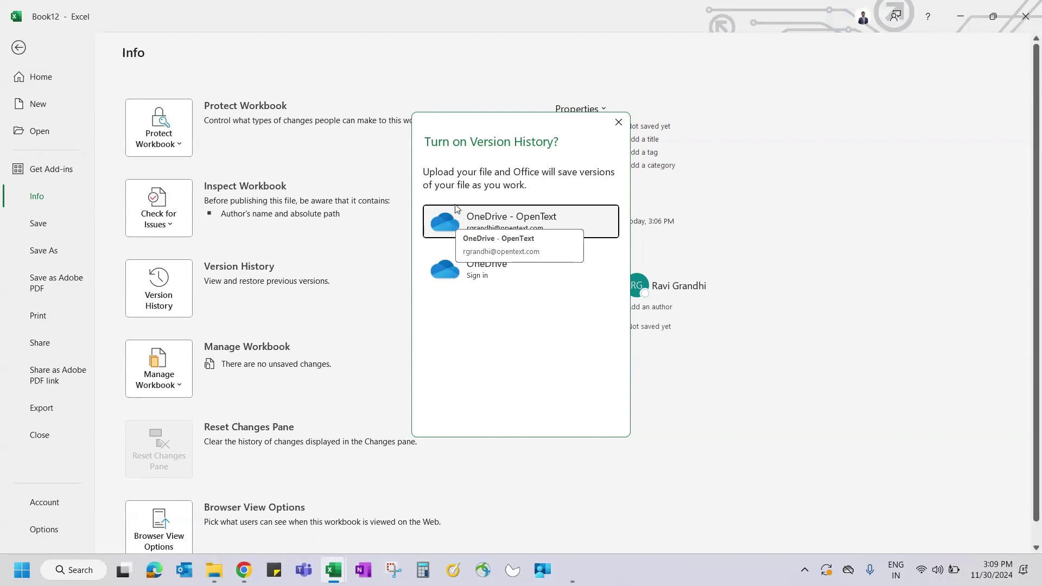
left_click(618, 122)
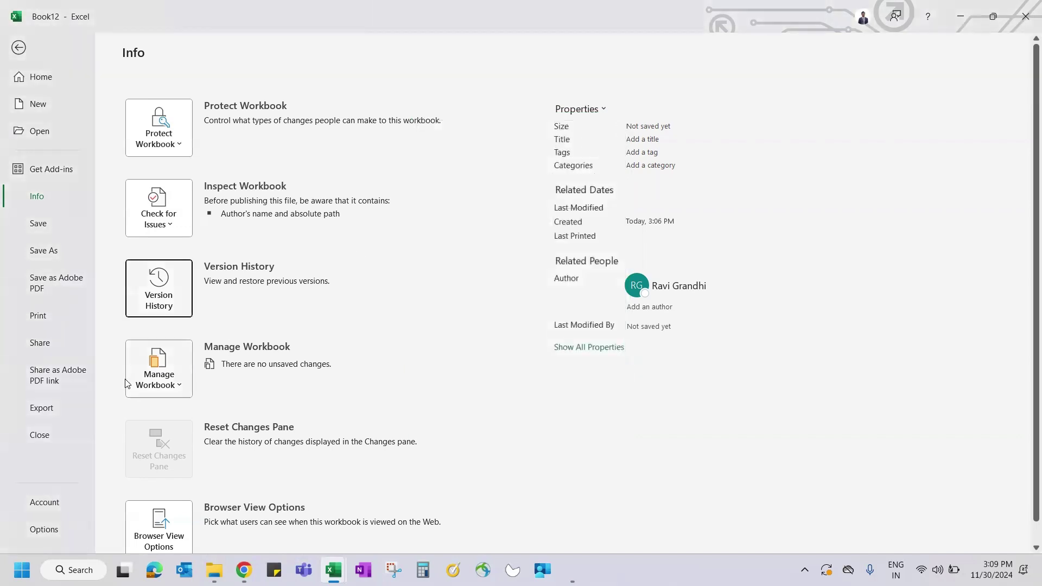
left_click(173, 386)
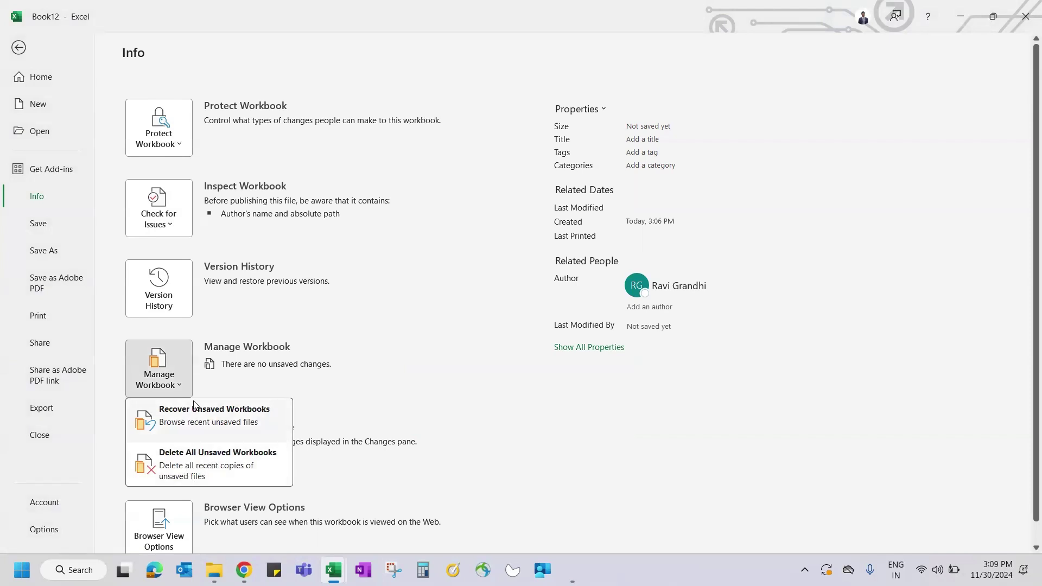
key("Escape")
scroll(393, 384, "down", 1)
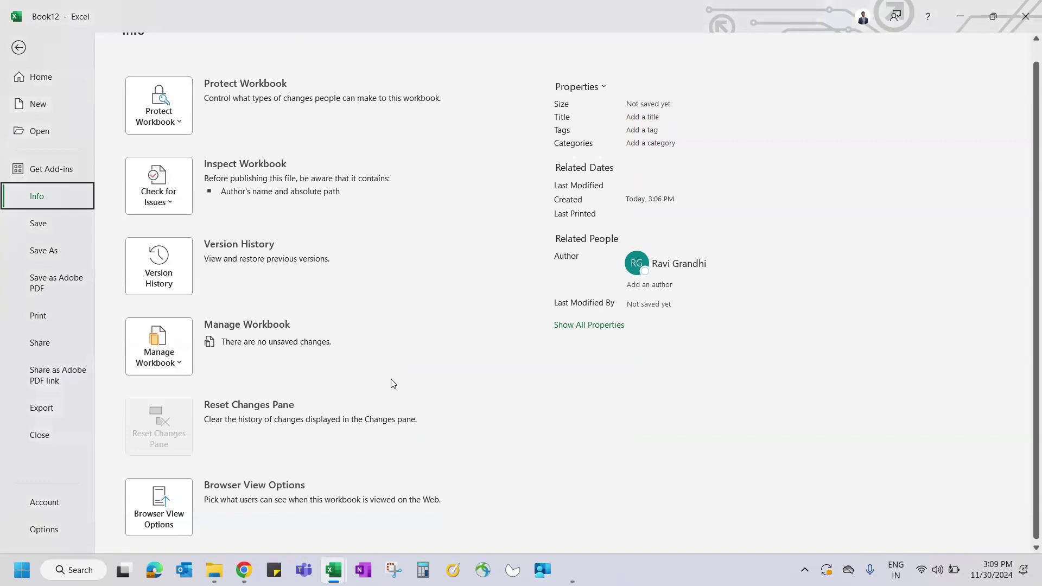
scroll(622, 227, "up", 1)
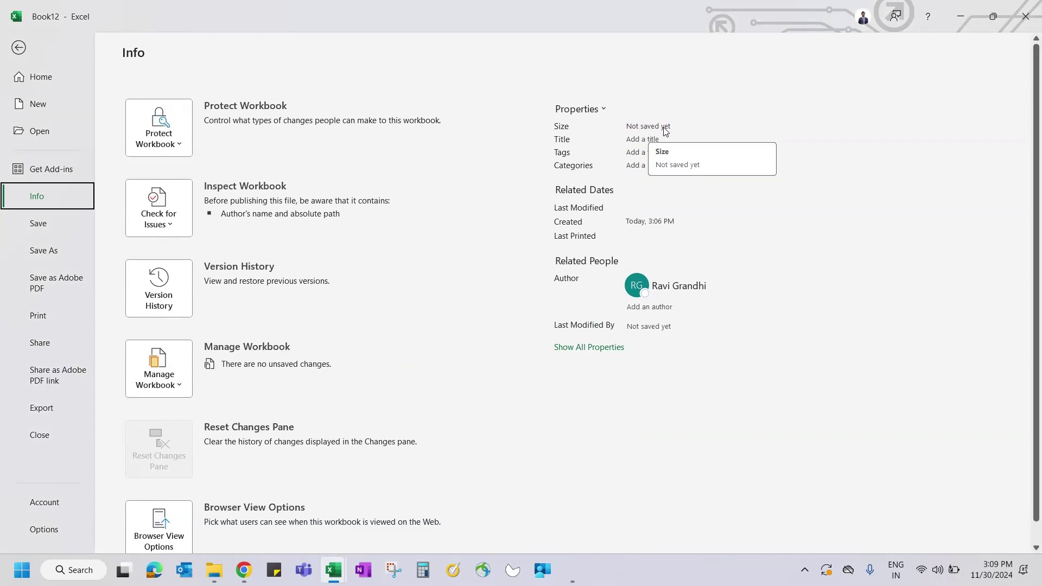
key("Escape")
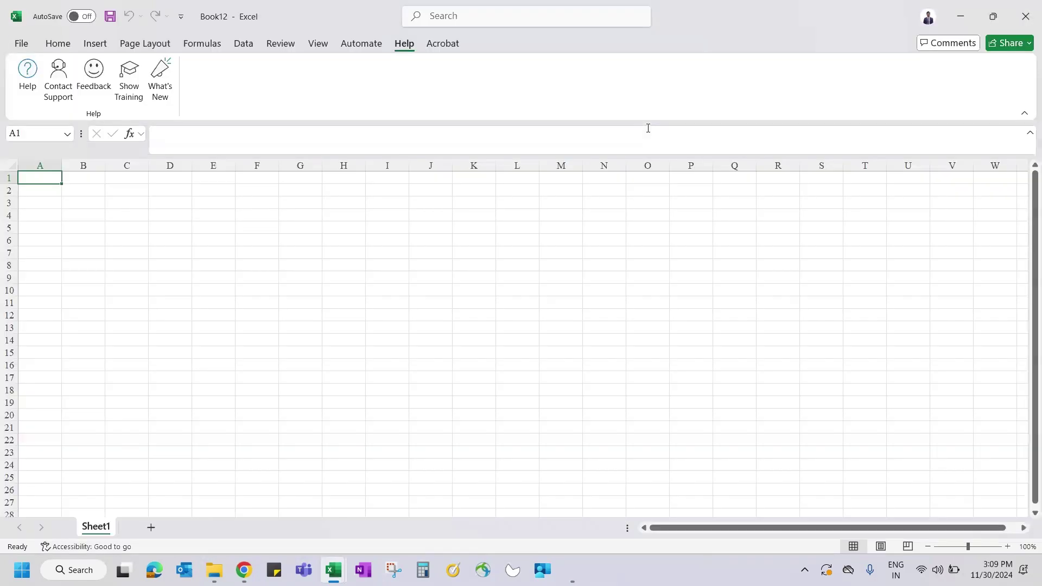
- Copy the file path of the S2B1 E1 - session workbook and view its containing folder
key("alt+Tab")
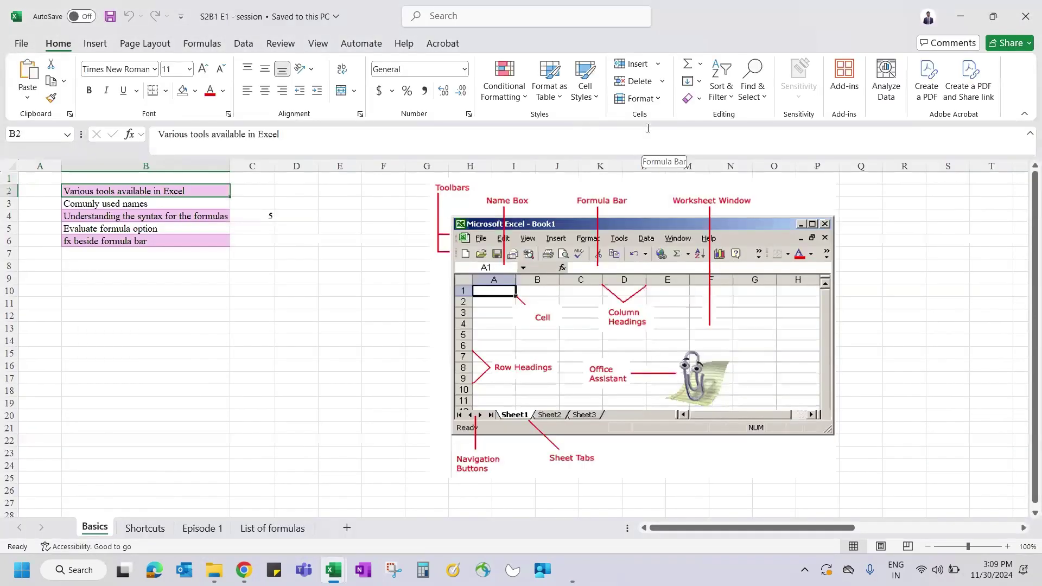
left_click(16, 45)
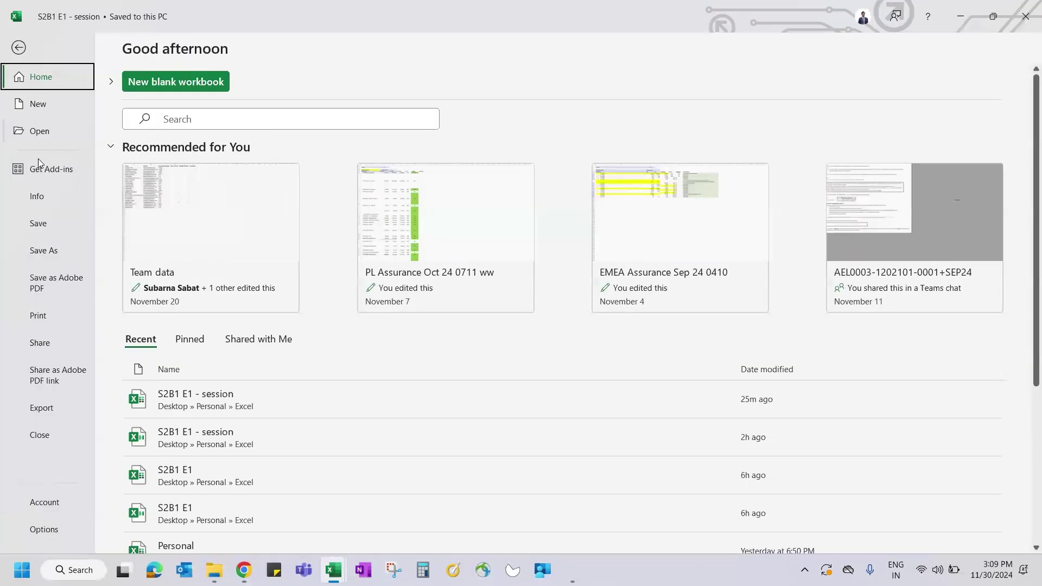
left_click(35, 188)
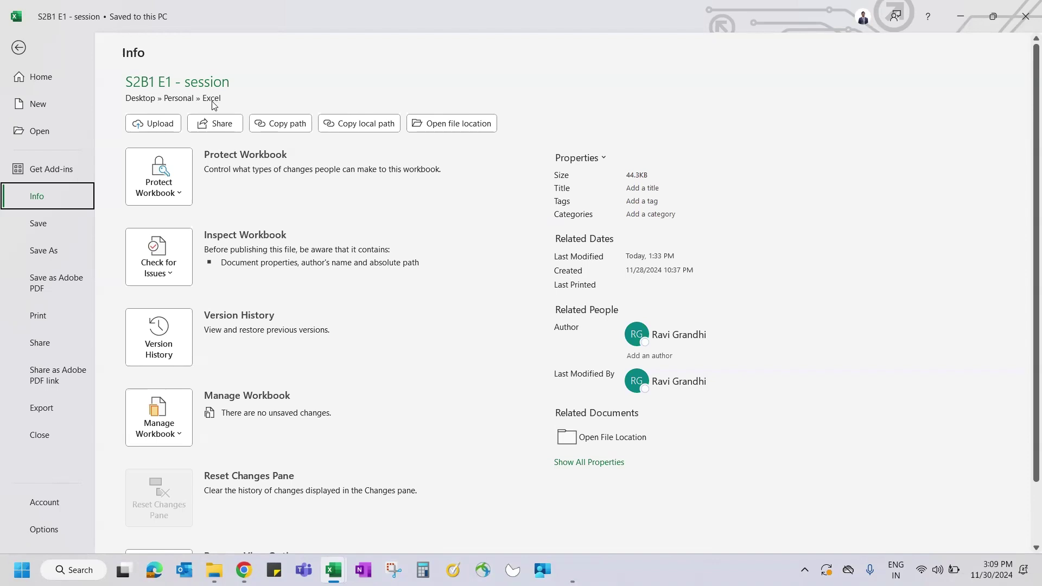
left_click(277, 124)
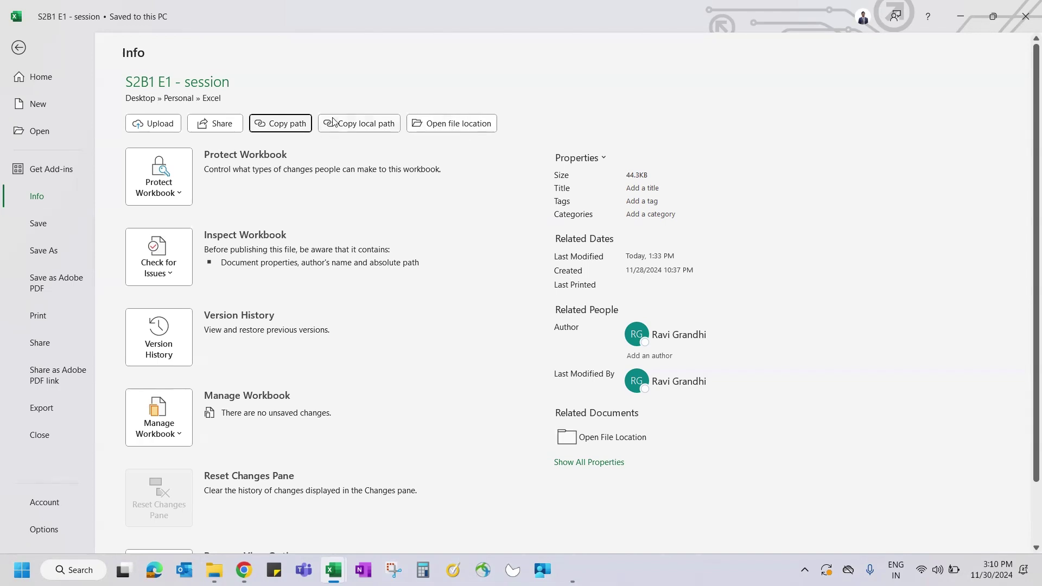
left_click(461, 132)
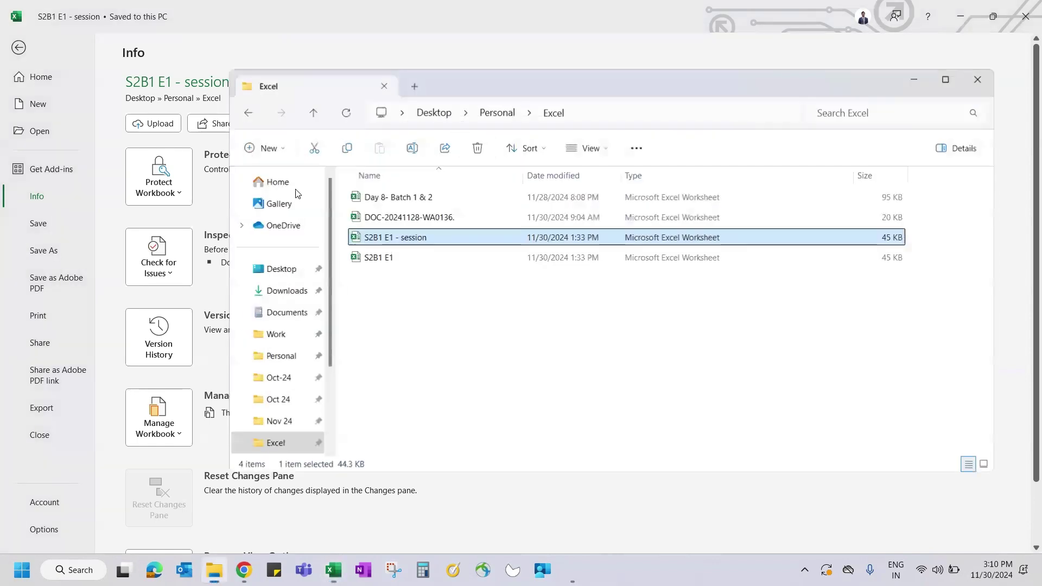
left_click(977, 80)
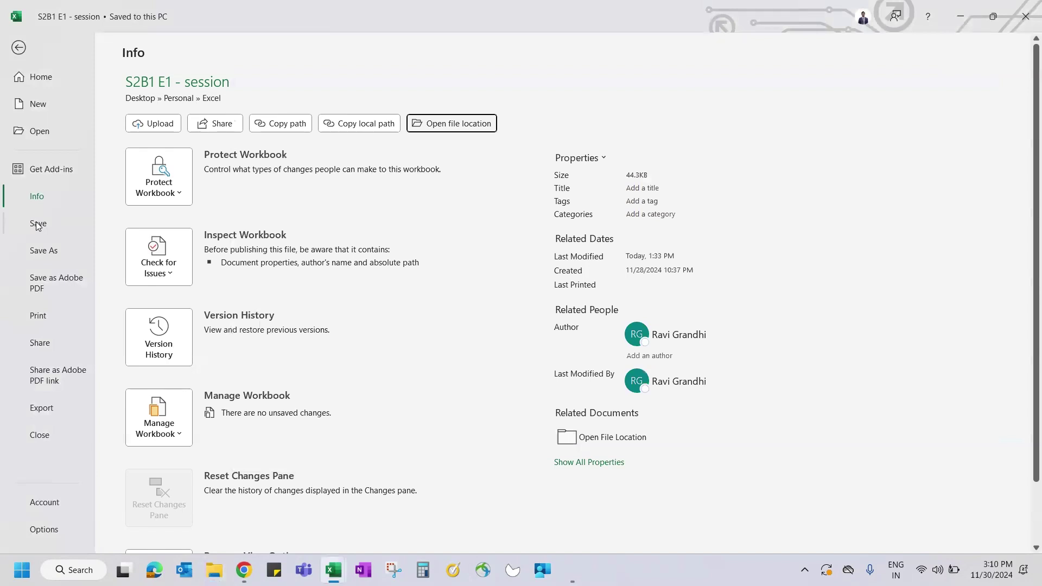
- Review the file formats and locations available for saving a copy of the workbook, then cancel without saving
left_click(48, 249)
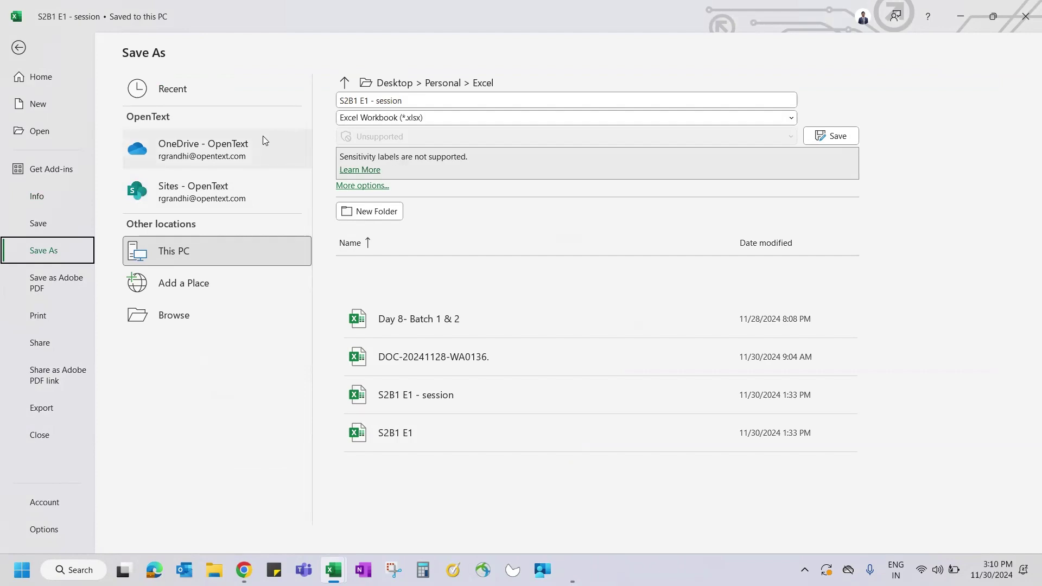
left_click(393, 119)
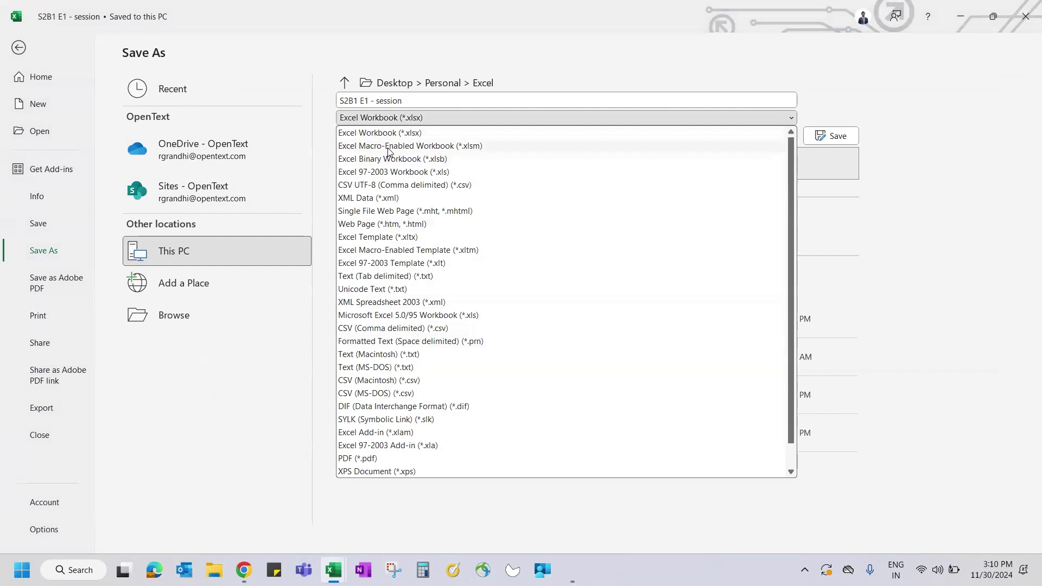
scroll(415, 433, "down", 1)
scroll(415, 433, "up", 1)
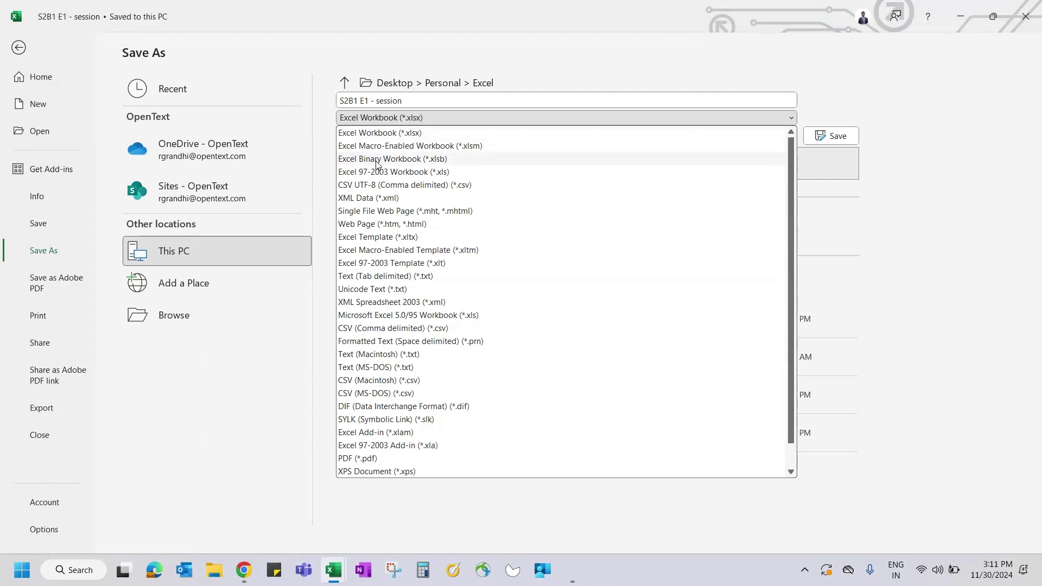
key("Escape")
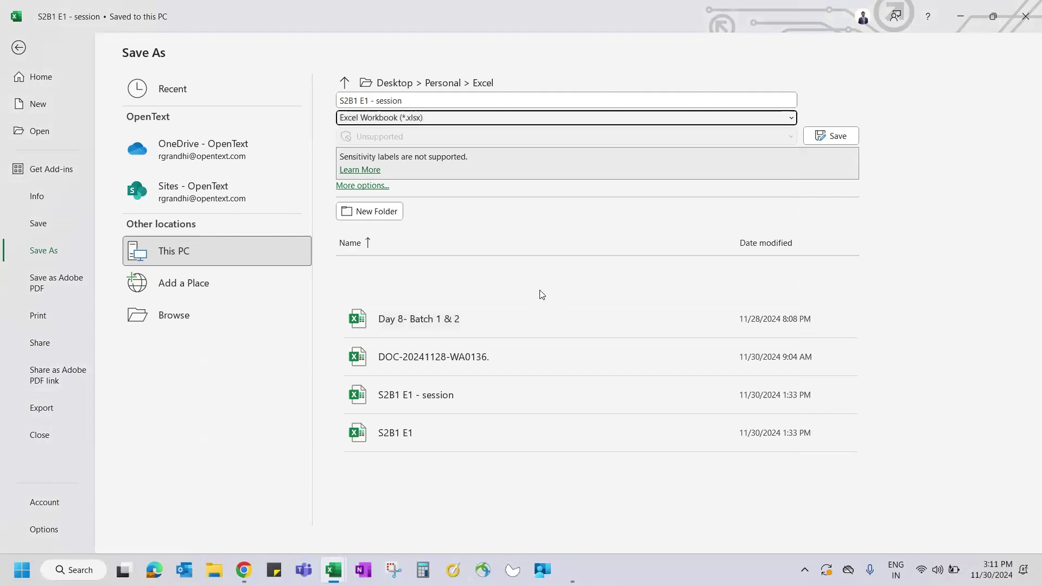
left_click(418, 118)
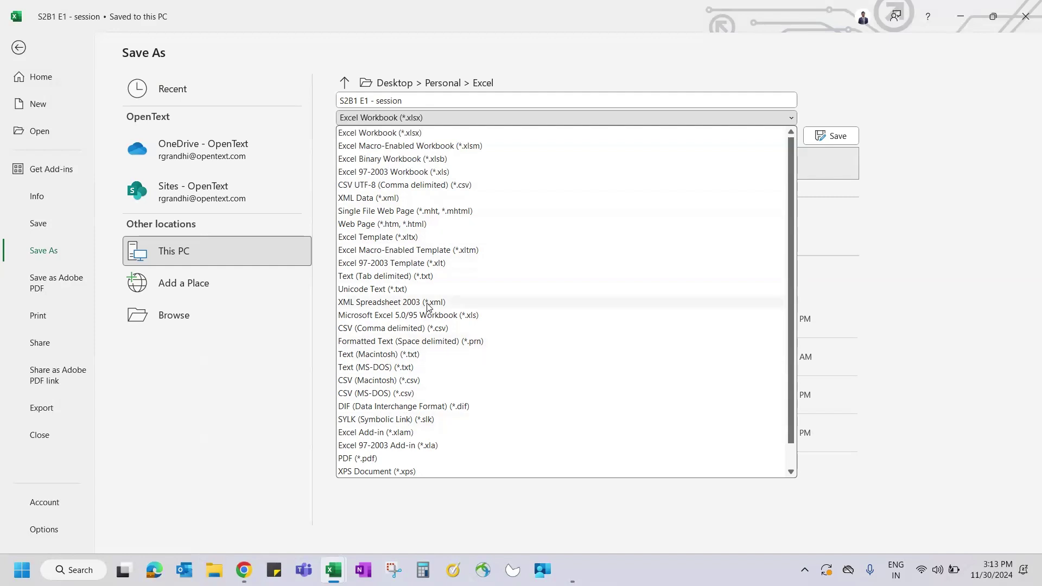
left_click(163, 315)
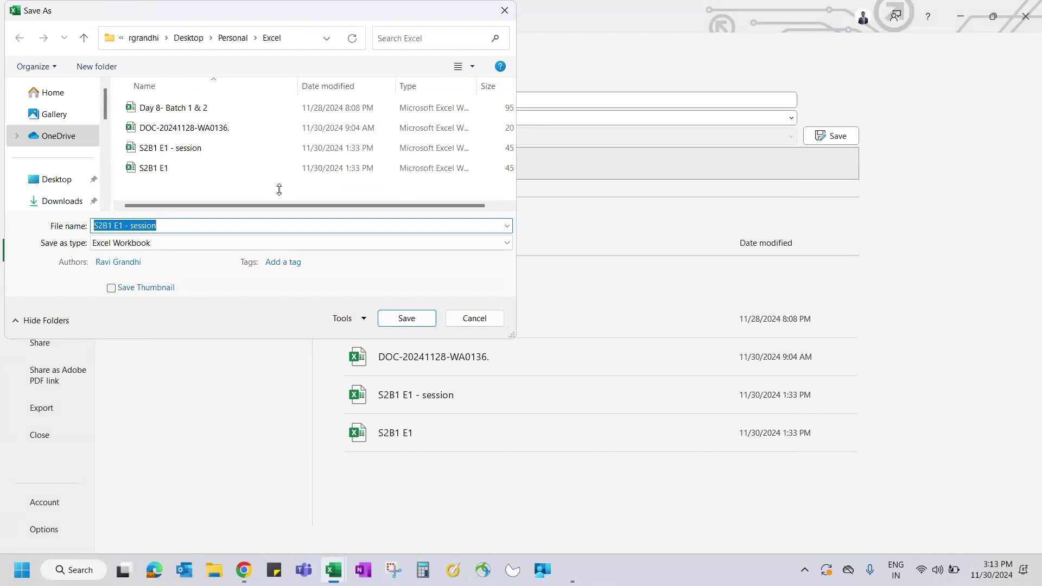
key("Escape")
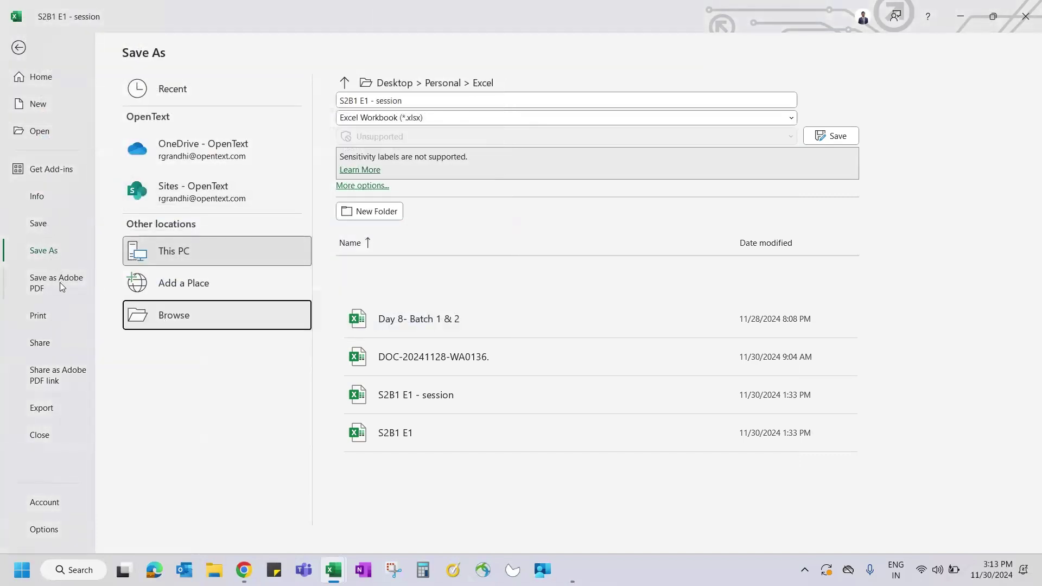
- Examine the workbook's print preview and its options for sheets to print, margins and scaling, leaving the settings as they are
left_click(38, 315)
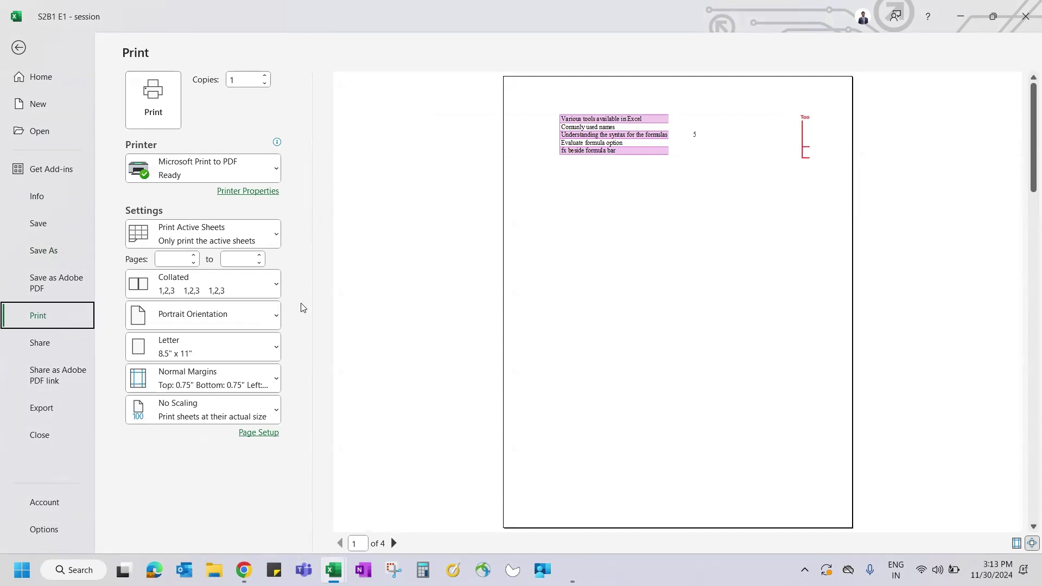
left_click(190, 235)
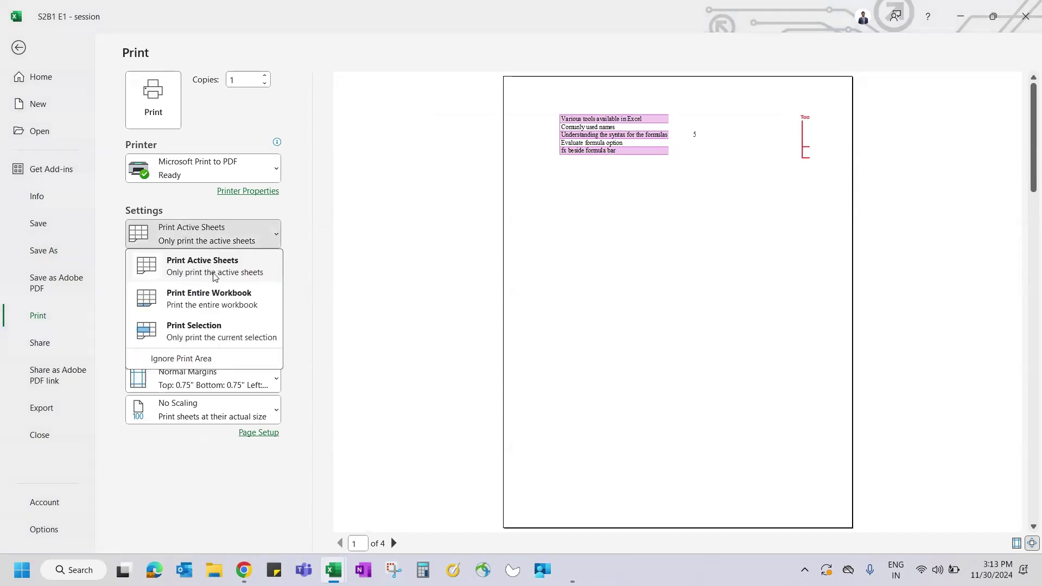
key("Escape")
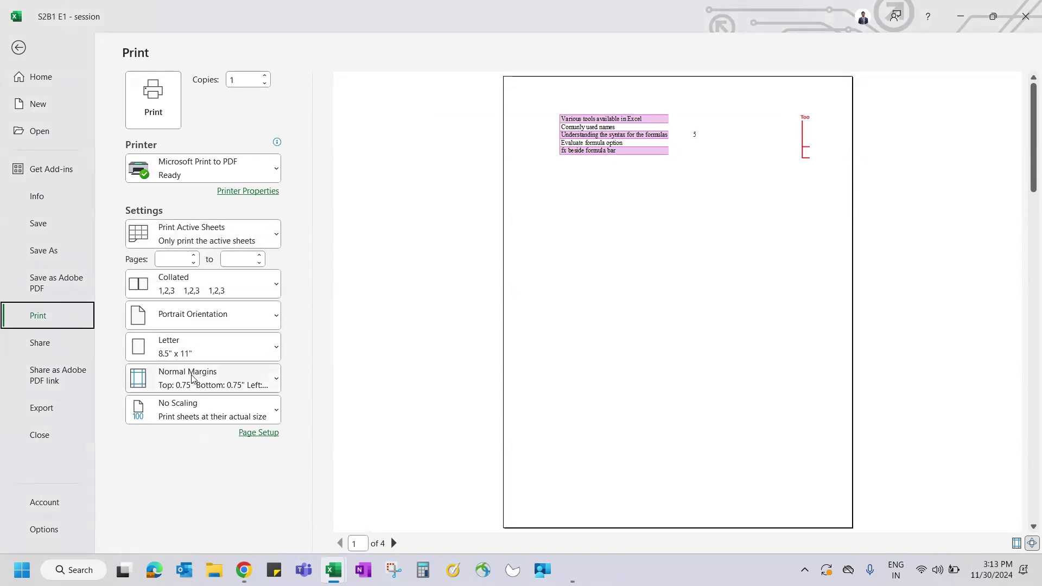
left_click(198, 378)
left_click(181, 422)
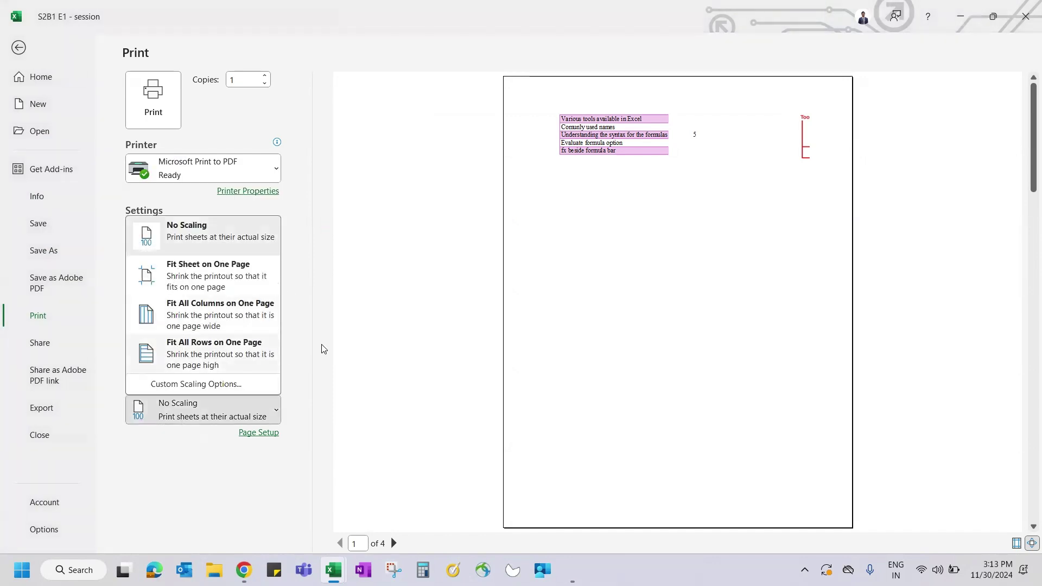
key("Escape")
- View the workbook's sharing and export options, followed by the Office account and product information
left_click(47, 343)
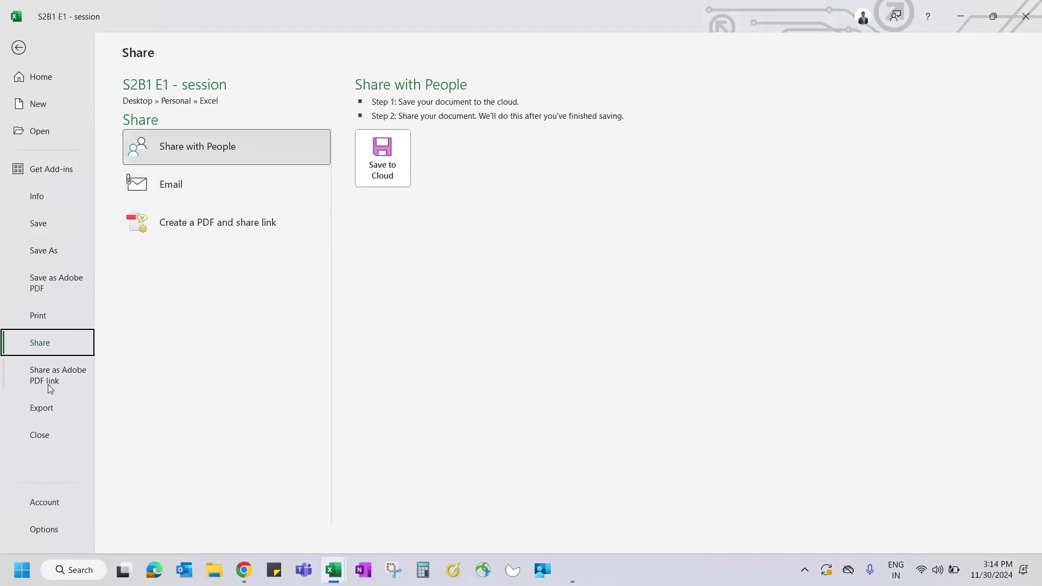
left_click(47, 408)
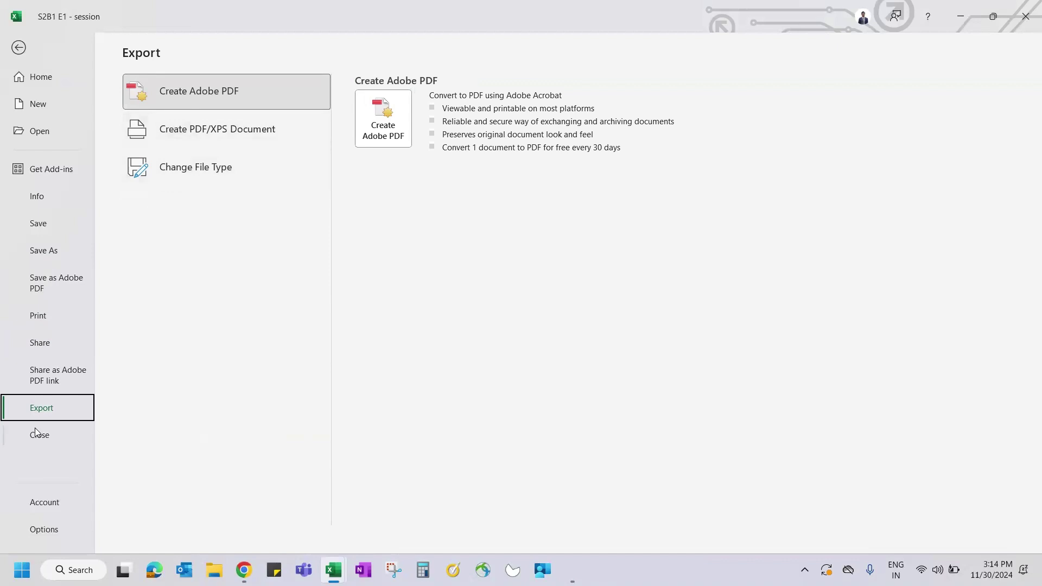
left_click(46, 506)
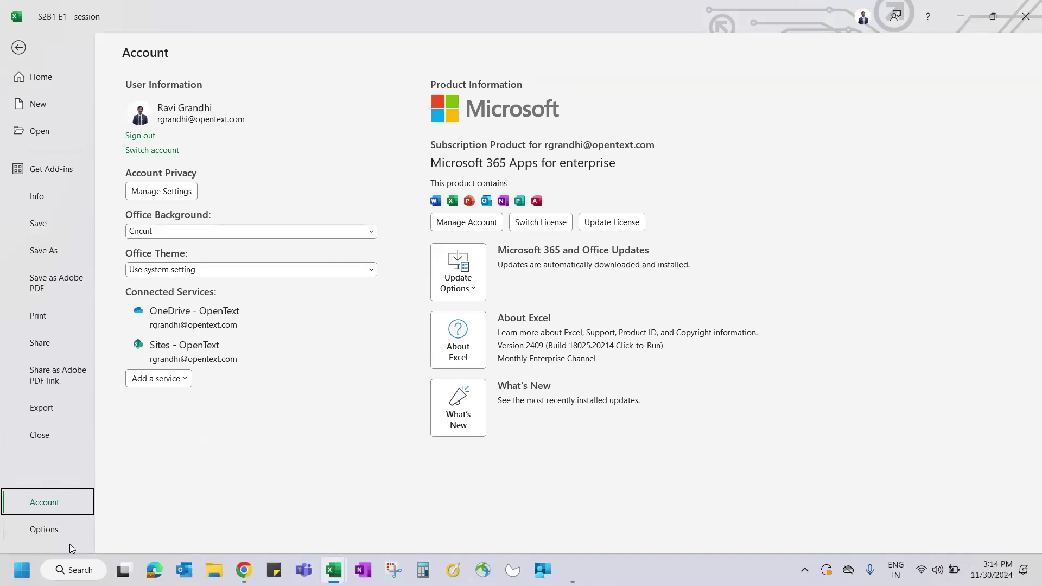
- Open Excel Options and review the General settings and the Formulas settings for calculation and error checking
left_click(44, 530)
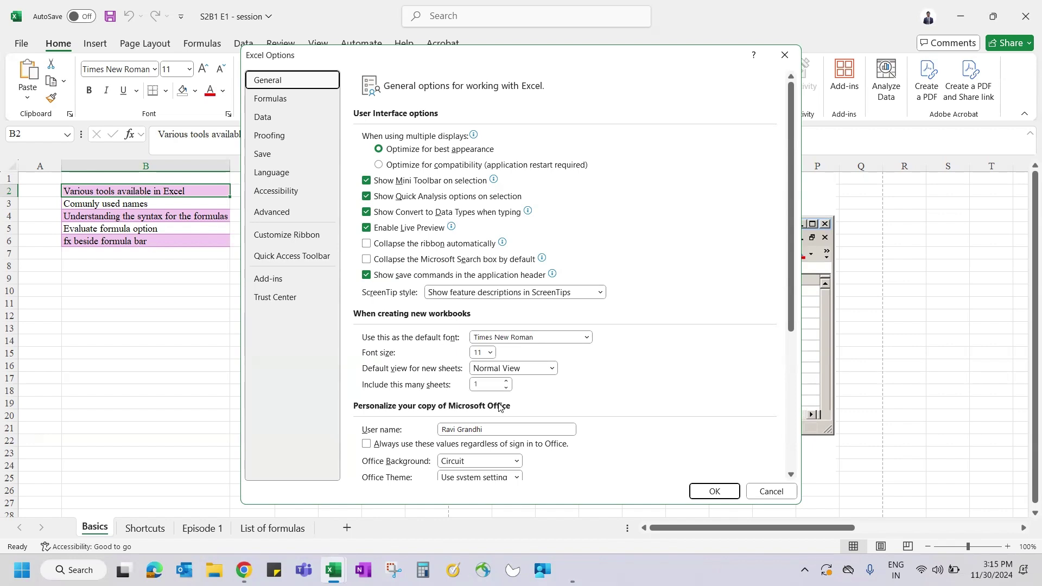
scroll(500, 407, "down", 5)
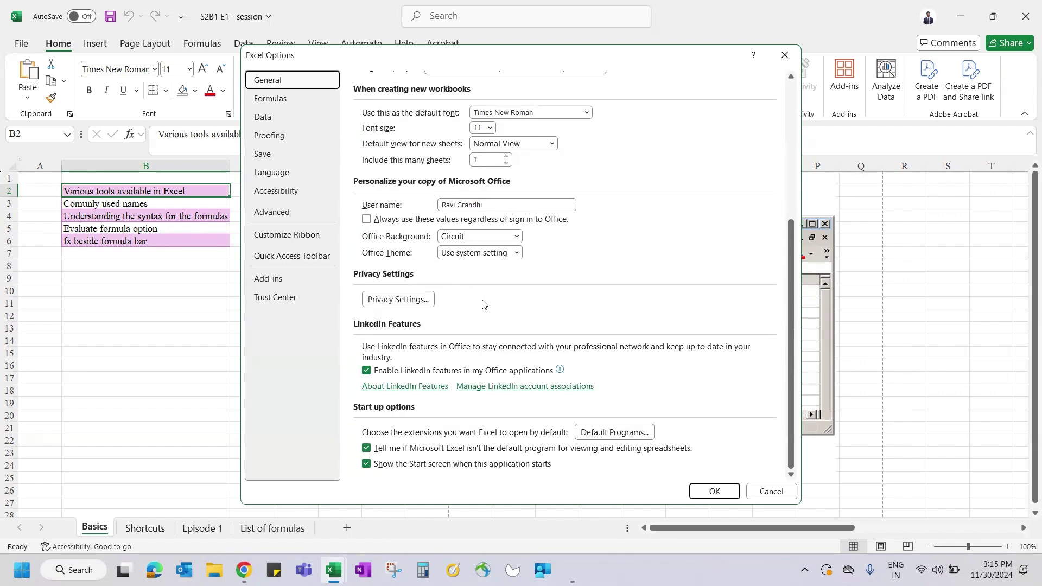
left_click(274, 100)
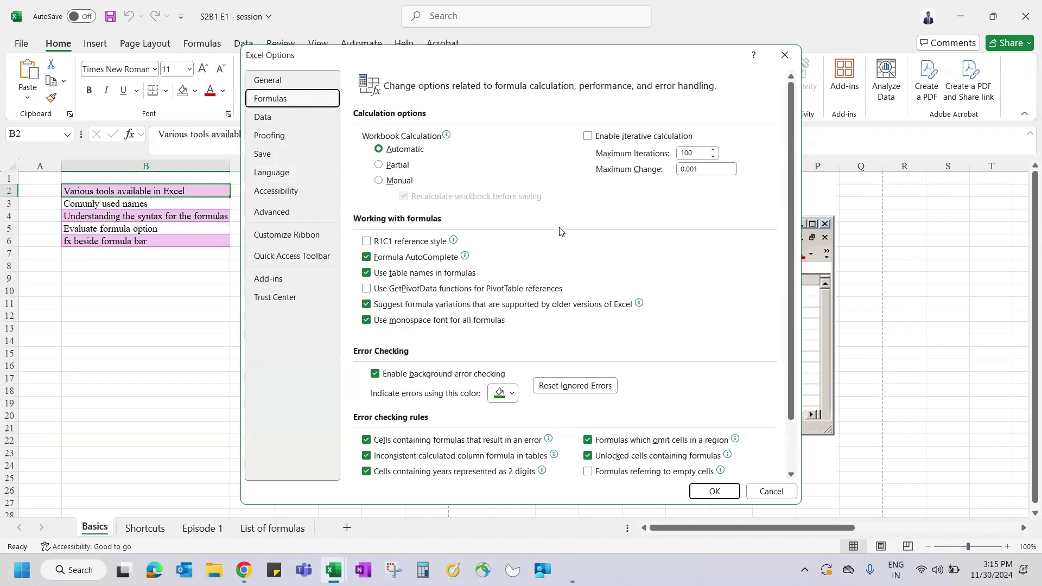
scroll(561, 232, "down", 1)
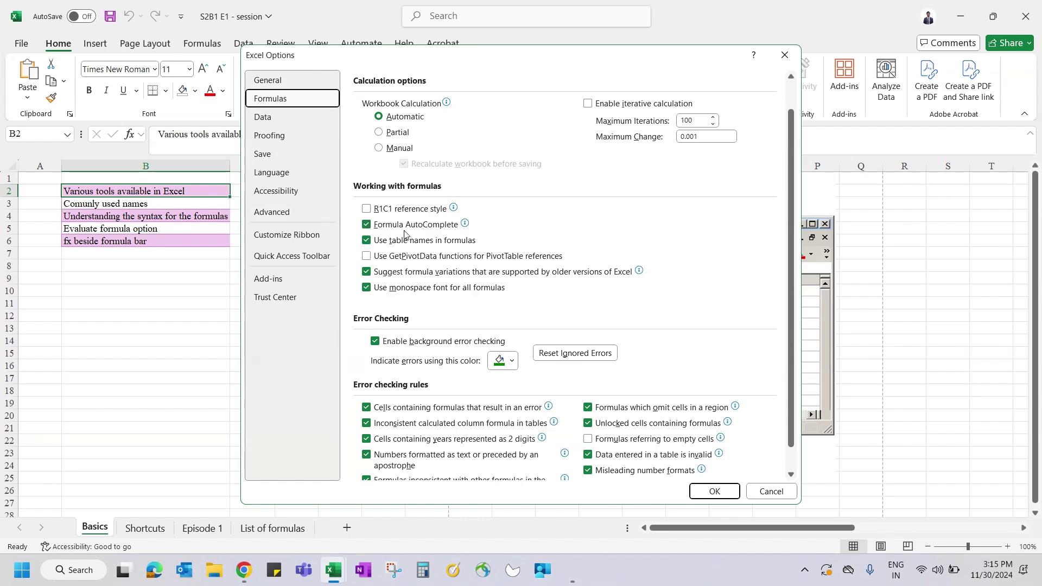
scroll(436, 272, "down", 1)
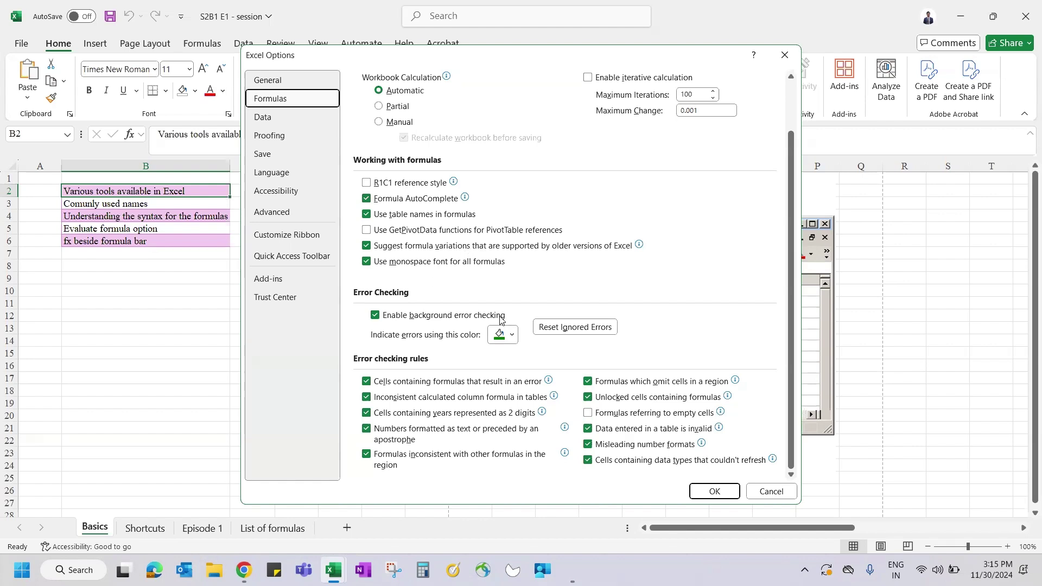
scroll(605, 171, "up", 2)
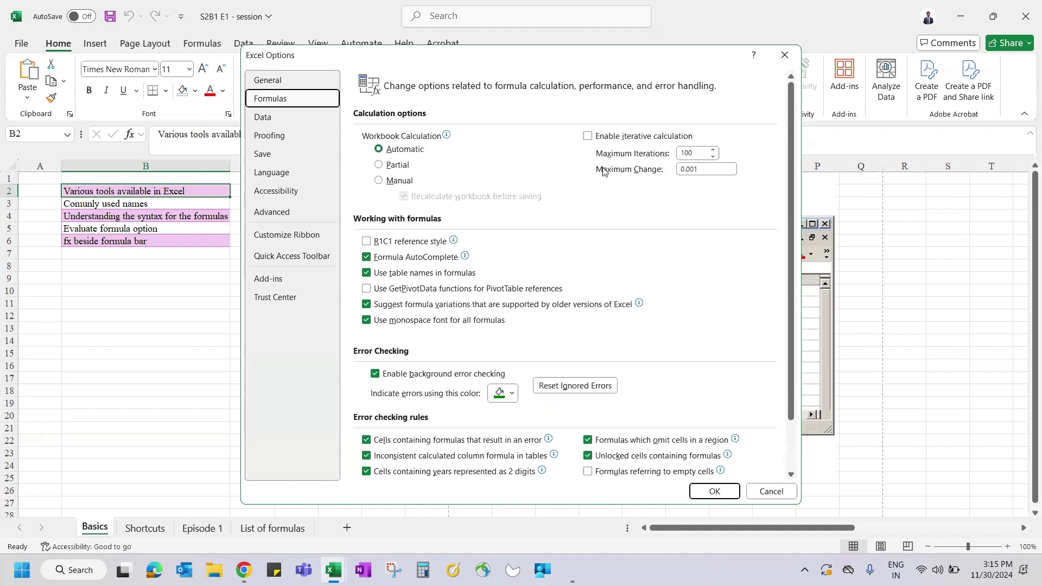
- Review the Data options for PivotTables, legacy import wizards and automatic data conversion
left_click(264, 118)
scroll(499, 266, "down", 1)
scroll(434, 217, "up", 1)
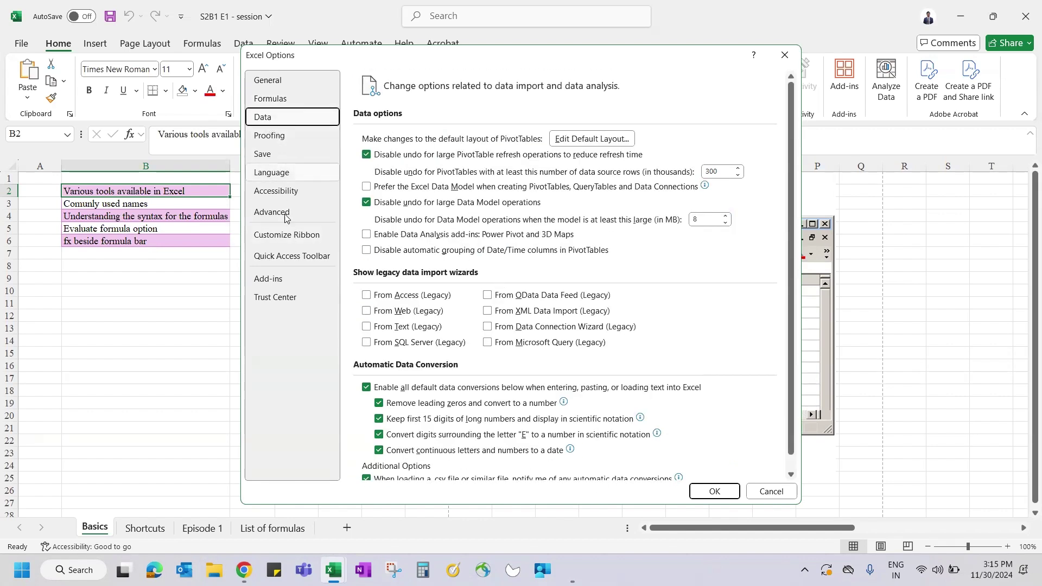
- Open the ribbon customization options and select the Home tab's Clipboard group and the Decrease Font Size command
left_click(286, 235)
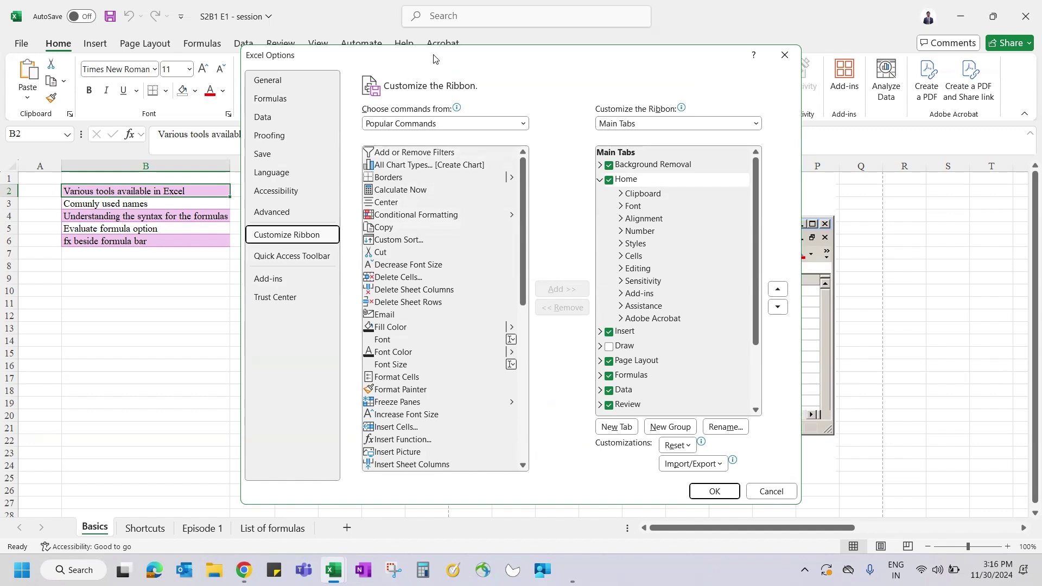
left_click_drag(434, 58, 433, 176)
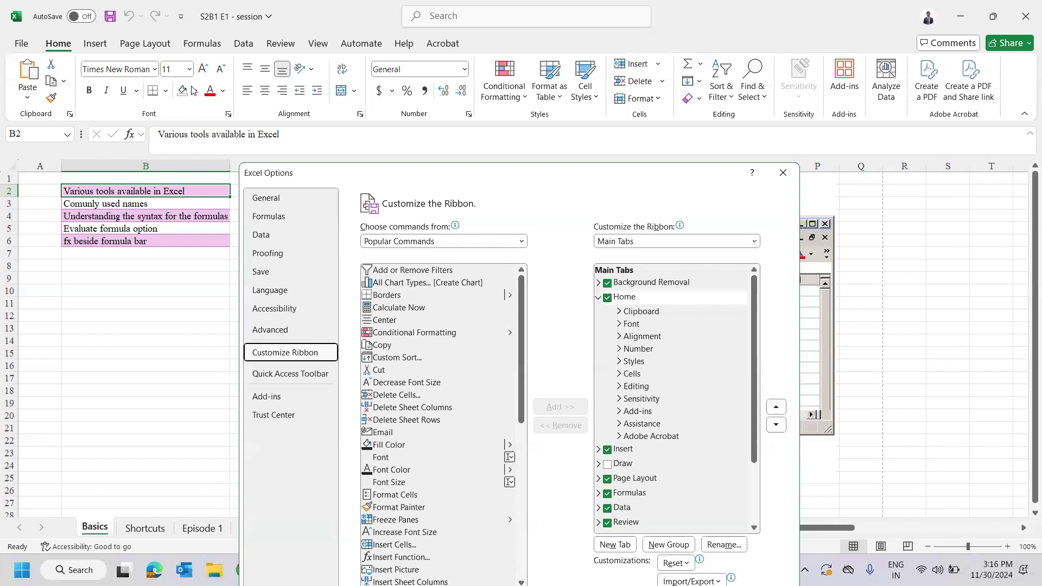
left_click_drag(459, 173, 420, 59)
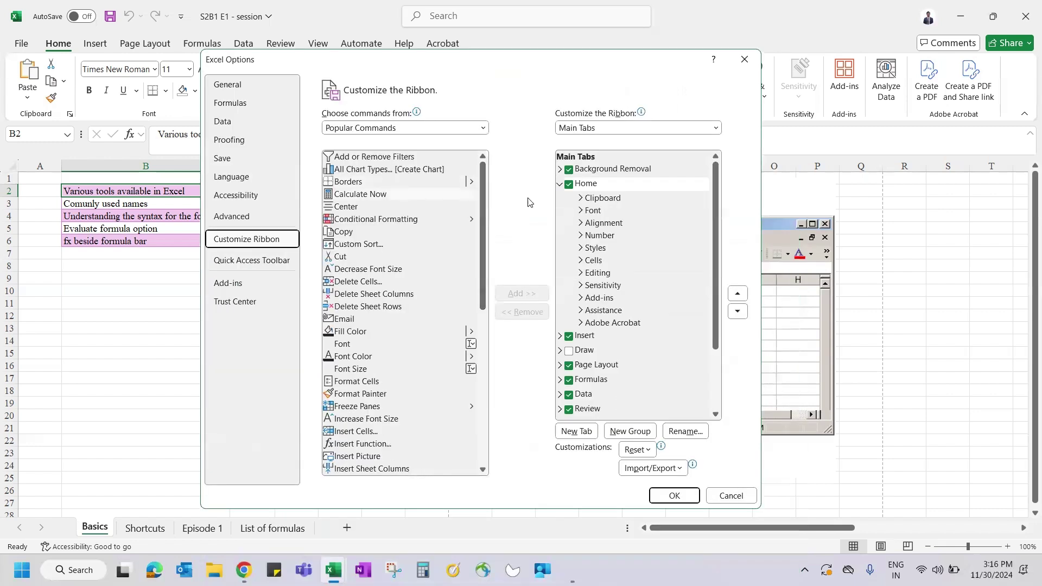
left_click(603, 199)
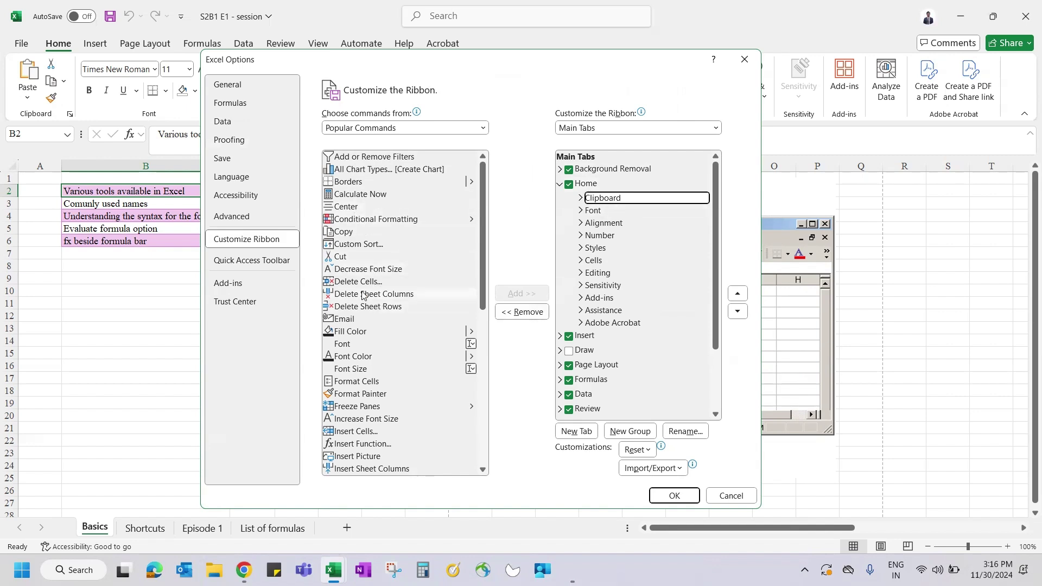
left_click(354, 269)
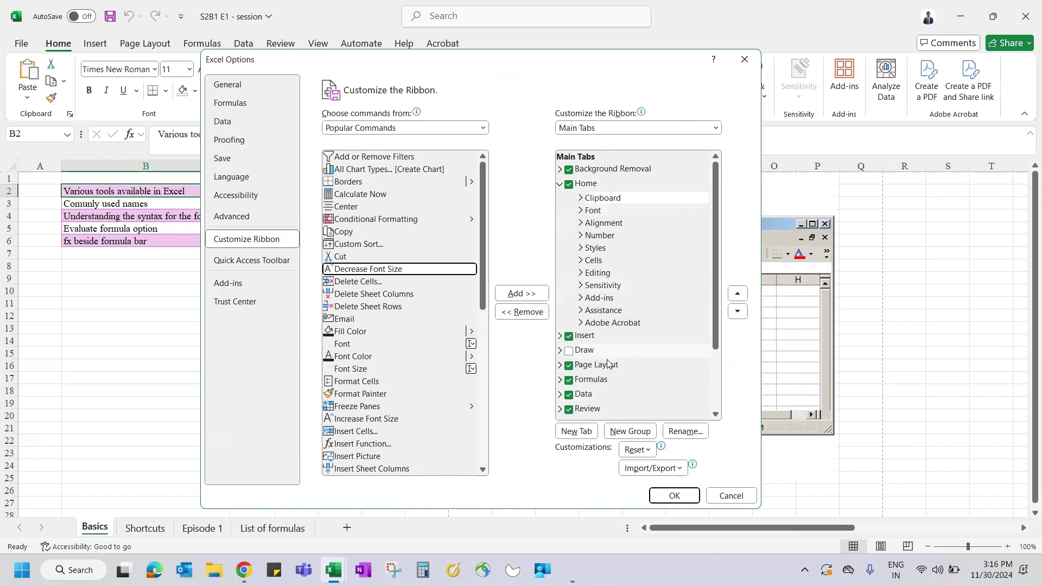
- Look through the popular commands and the main tabs that can be customized on the ribbon
scroll(367, 294, "down", 9)
scroll(366, 294, "up", 9)
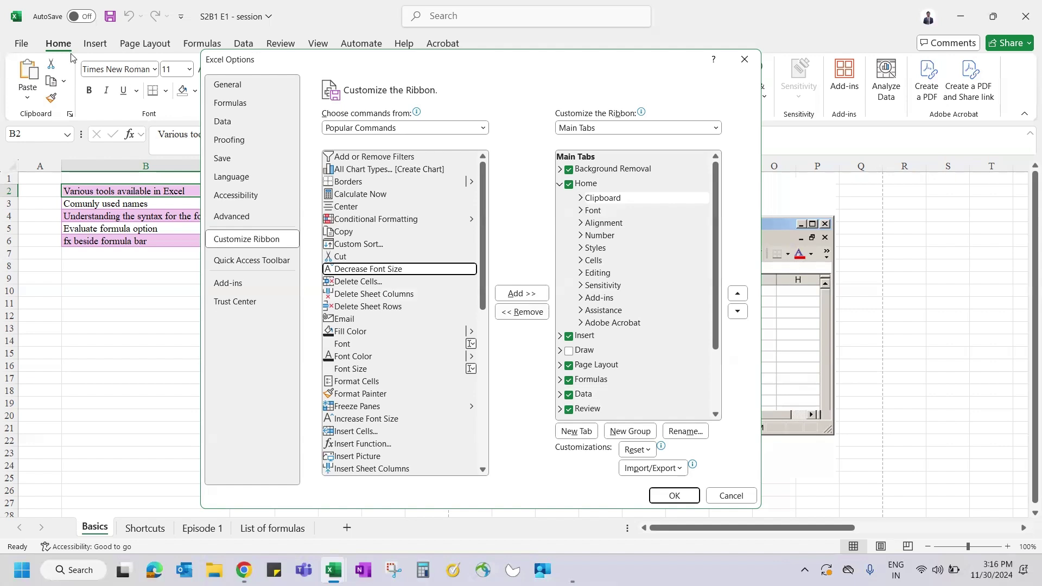
scroll(372, 341, "down", 4)
scroll(372, 341, "down", 4)
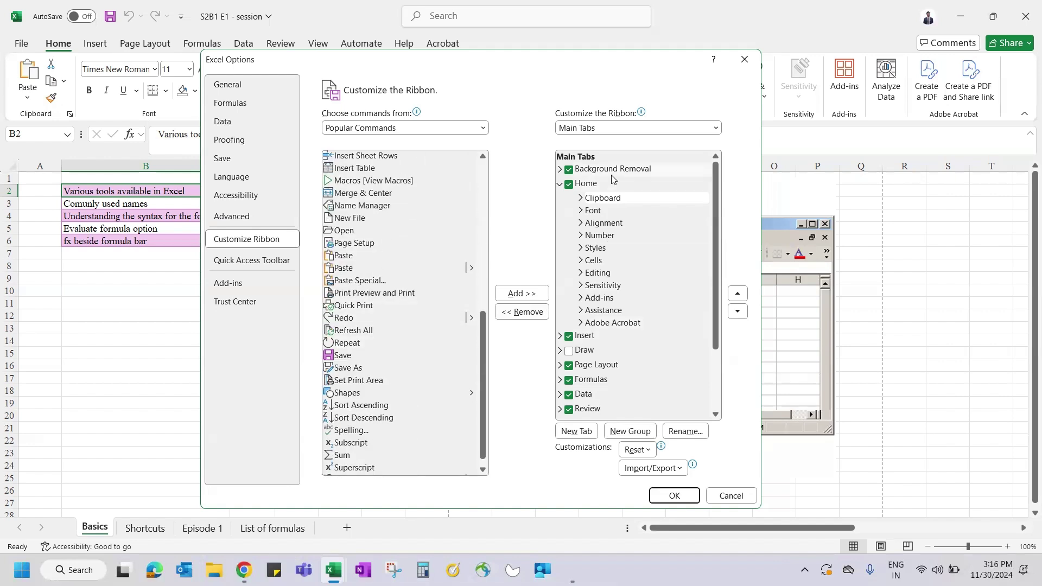
scroll(654, 333, "down", 3)
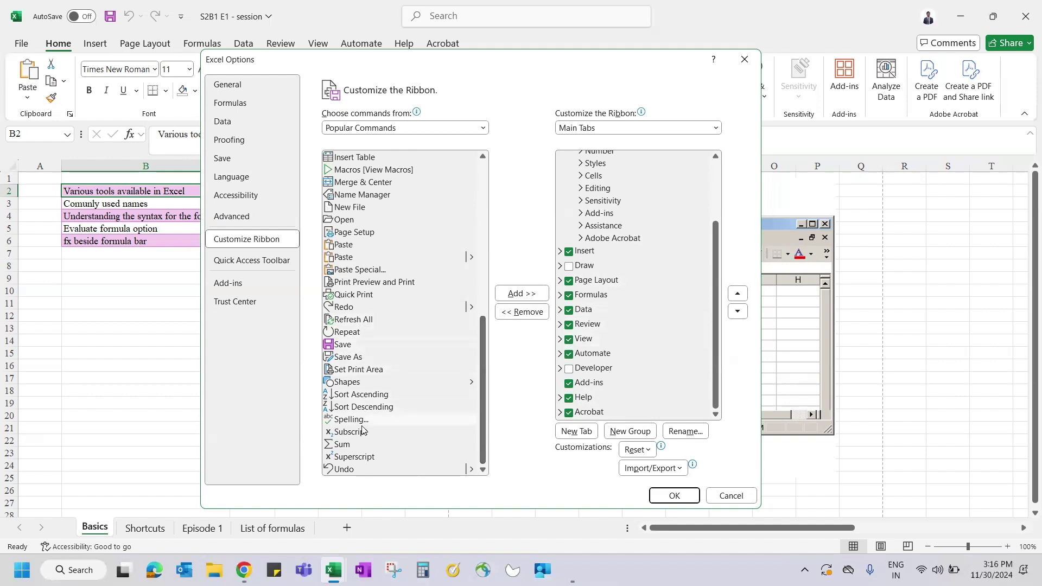
scroll(362, 430, "up", 6)
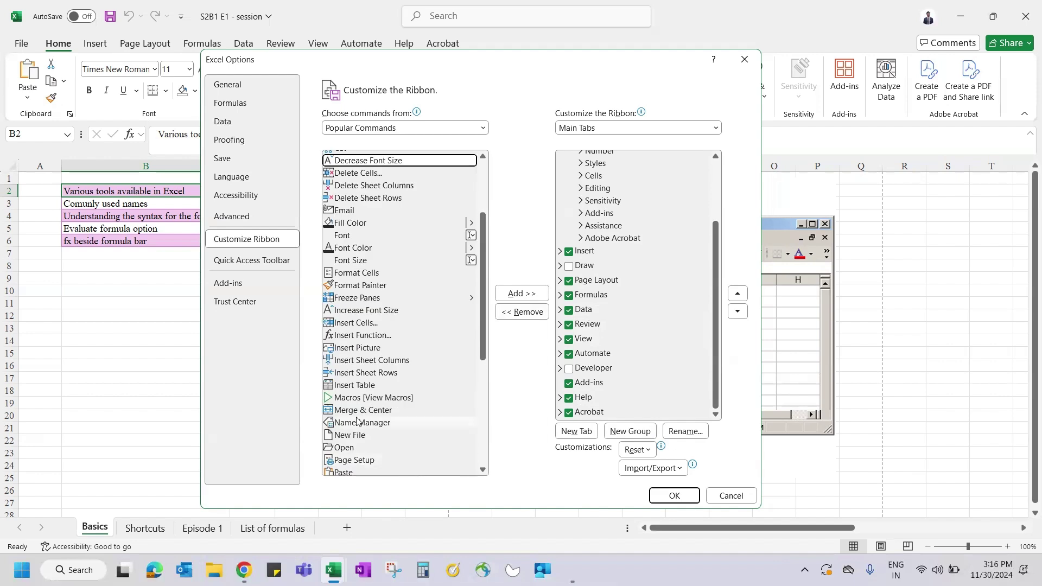
- Switch the ribbon command source to All Commands and browse the full set of available commands
left_click(471, 127)
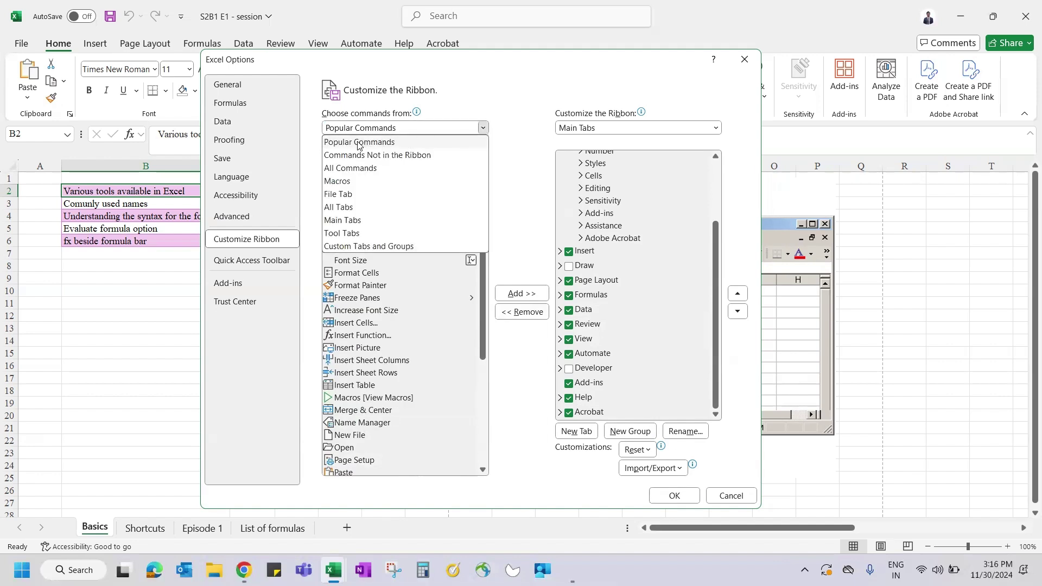
left_click(374, 168)
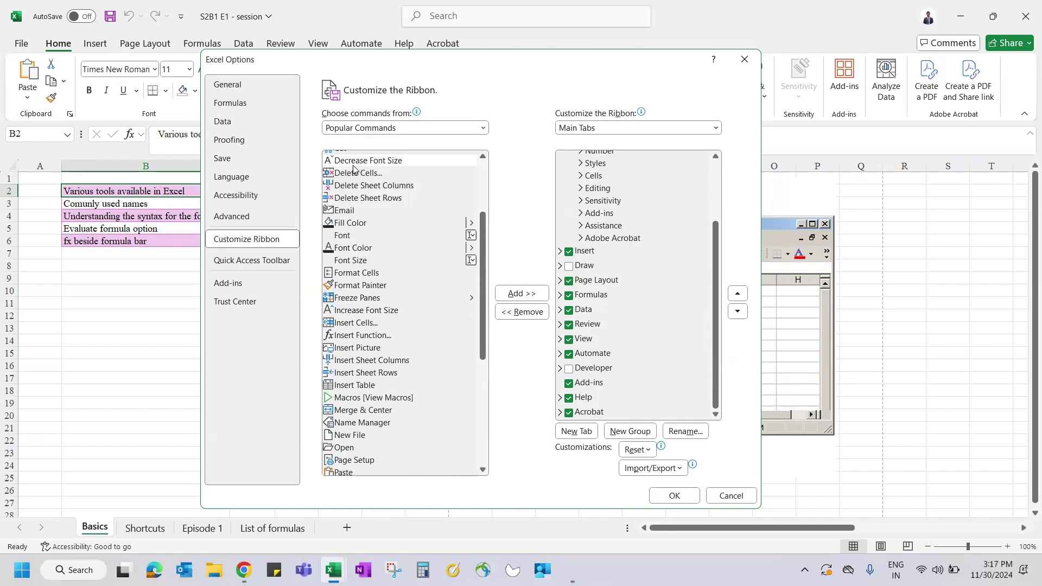
scroll(377, 323, "down", 20)
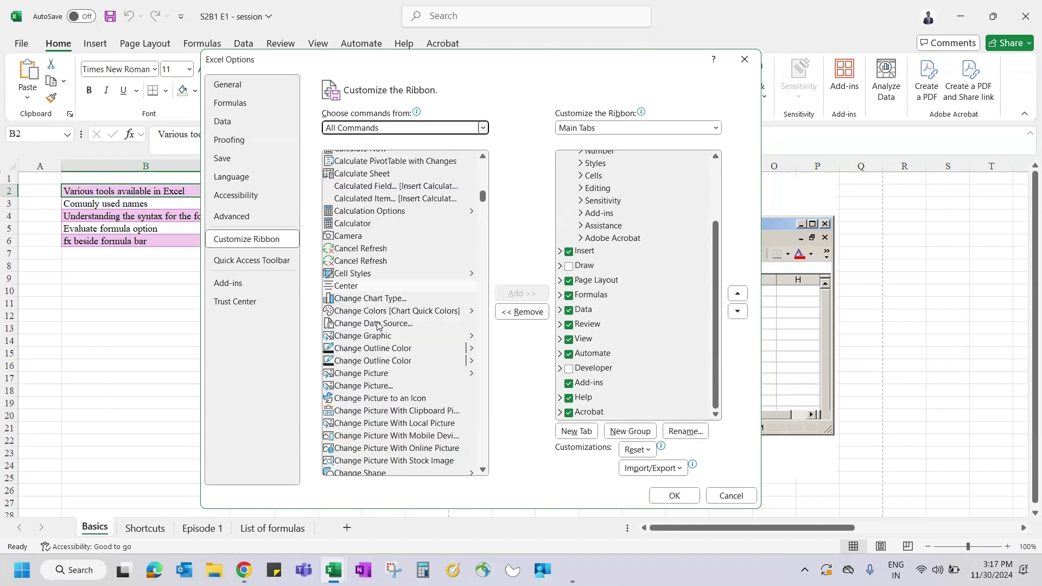
scroll(377, 326, "down", 20)
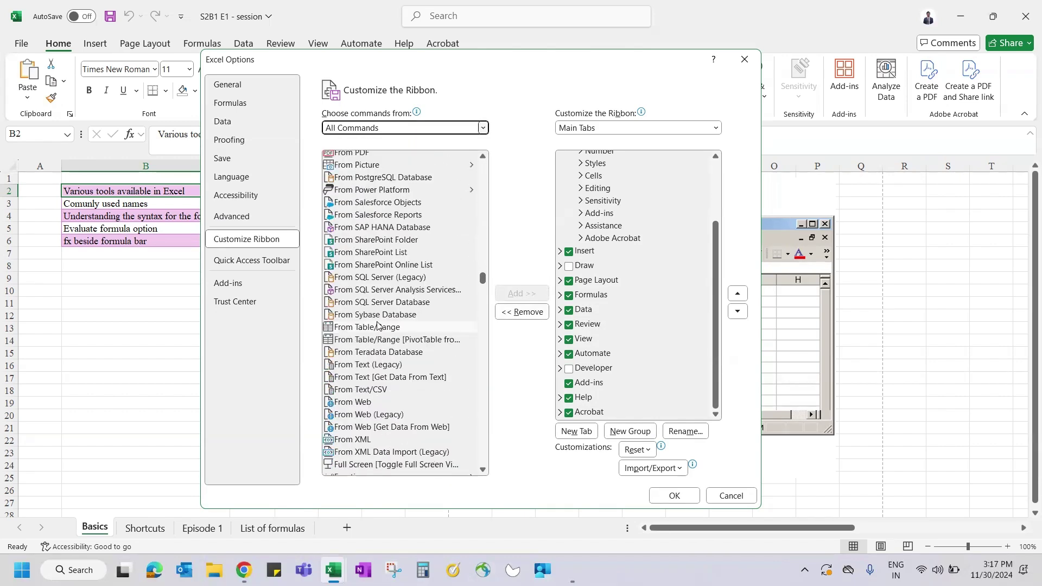
scroll(378, 326, "down", 20)
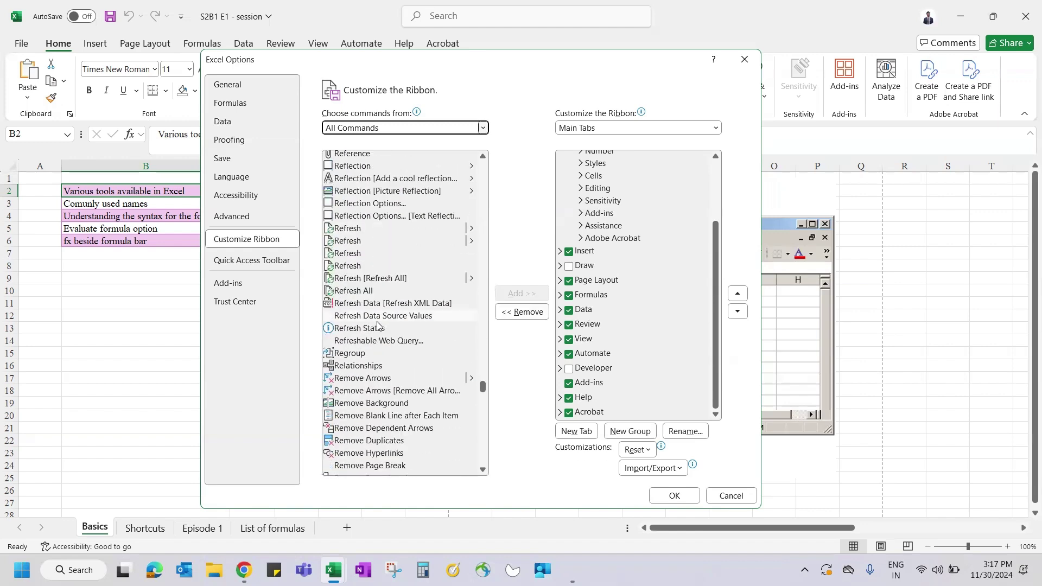
- Browse the rest of the All Commands list and the main tabs, and close the options without changes to return to the worksheet
scroll(379, 326, "down", 20)
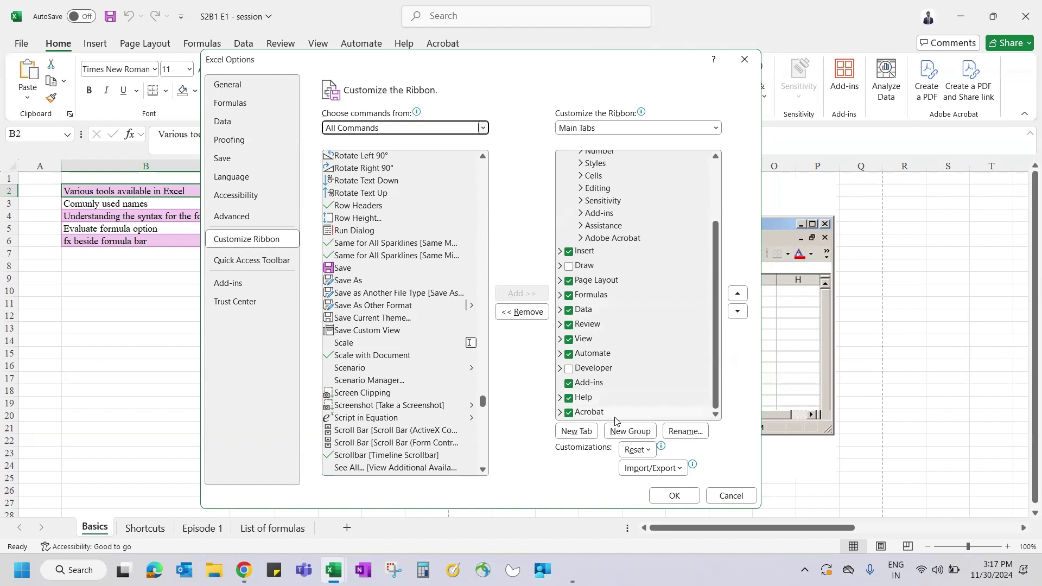
scroll(651, 239, "up", 3)
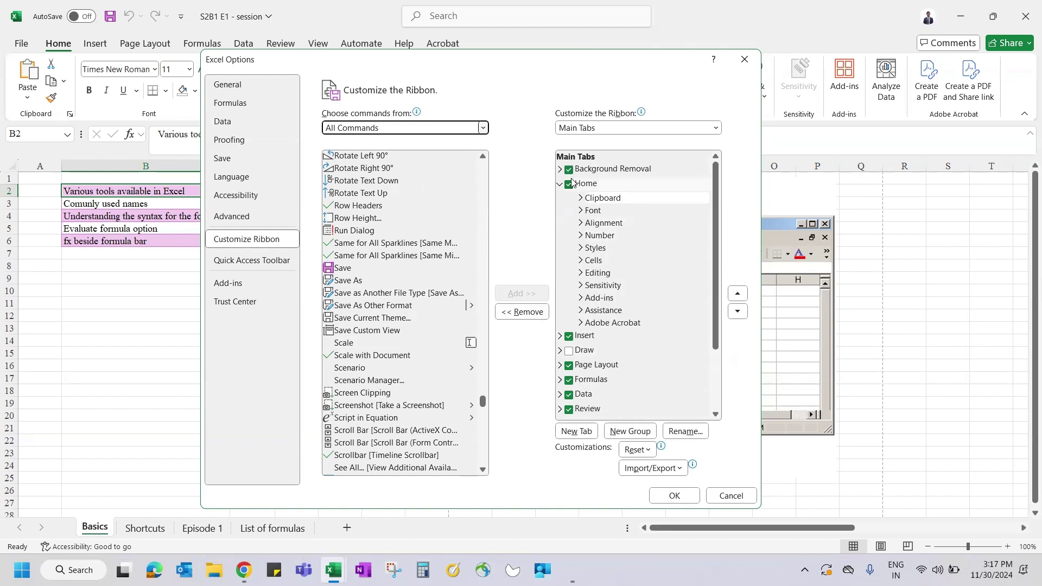
scroll(603, 350, "down", 3)
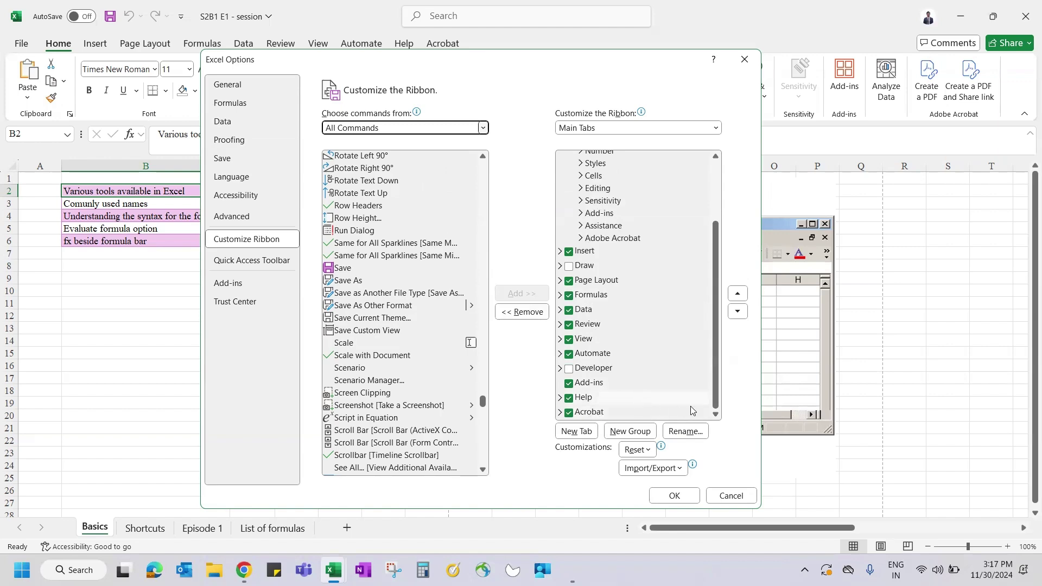
left_click(731, 497)
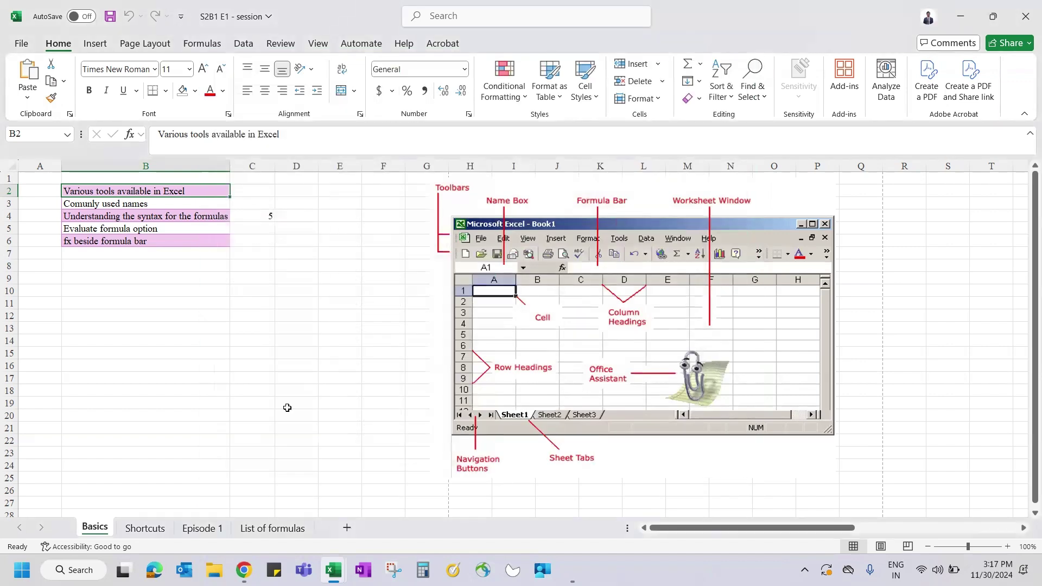
left_click(26, 49)
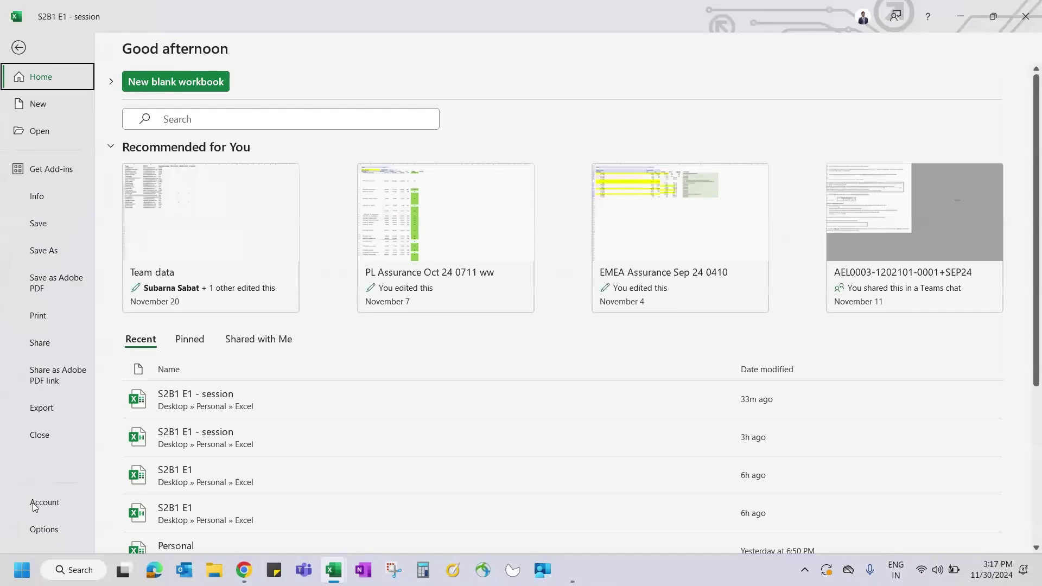
key("Escape")
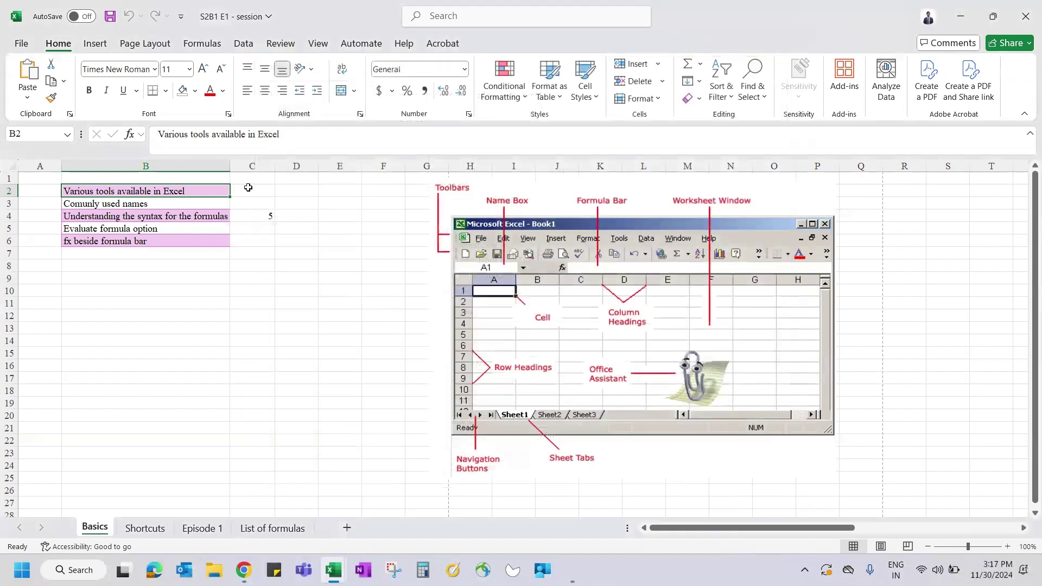
- Select cells such as C2, B3, D8 and E5 and the range B9:F16 to see how the Name Box identifies them
left_click(248, 187)
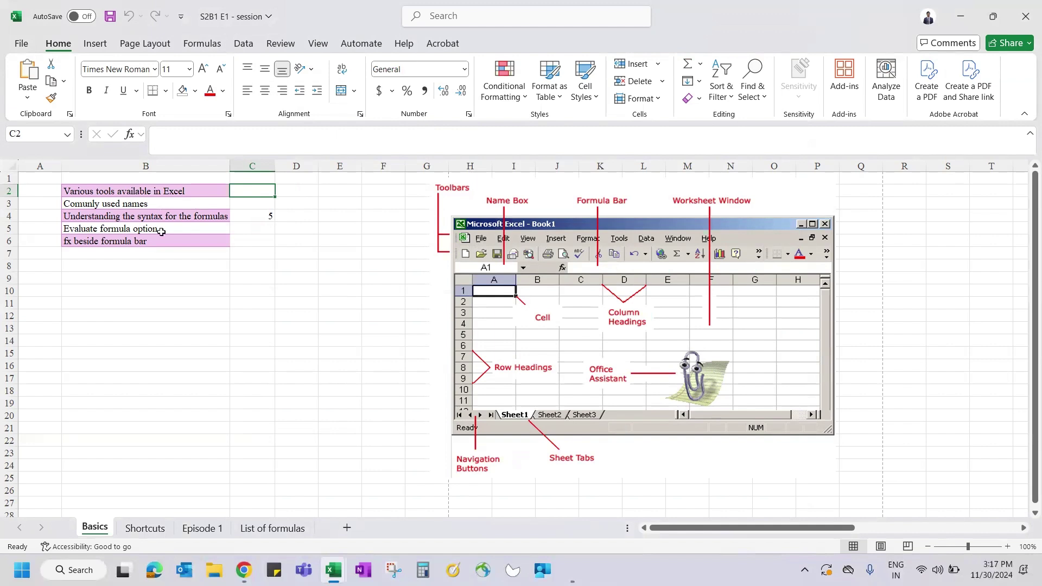
left_click(161, 205)
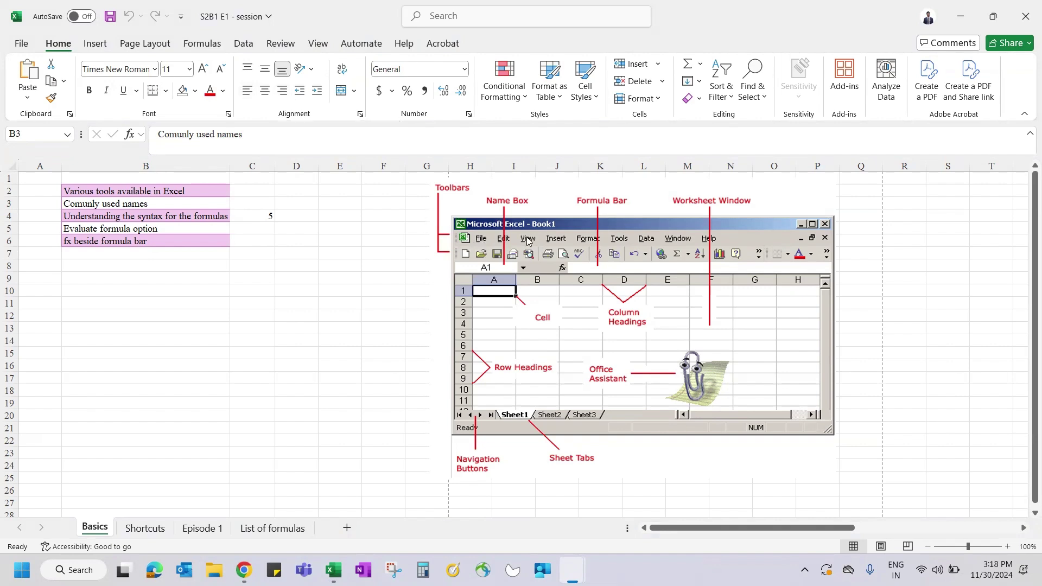
left_click(38, 163)
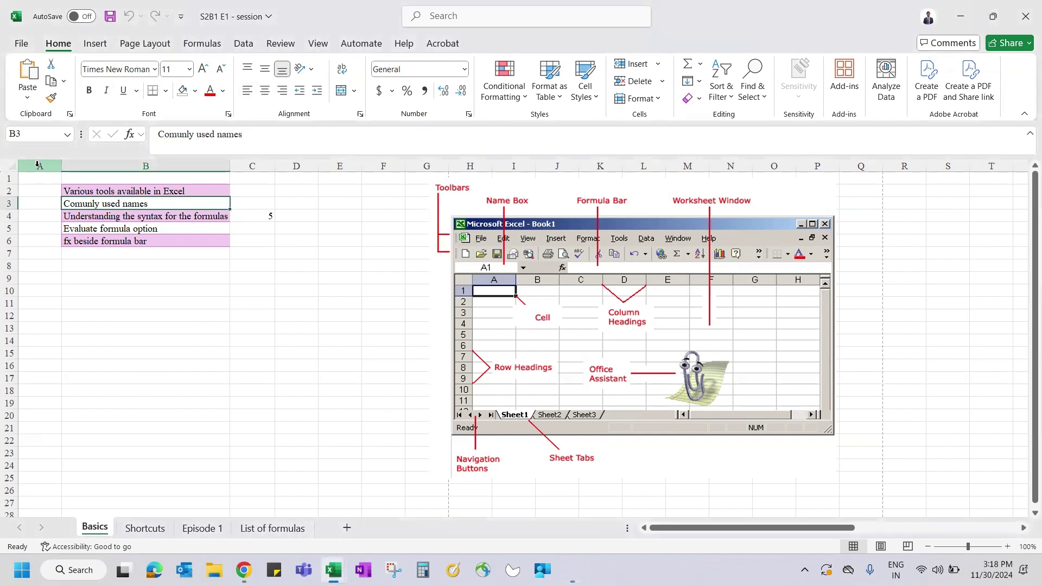
left_click(163, 300)
left_click(300, 263)
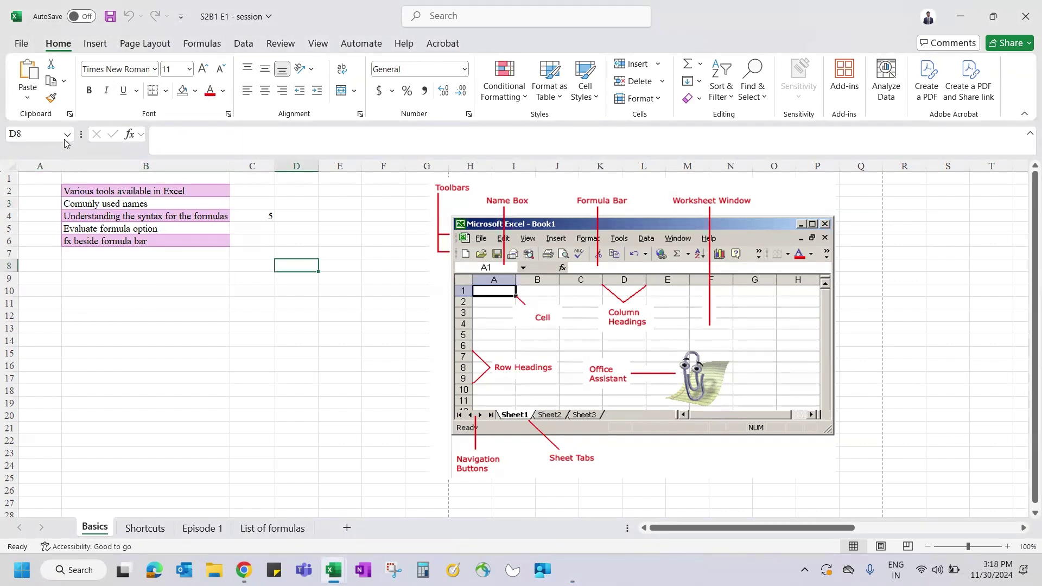
left_click(354, 231)
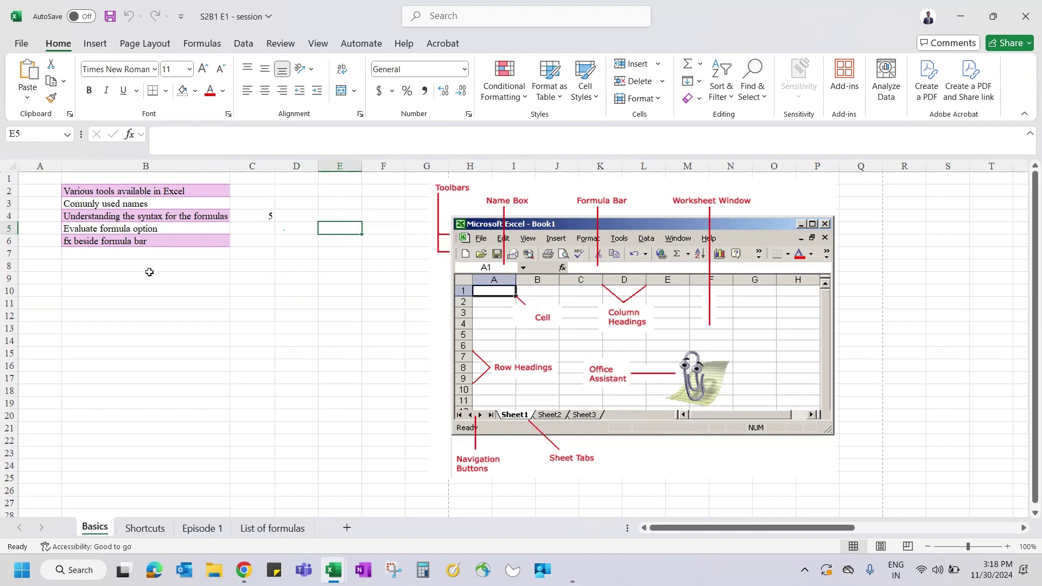
left_click_drag(149, 272, 367, 367)
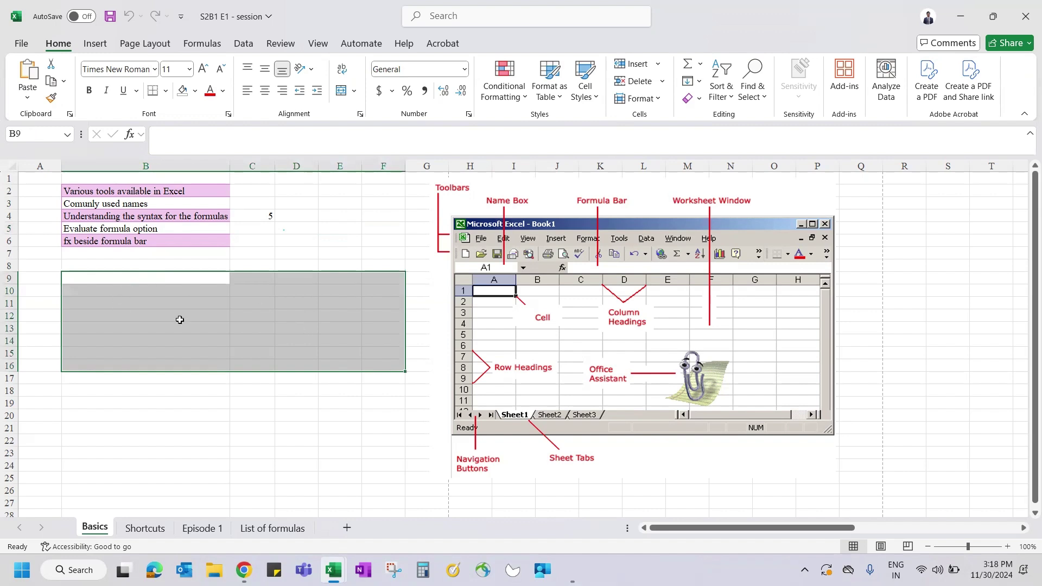
- Name the range B2:B7 on the Basics sheet "Instructions"
left_click_drag(101, 187, 140, 251)
left_click(32, 133)
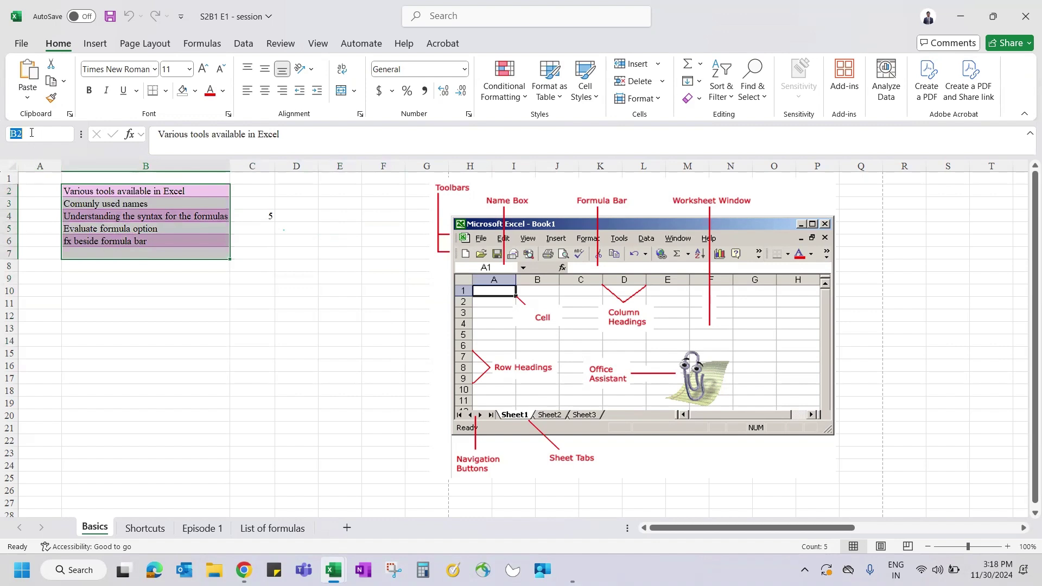
type("Instructions")
key("Return")
- Deselect the named range and reselect B2:B7 to check its name in the Name Box
left_click(147, 340)
left_click(111, 205)
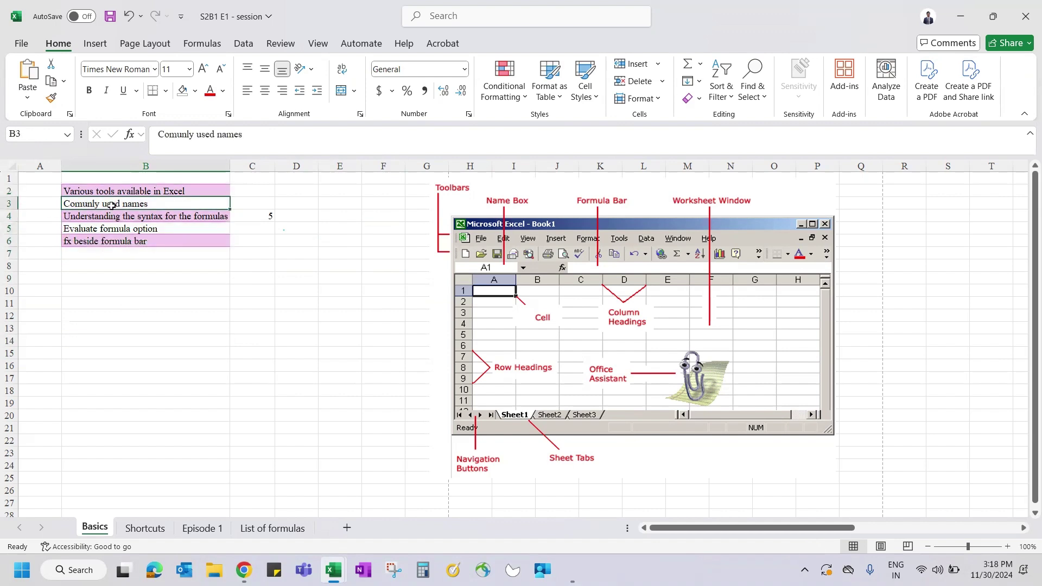
left_click_drag(99, 189, 115, 263)
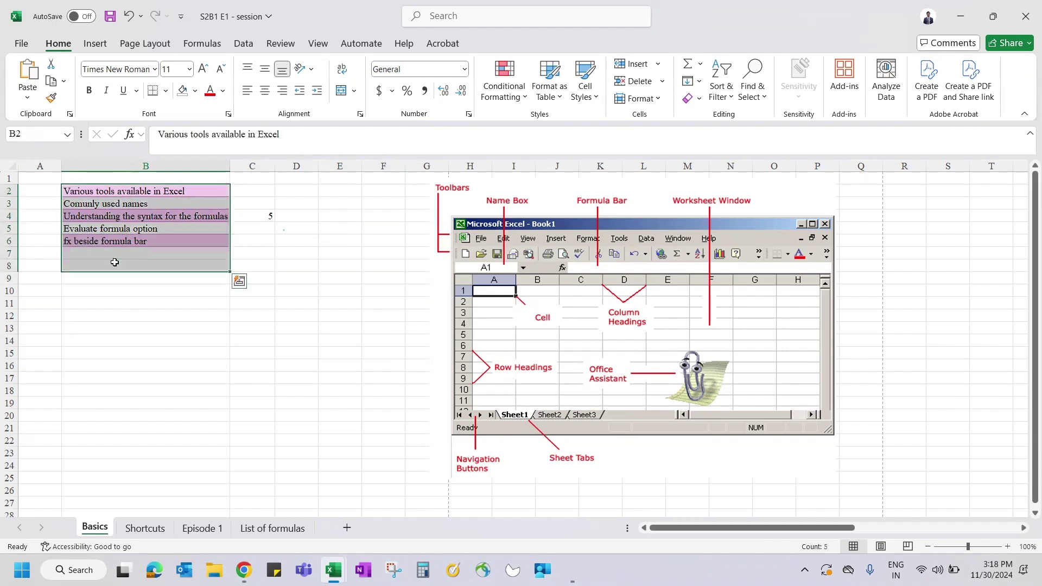
key("shift+Up")
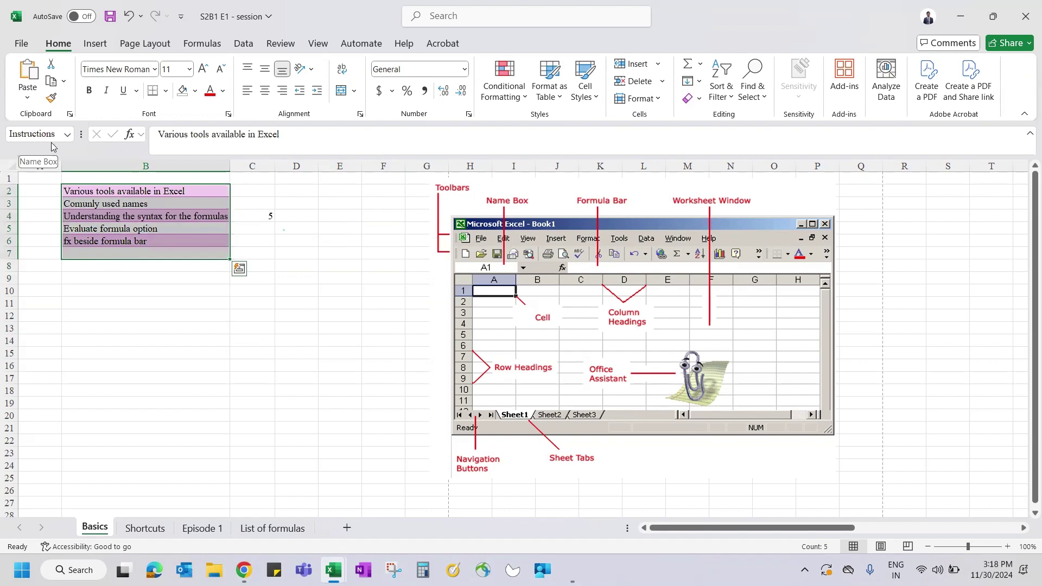
- Start the formula =Instructions in cell B10 to reference the named range, and cancel the entry
left_click(166, 291)
type("=ins")
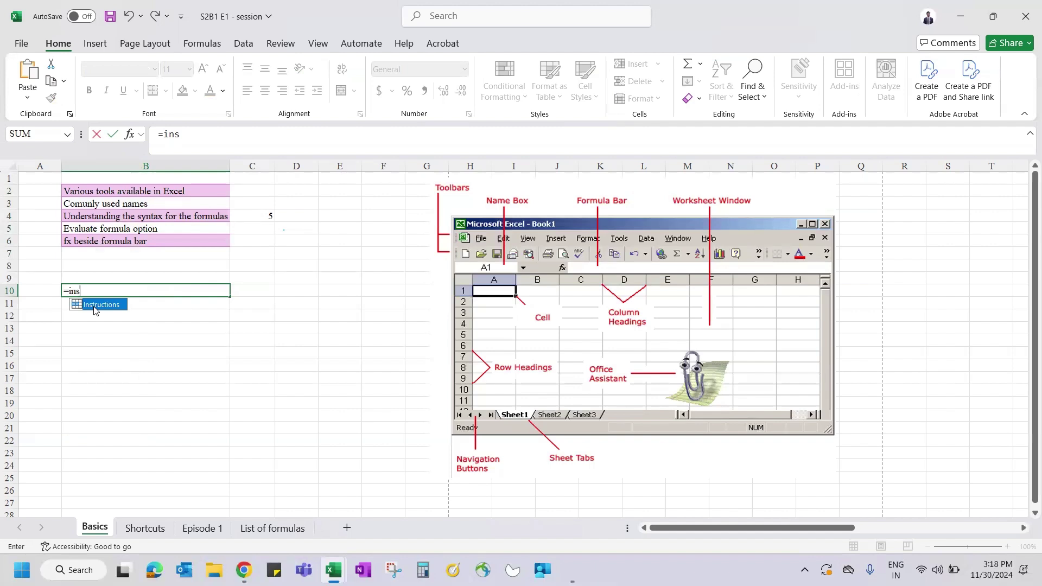
double_click(93, 305)
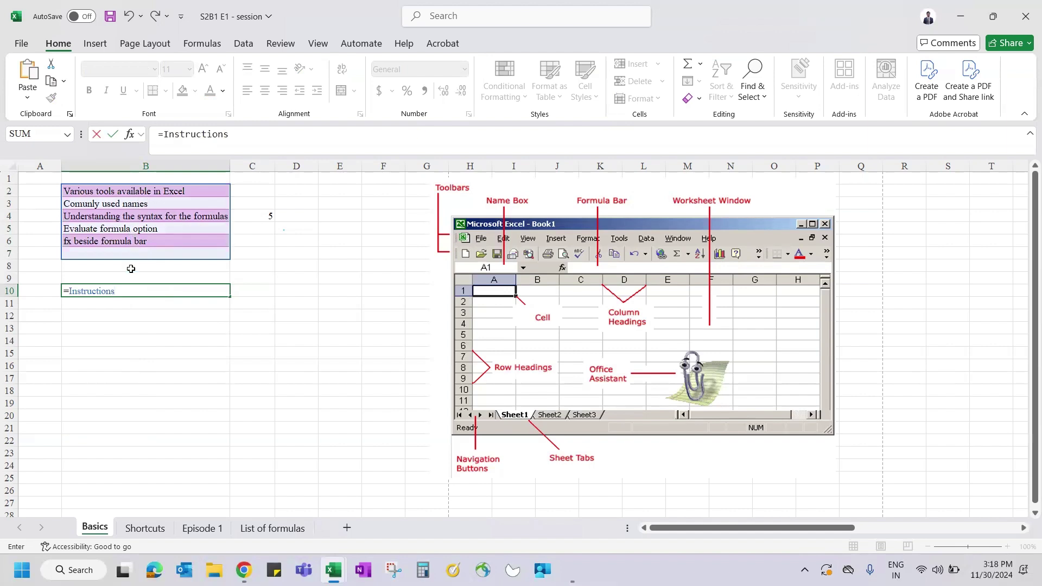
key("Escape")
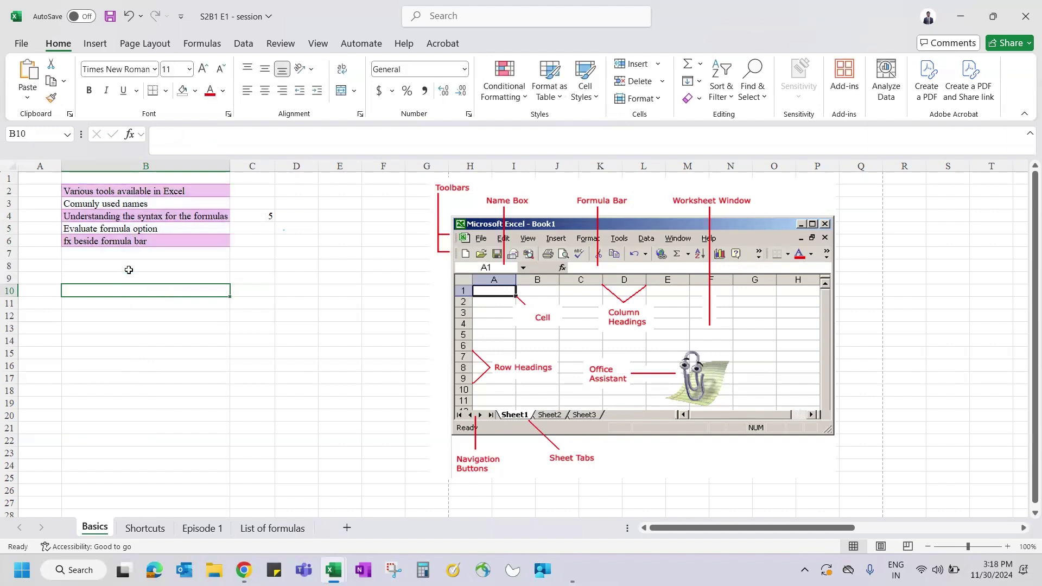
- Examine the formula in cell C4 and view the Activate list of the workbook's sheets without switching sheets
key("Up")
key("Up")
key("Up")
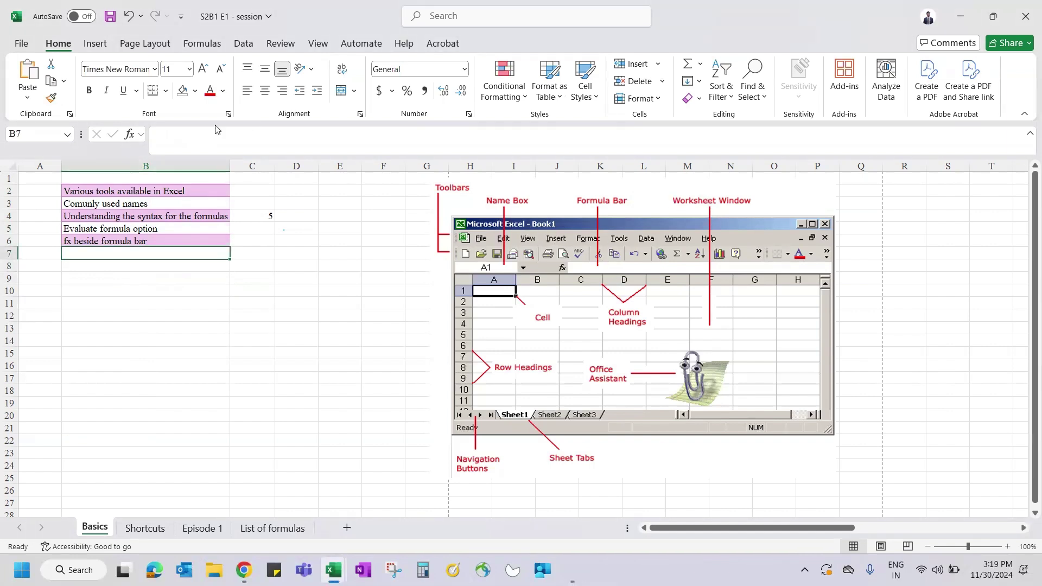
left_click(257, 218)
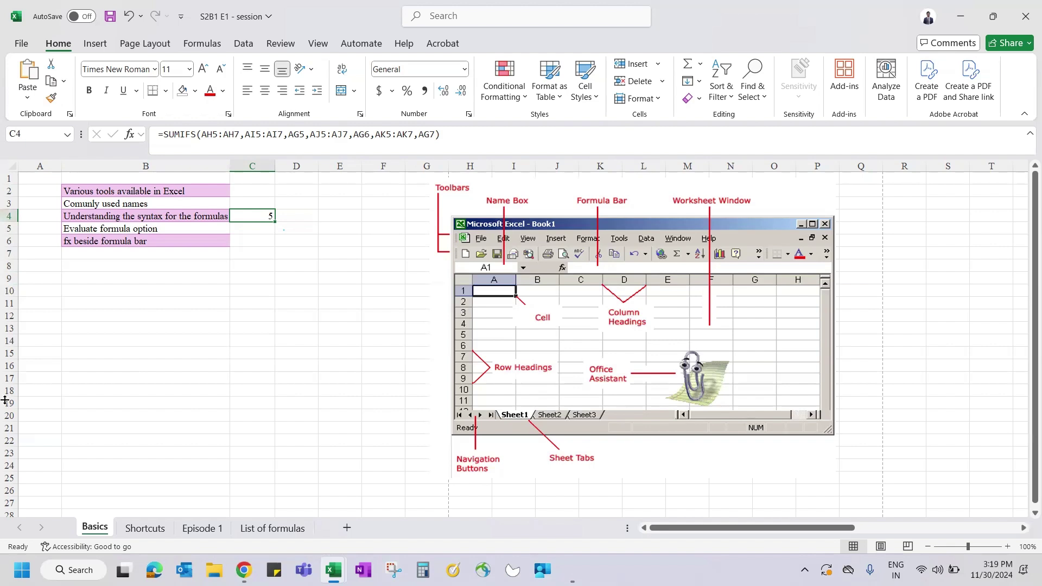
right_click(34, 527)
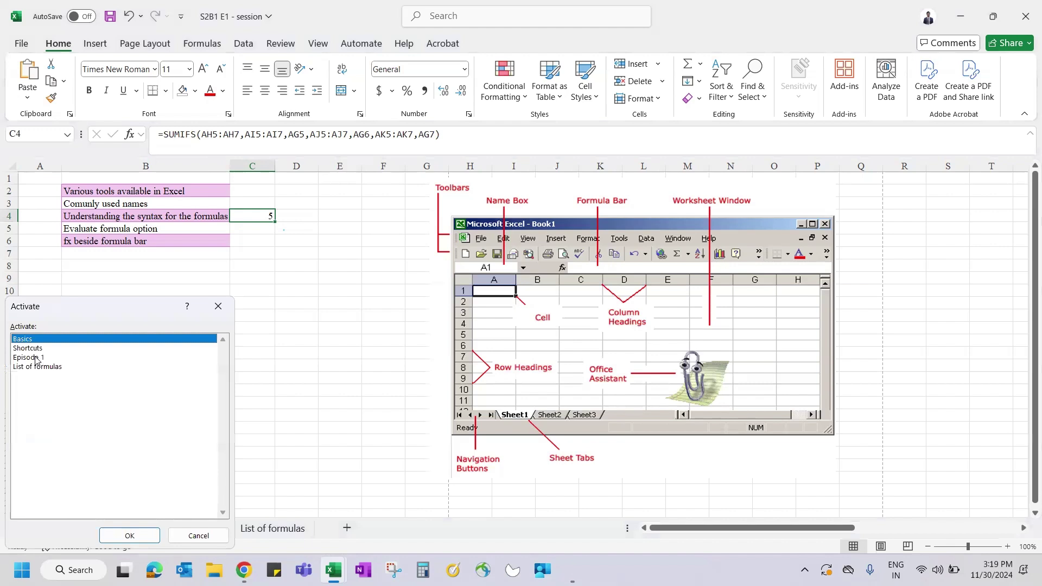
key("Escape")
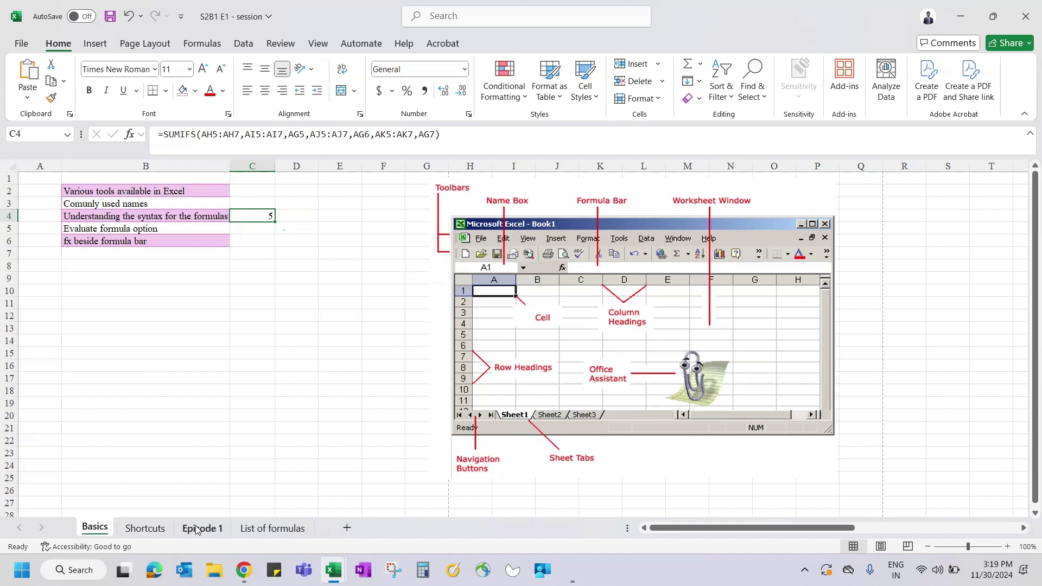
- Switch to the blank workbook Book12 and add three new worksheets after Sheet1
key("alt+Tab")
key("alt+Tab")
key("alt+Tab")
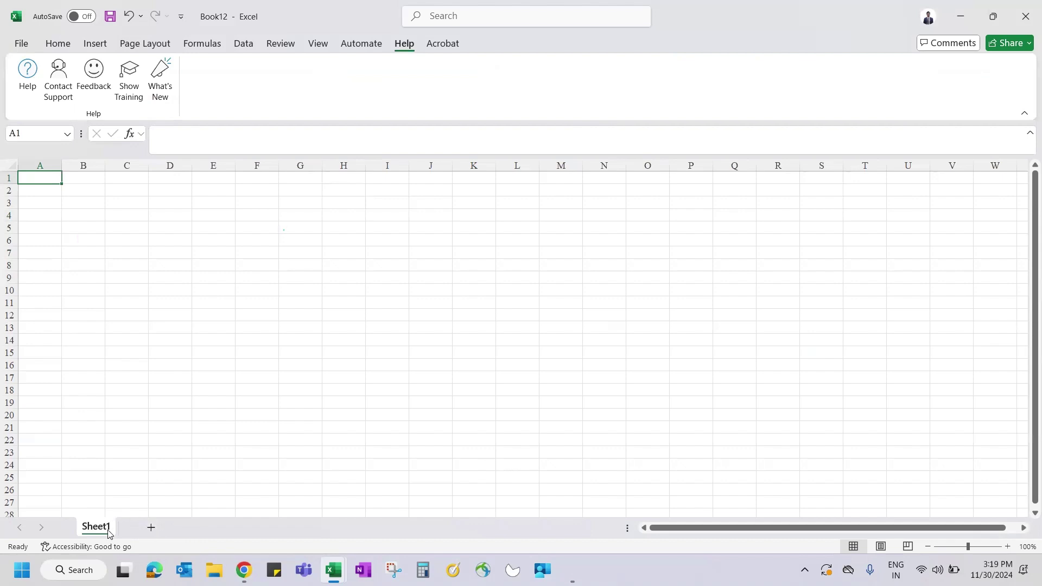
left_click(152, 530)
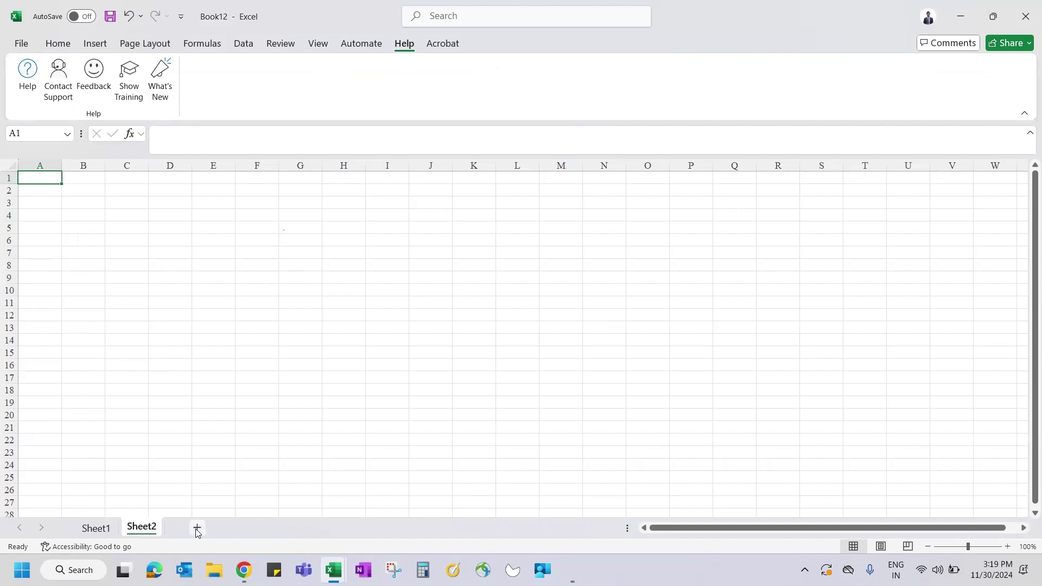
left_click(197, 528)
left_click(242, 529)
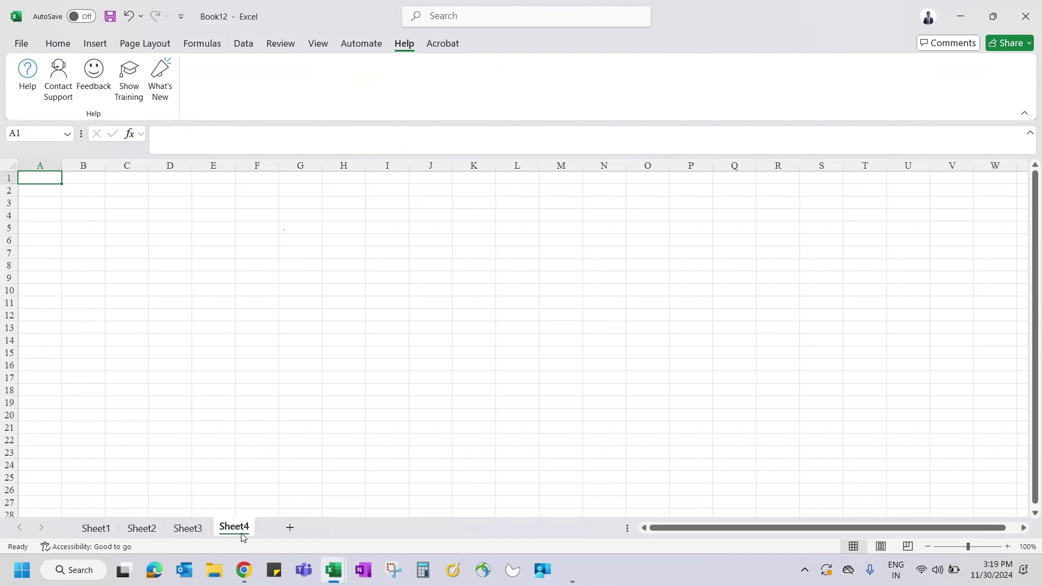
- Open Sheet2's name for editing, leave it as is, and select all the sheets of Book12 as a group
double_click(143, 527)
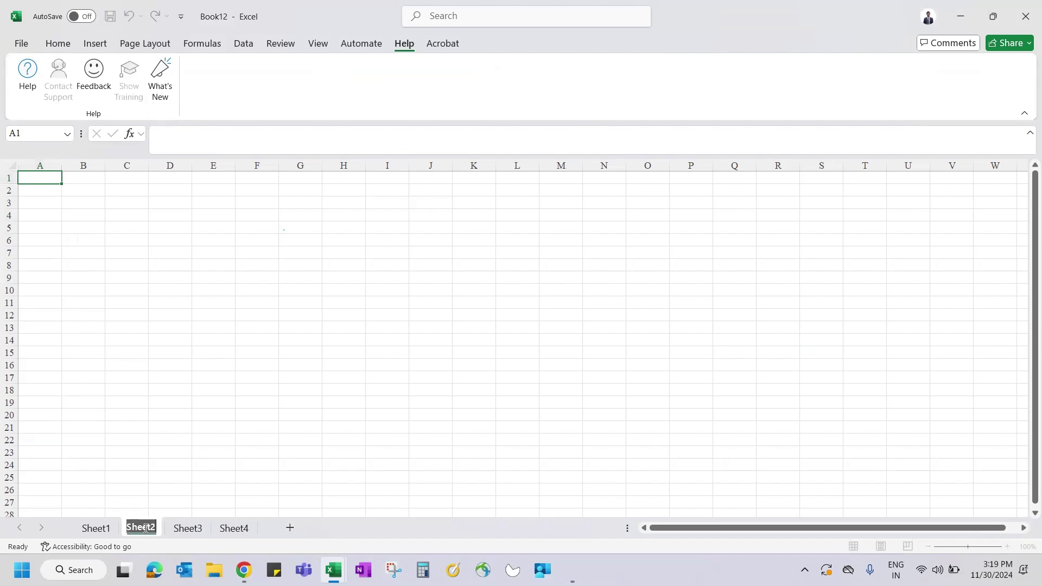
right_click(145, 528)
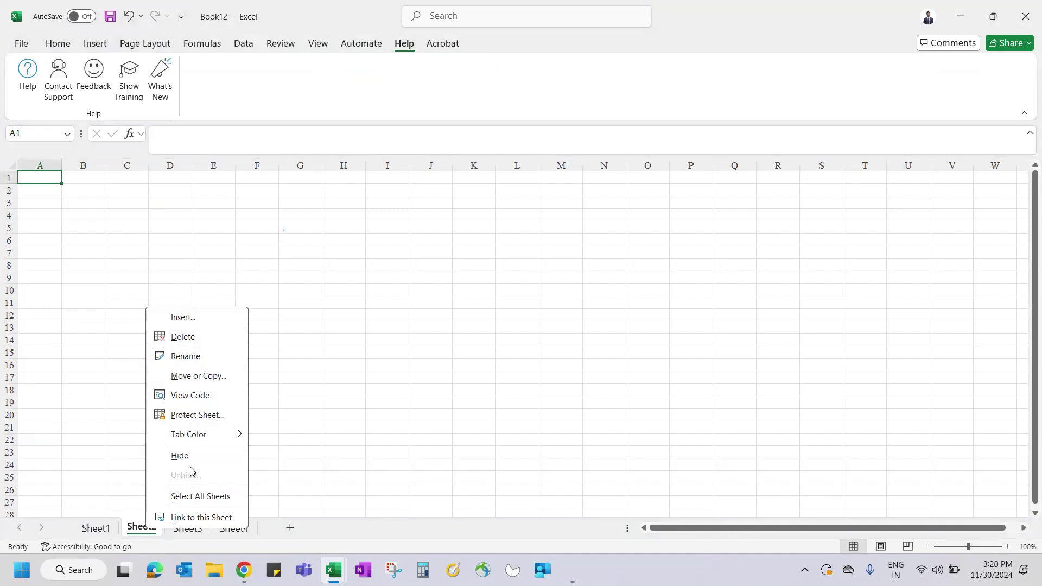
left_click(194, 497)
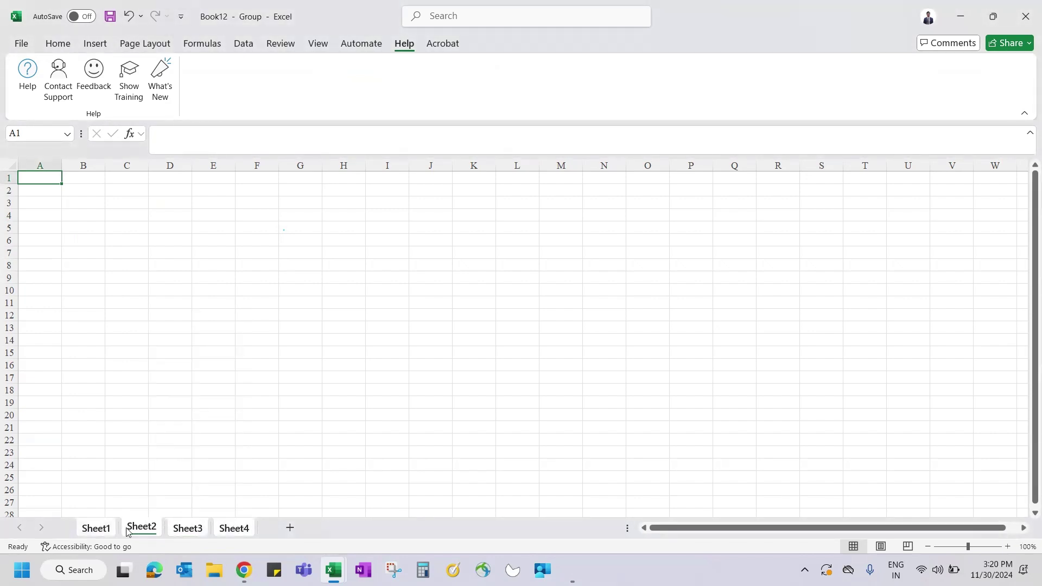
- Review the sheet options available for the grouped sheets from Sheet3 and close them without choosing any
left_click(195, 512)
right_click(184, 524)
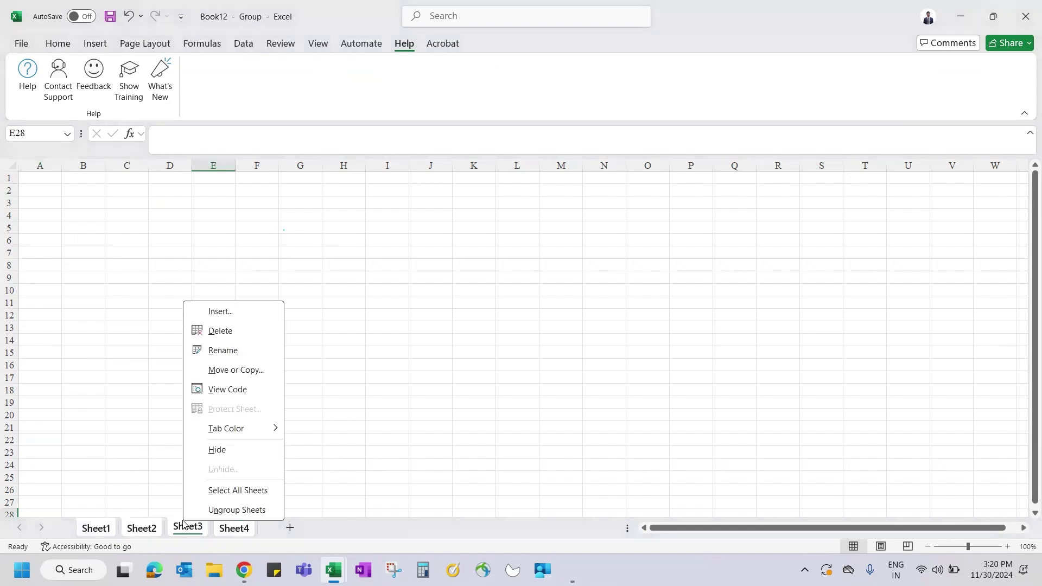
mouse_move(247, 434)
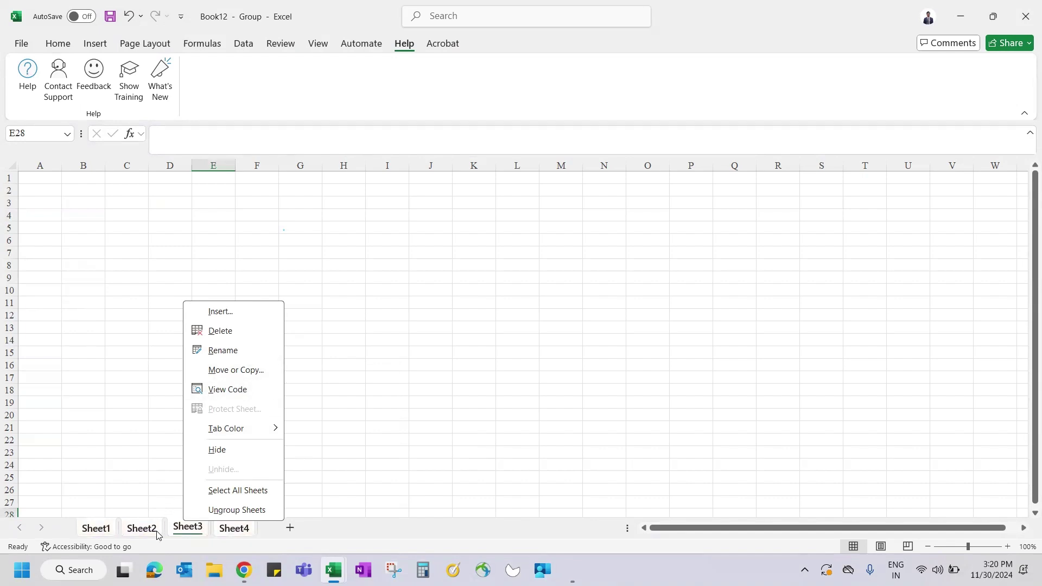
left_click(314, 470)
left_click(386, 440)
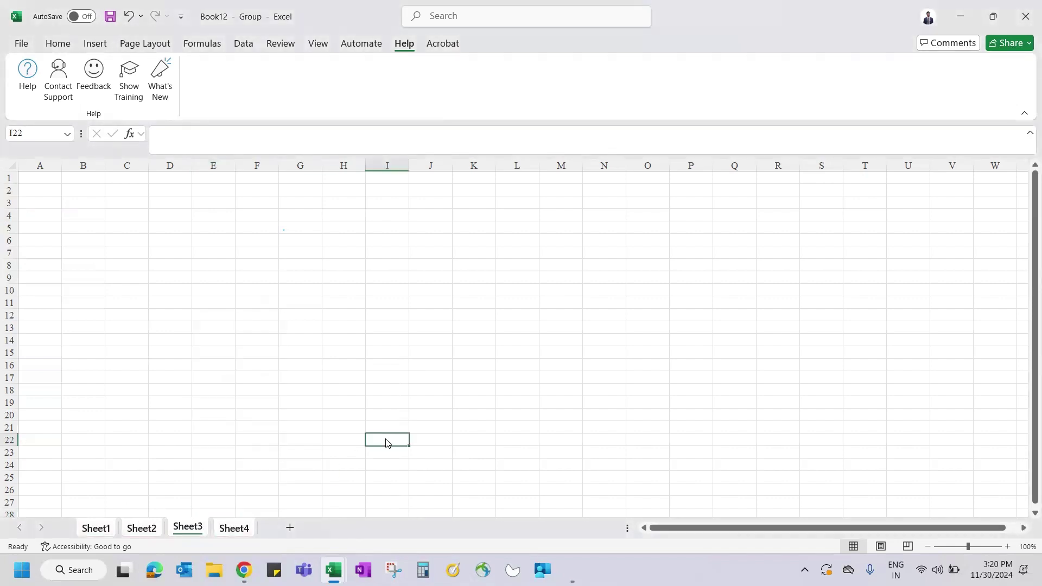
- Copy the Shortcuts sheet of the S2B1 E1 - session workbook into Book12, placing it before Sheet1
right_click(132, 531)
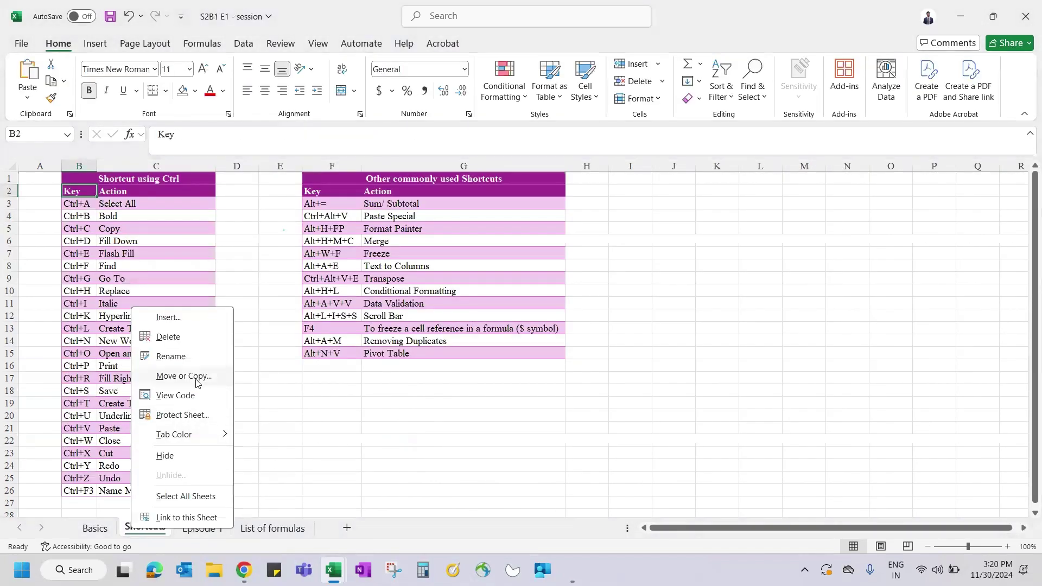
left_click(196, 381)
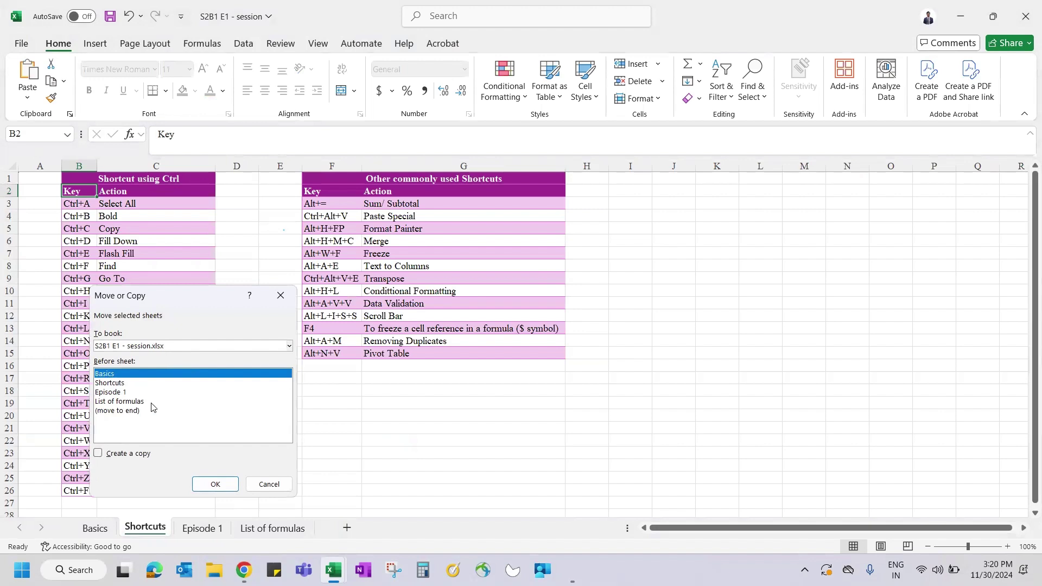
left_click(152, 347)
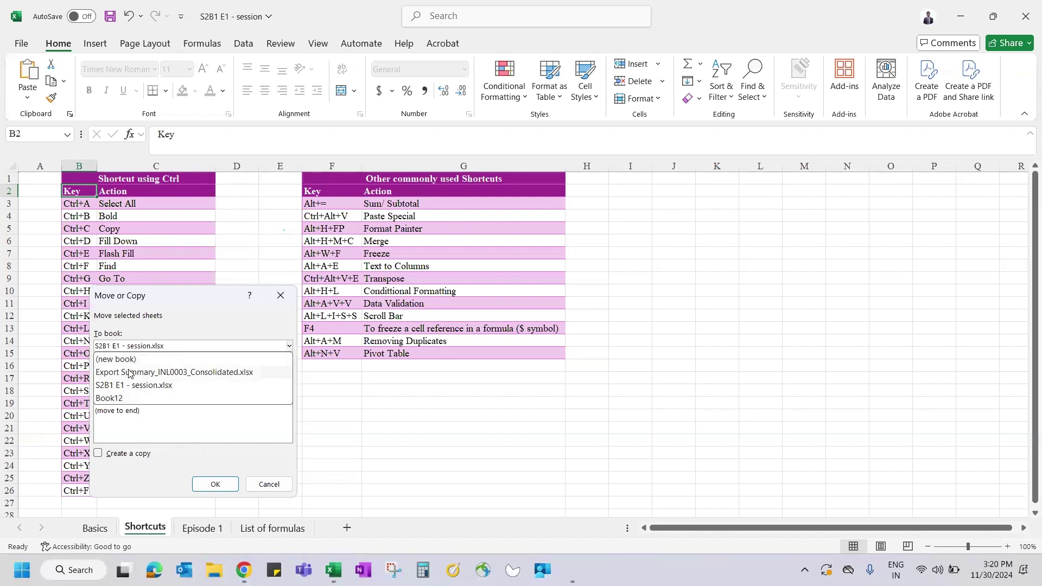
left_click(128, 399)
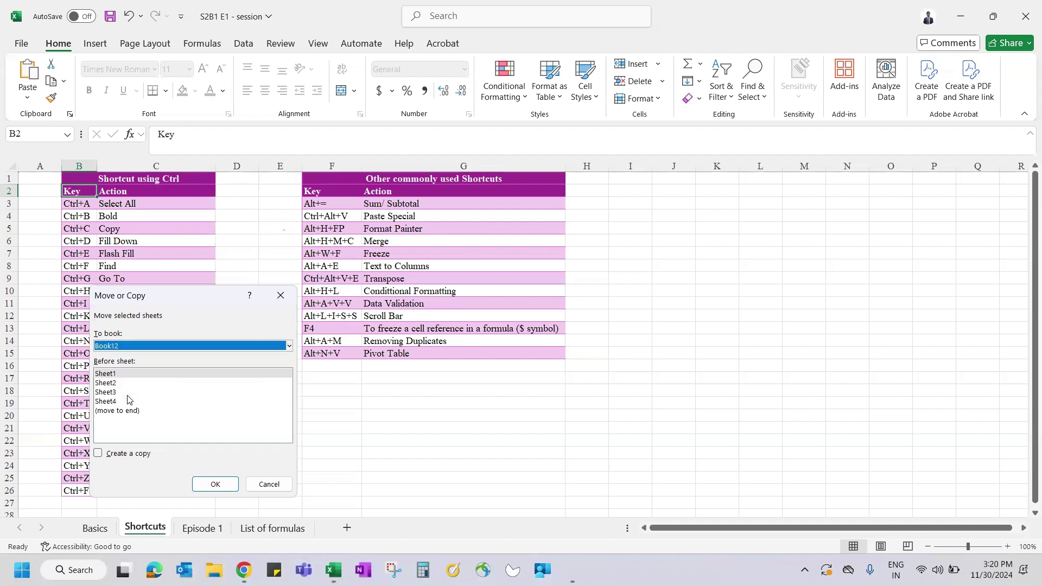
left_click(100, 455)
left_click(98, 454)
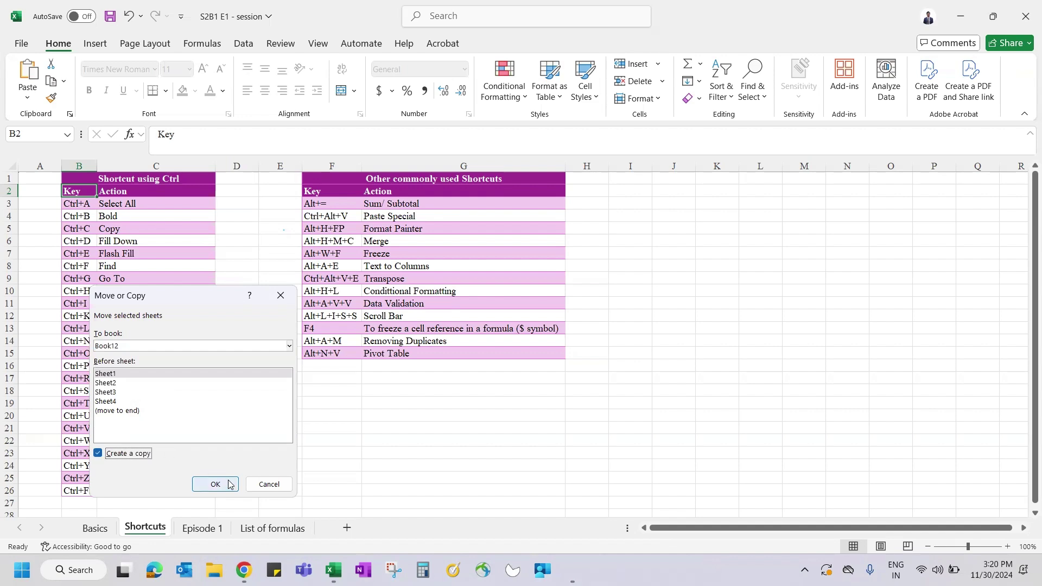
left_click(201, 484)
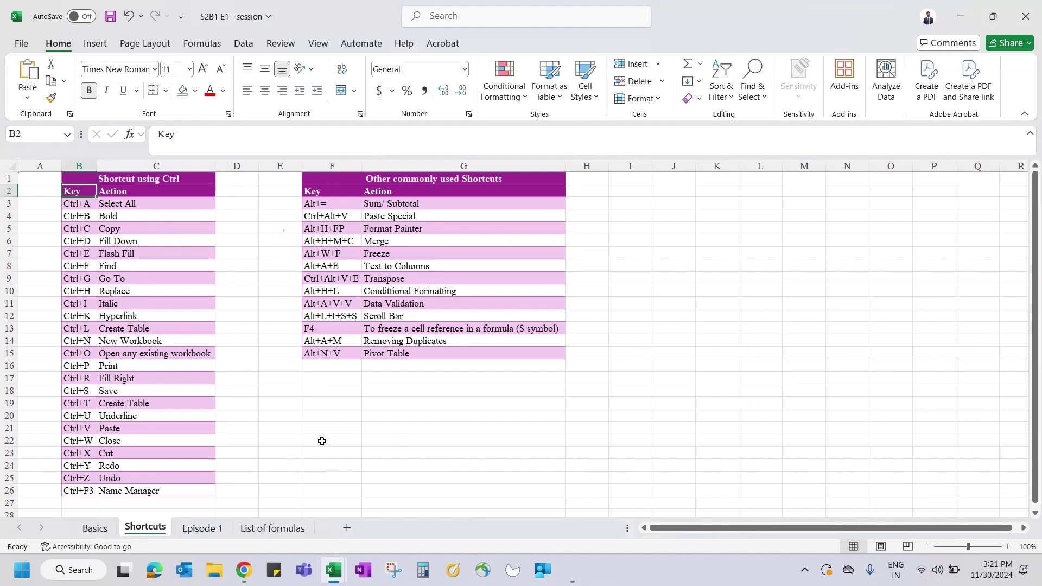
- Go to the Basics sheet and review the commonly used names topic with the labelled picture of the Excel window
left_click(322, 441)
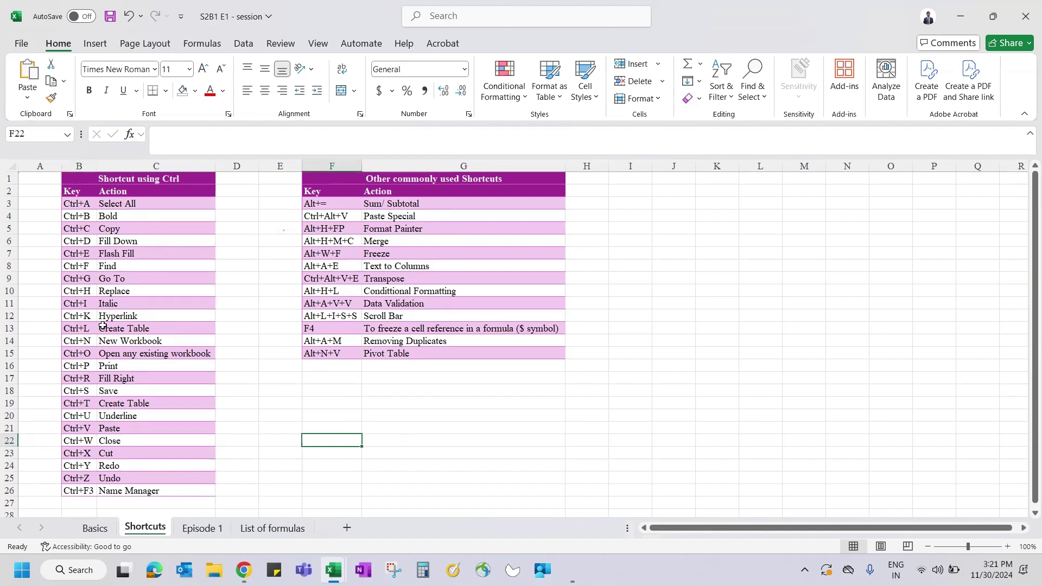
key("ctrl+Page_Up")
left_click(133, 204)
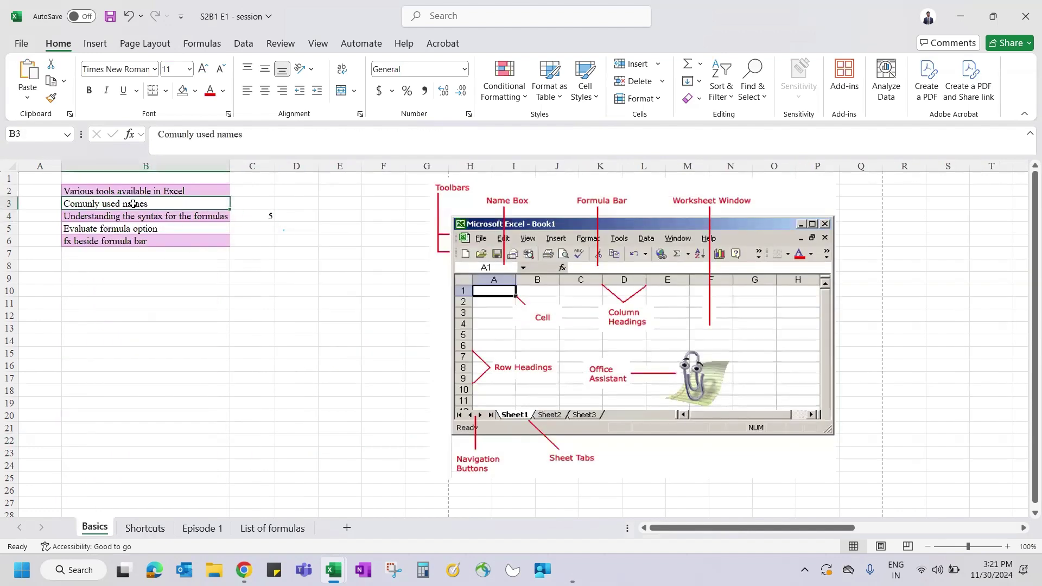
left_click(364, 207)
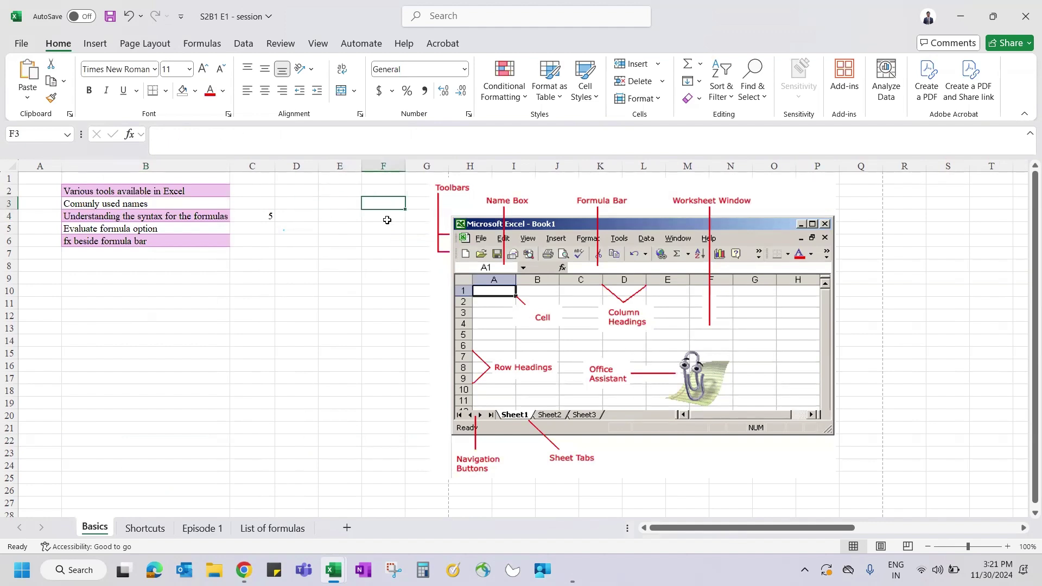
left_click_drag(237, 179, 979, 414)
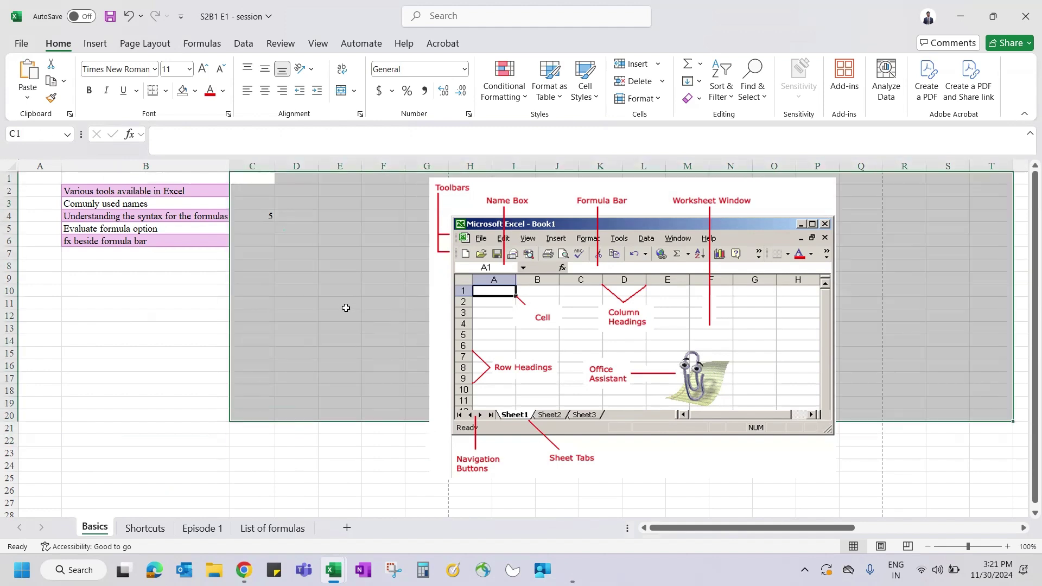
left_click(147, 298)
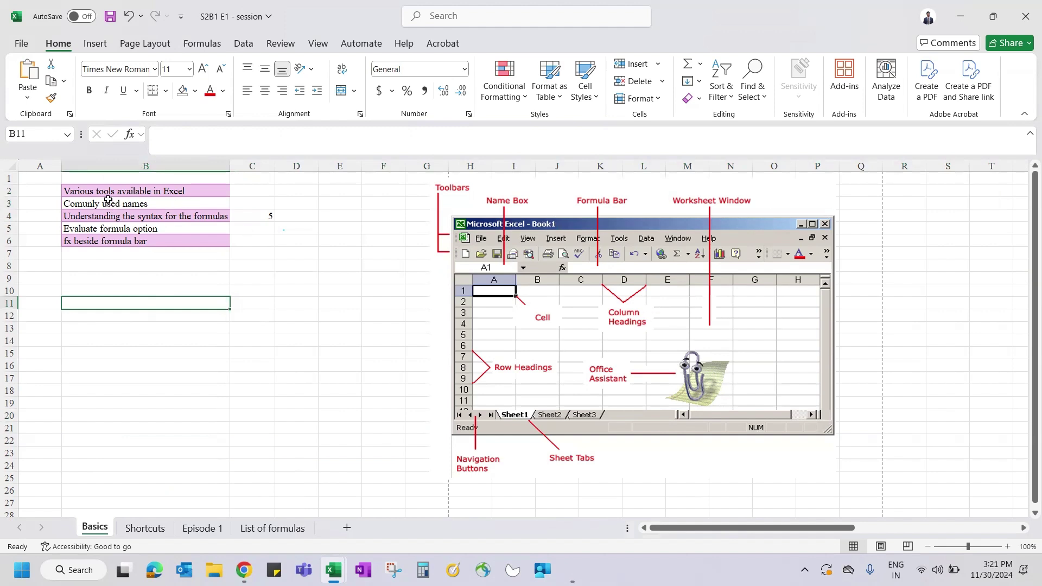
- Open the SUMIFS formula in cell C4 for editing and examine its equals sign, function name, opening bracket and arguments
left_click(130, 218)
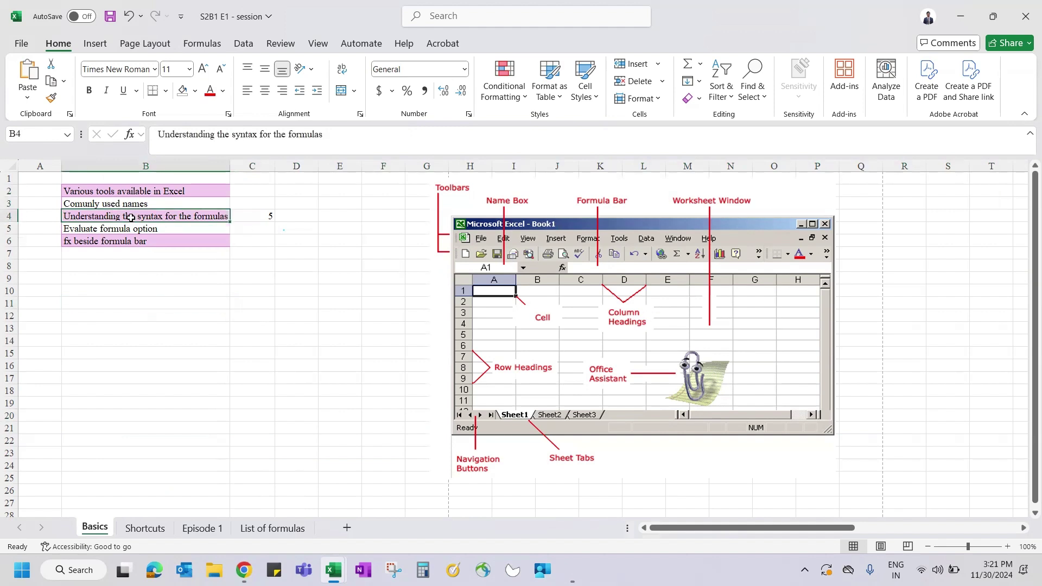
left_click(252, 216)
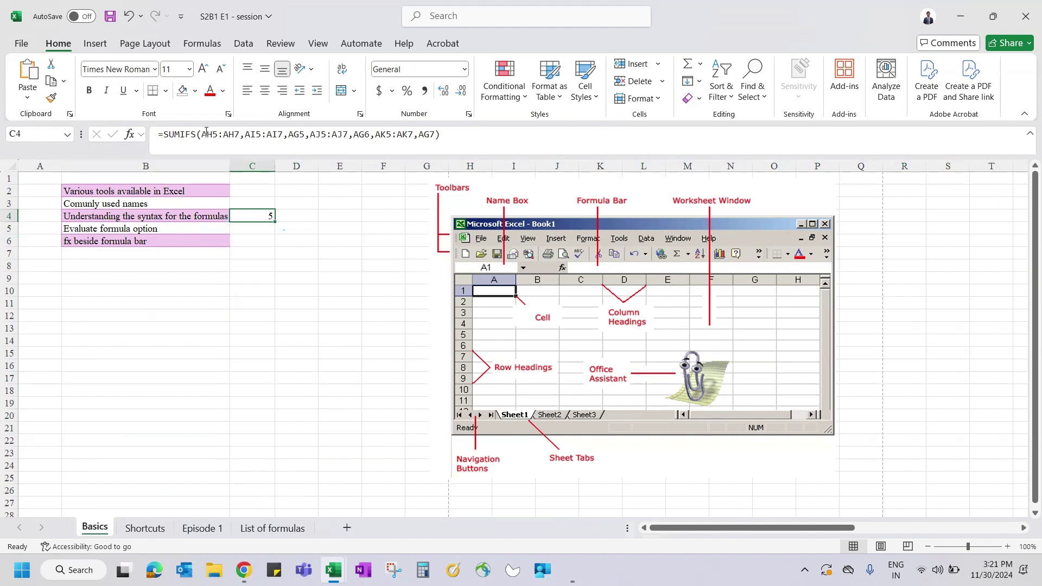
left_click_drag(202, 135, 433, 137)
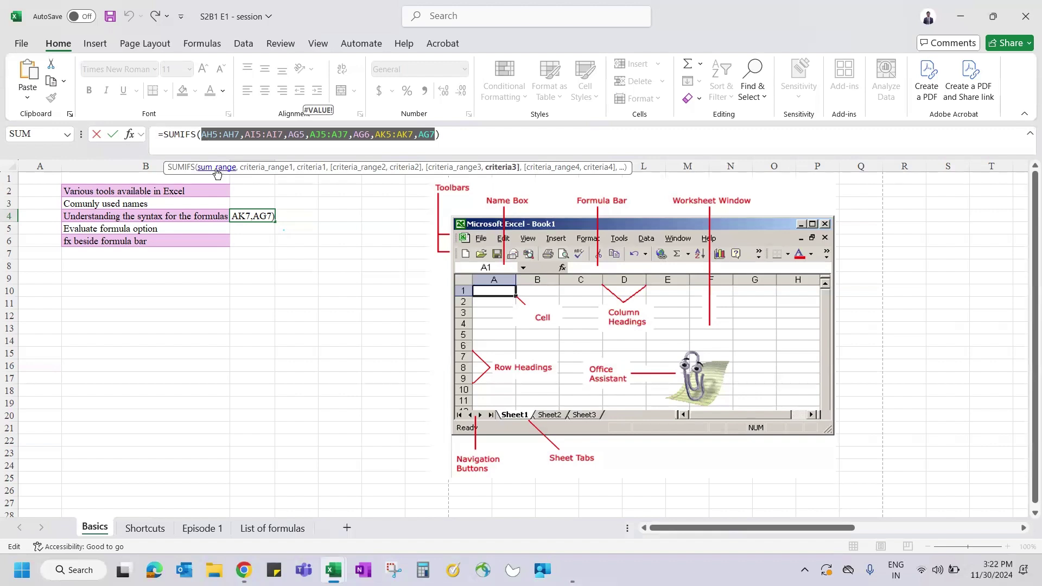
left_click(159, 134)
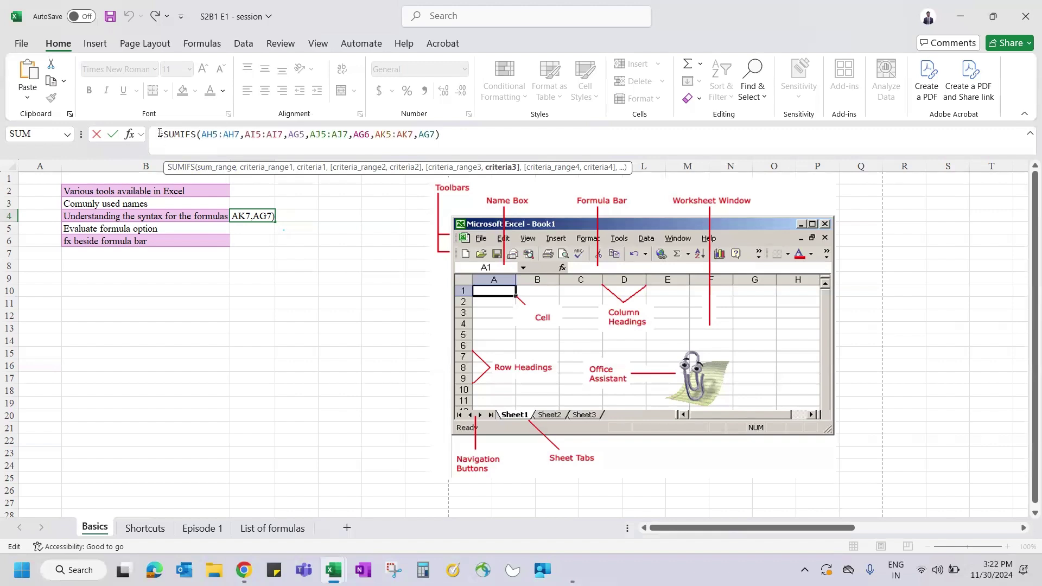
left_click_drag(159, 135, 165, 134)
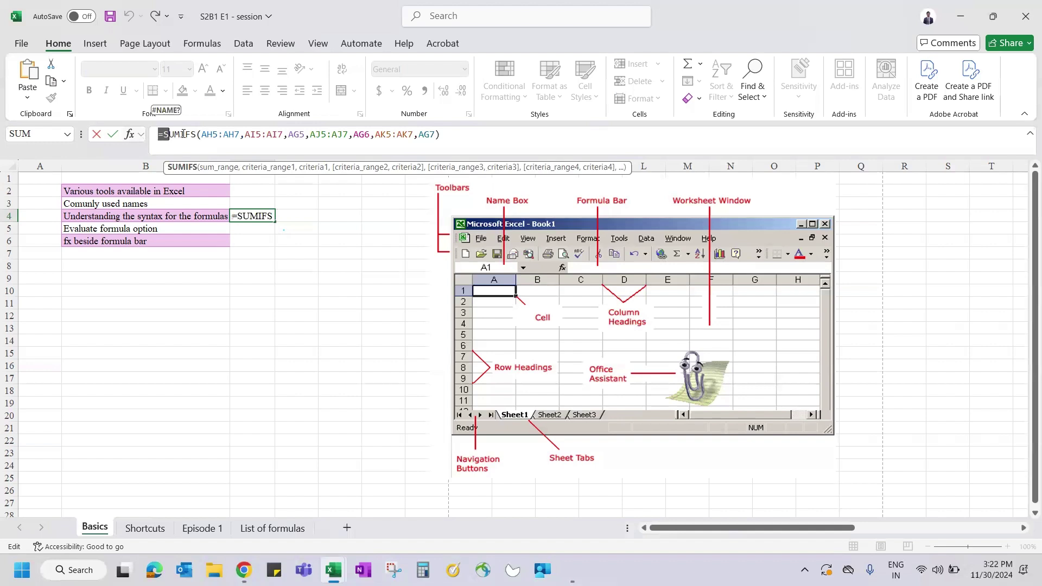
left_click(184, 134)
left_click(202, 134)
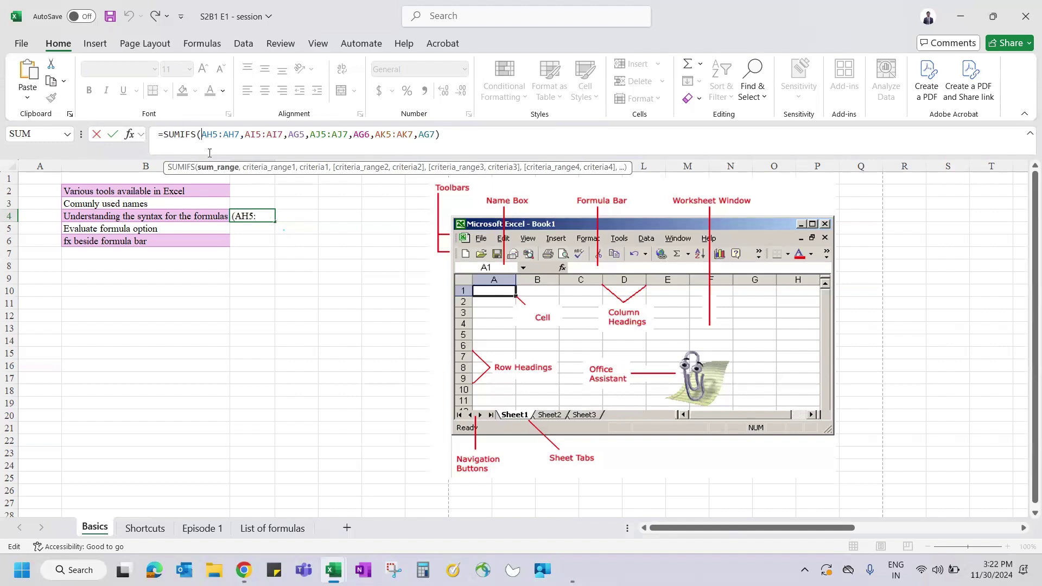
double_click(178, 134)
left_click(197, 135)
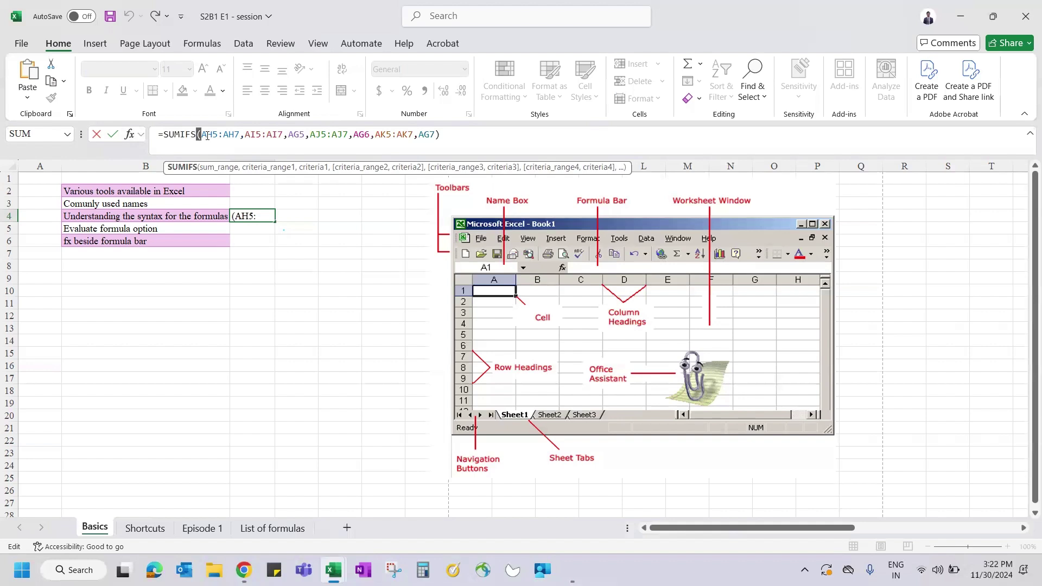
left_click(207, 134)
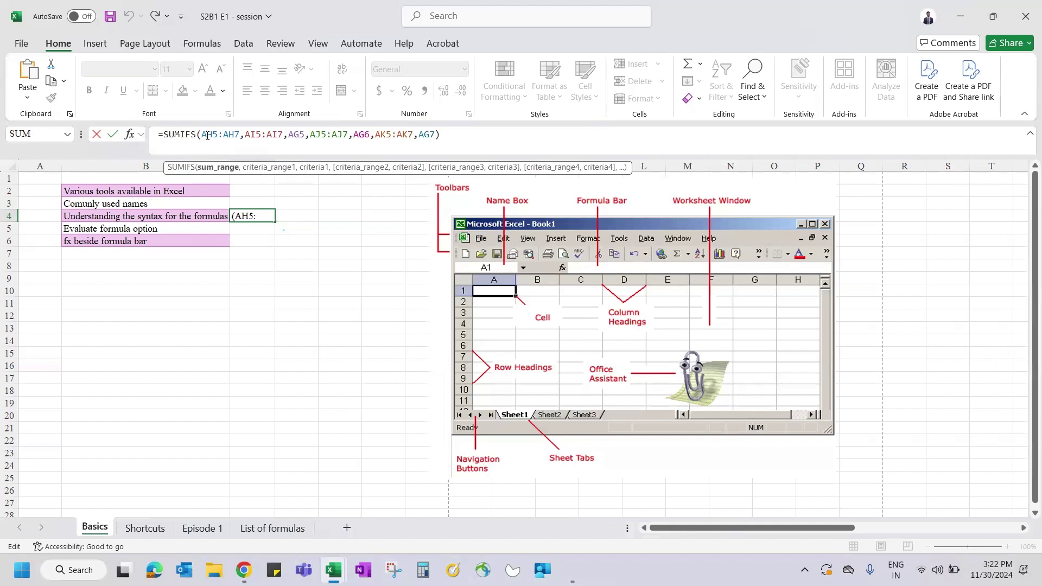
- Highlight the sum_range, criteria_range1 and criteria1 arguments of the SUMIFS formula and bring the cells they reference into view
left_click(214, 173)
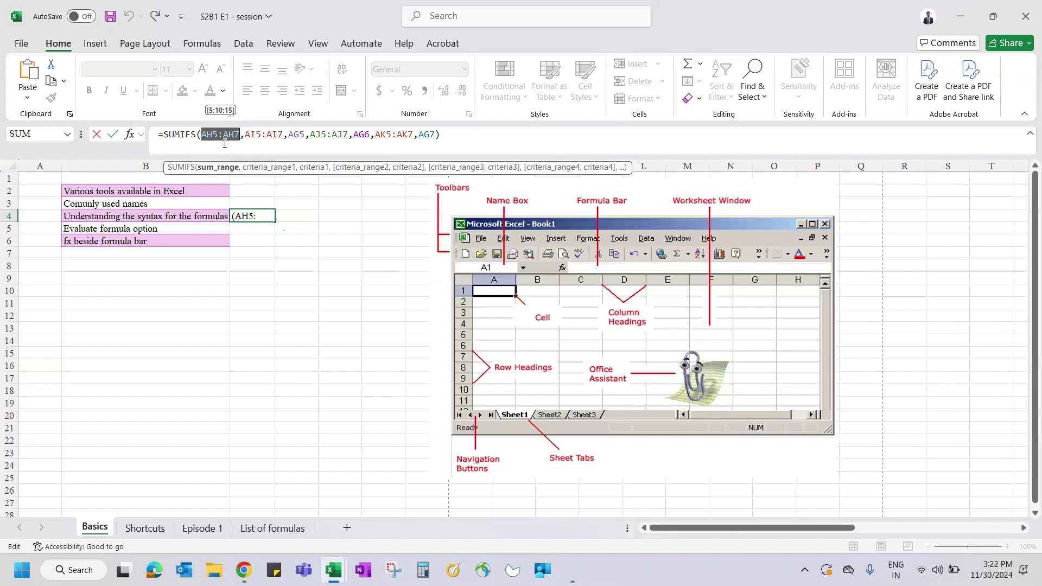
left_click(269, 167)
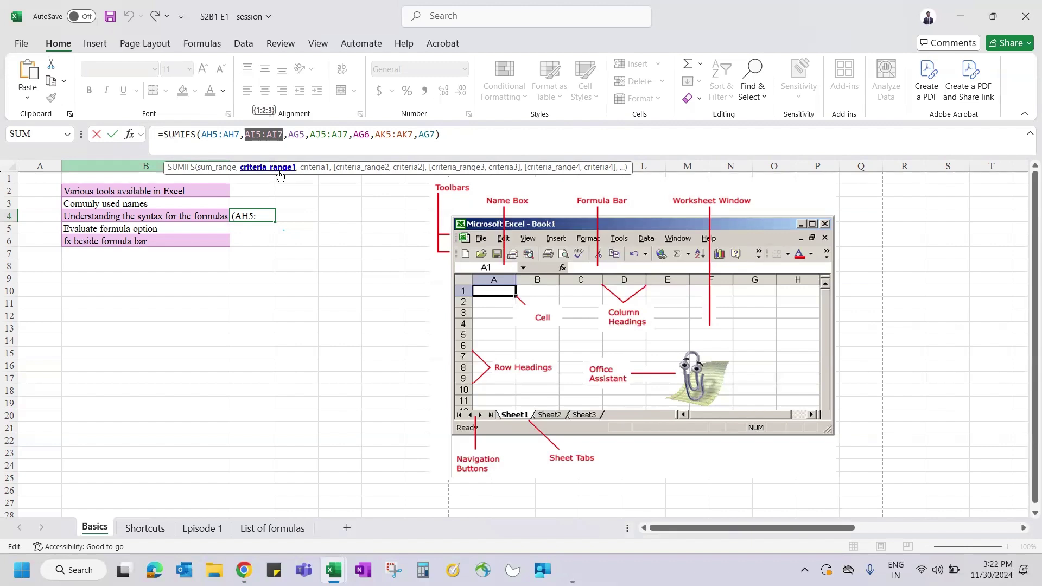
left_click(314, 167)
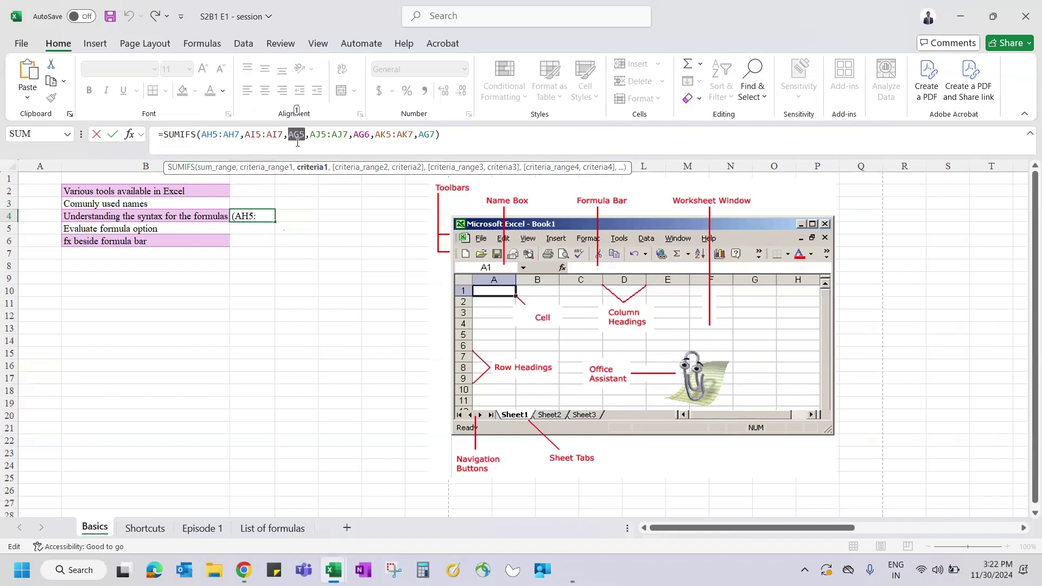
scroll(331, 223, "right", 4)
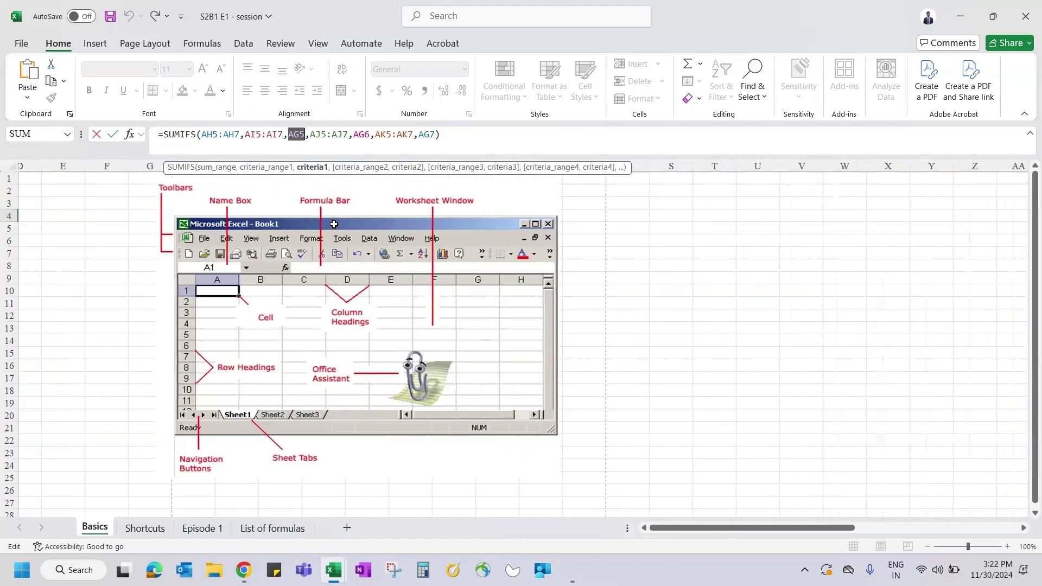
scroll(333, 224, "right", 6)
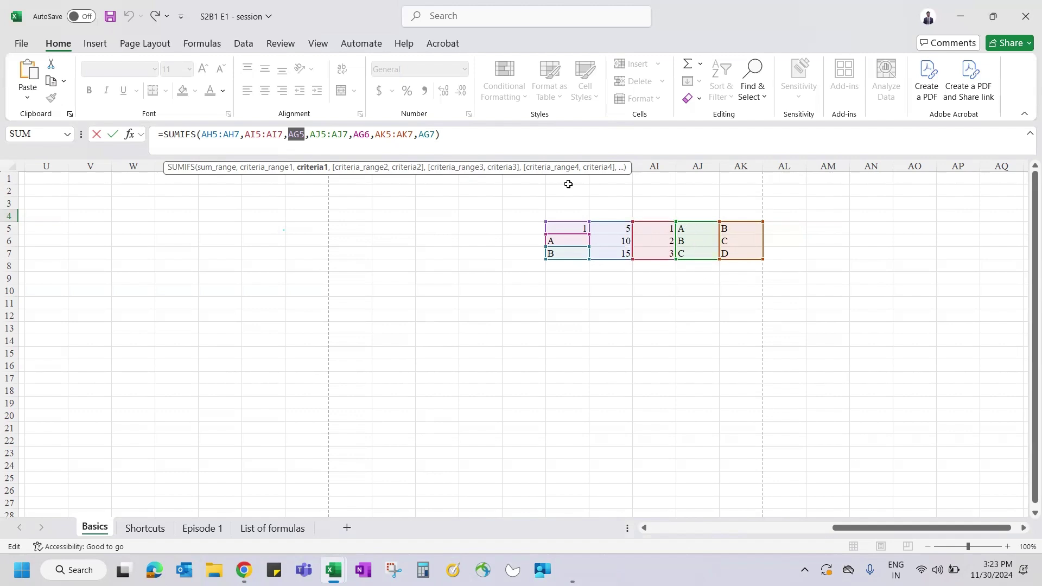
- Examine the second and third criteria arguments, revisit sum_range and the first criteria pair, and leave the SUMIFS formula unchanged
left_click_drag(317, 136, 354, 136)
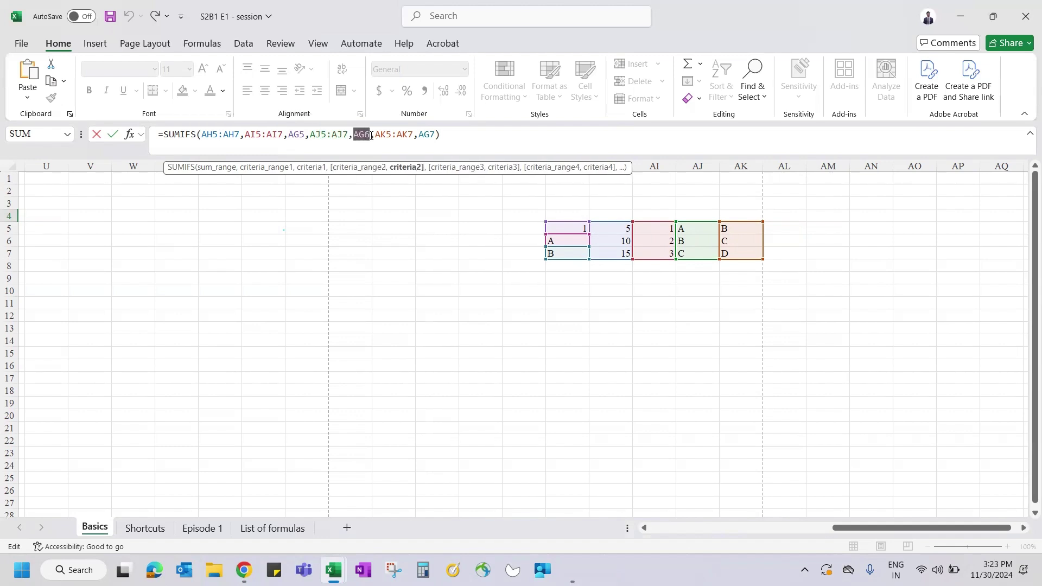
left_click_drag(378, 135, 435, 135)
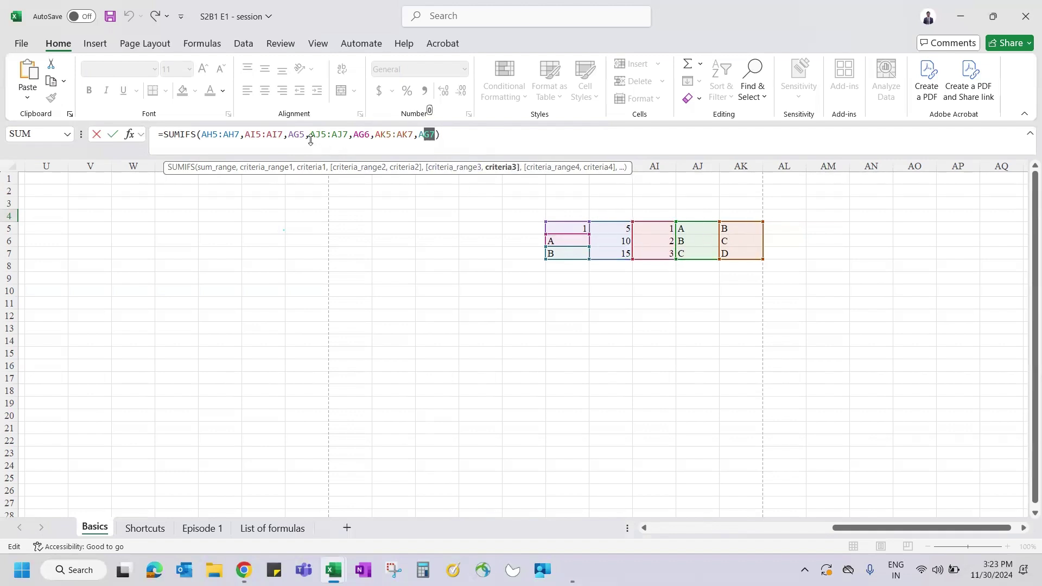
left_click(206, 169)
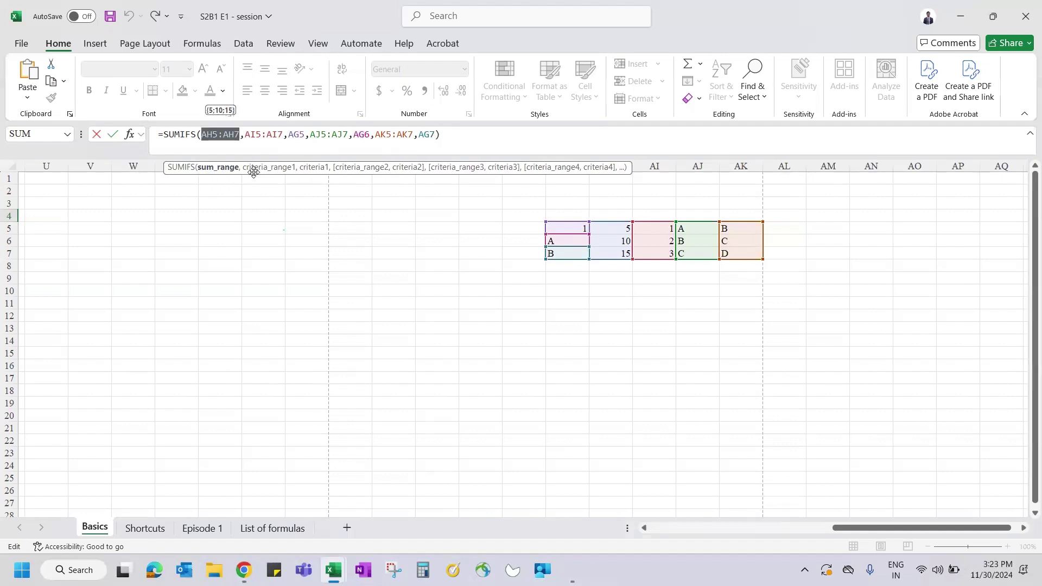
left_click(265, 173)
left_click(313, 169)
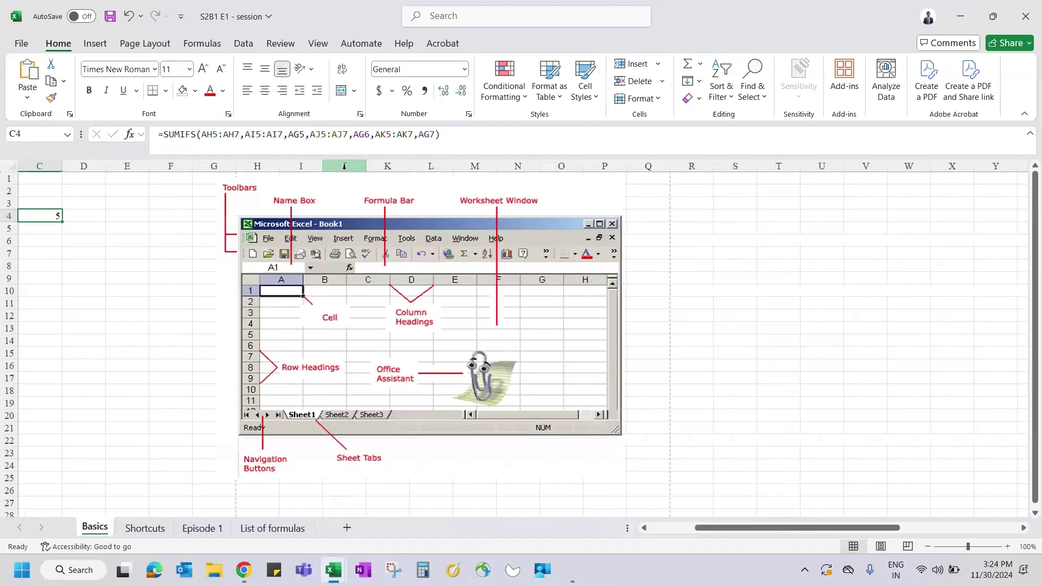
- Open Evaluate Formula for the SUMIFS formula in cell C4 and move its dialog higher on the sheet
left_click(163, 231)
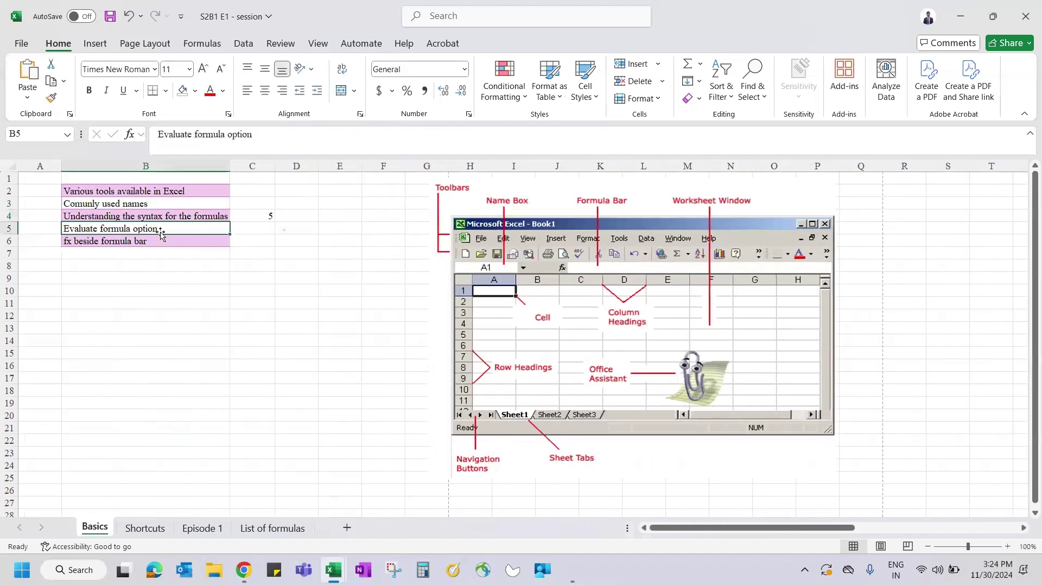
left_click(249, 215)
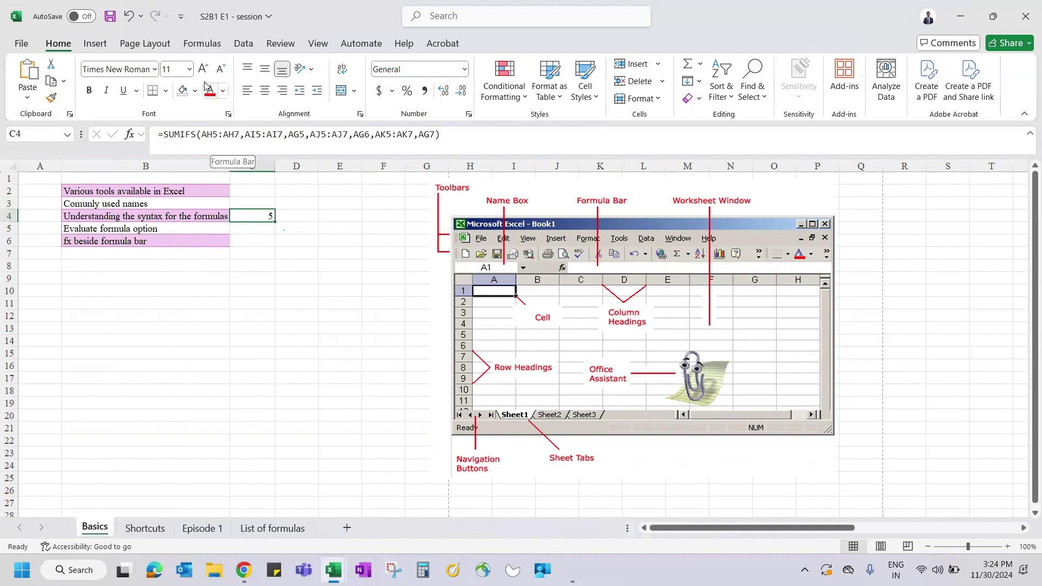
left_click(196, 47)
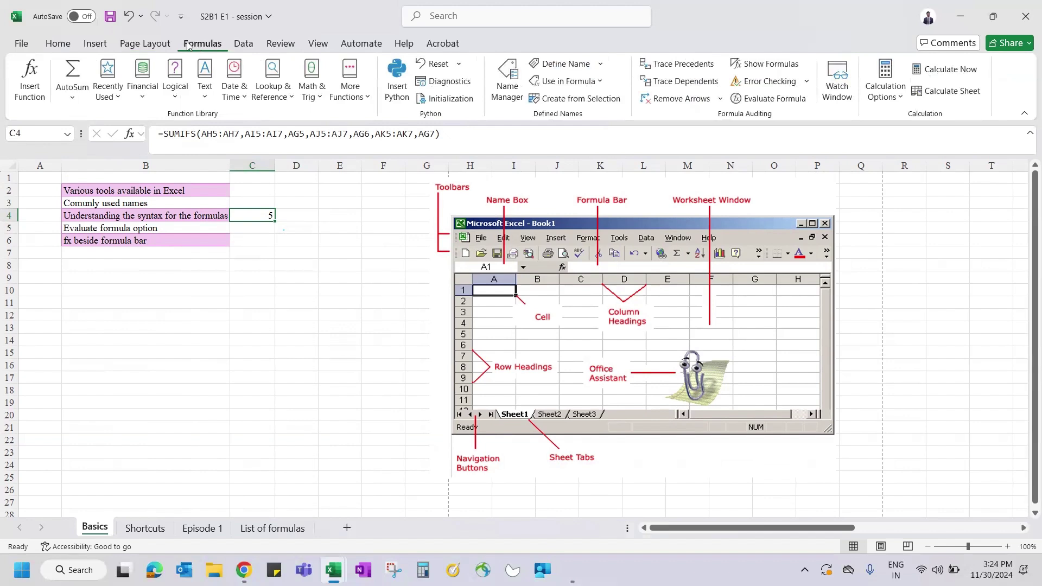
left_click(776, 99)
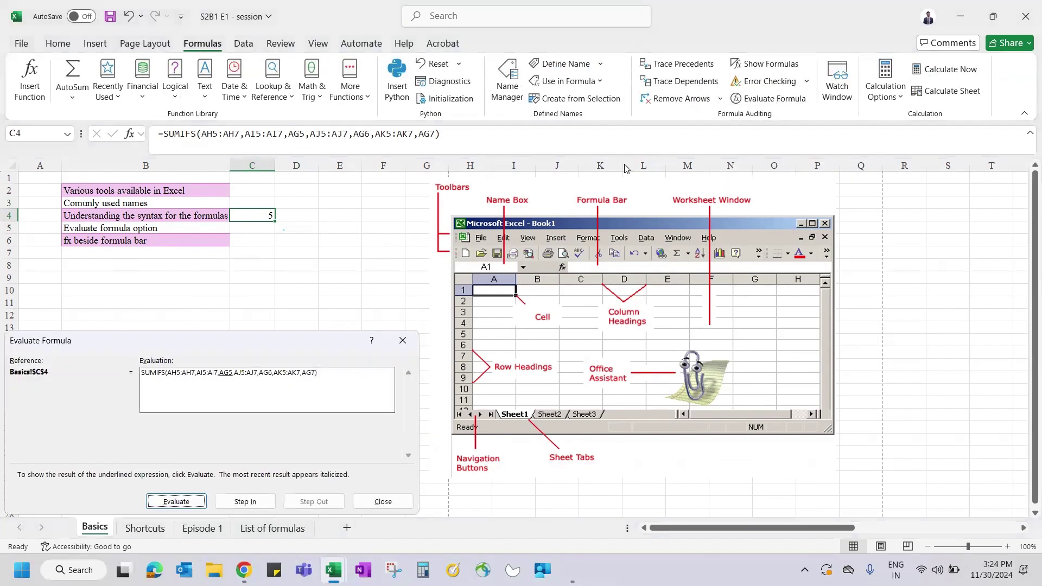
left_click_drag(191, 343, 222, 284)
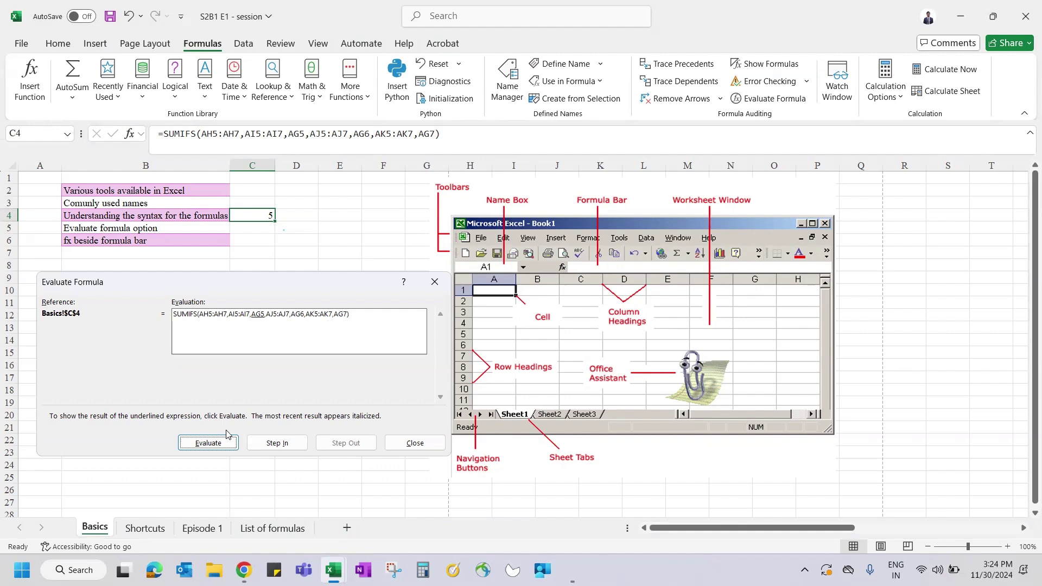
- Evaluate the SUMIFS formula one reference at a time through to its final result, and close the evaluation
left_click(213, 444)
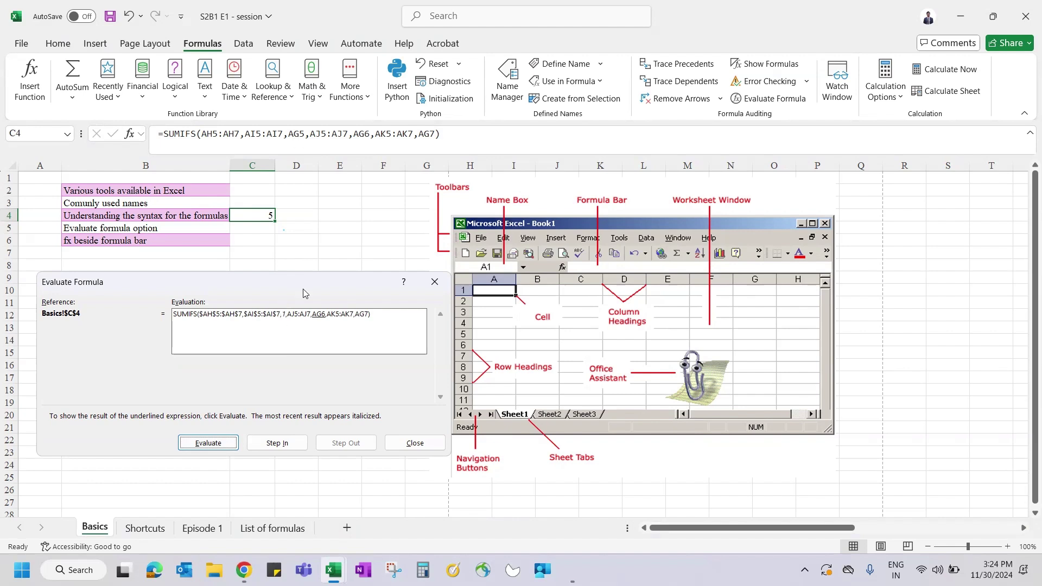
left_click(209, 442)
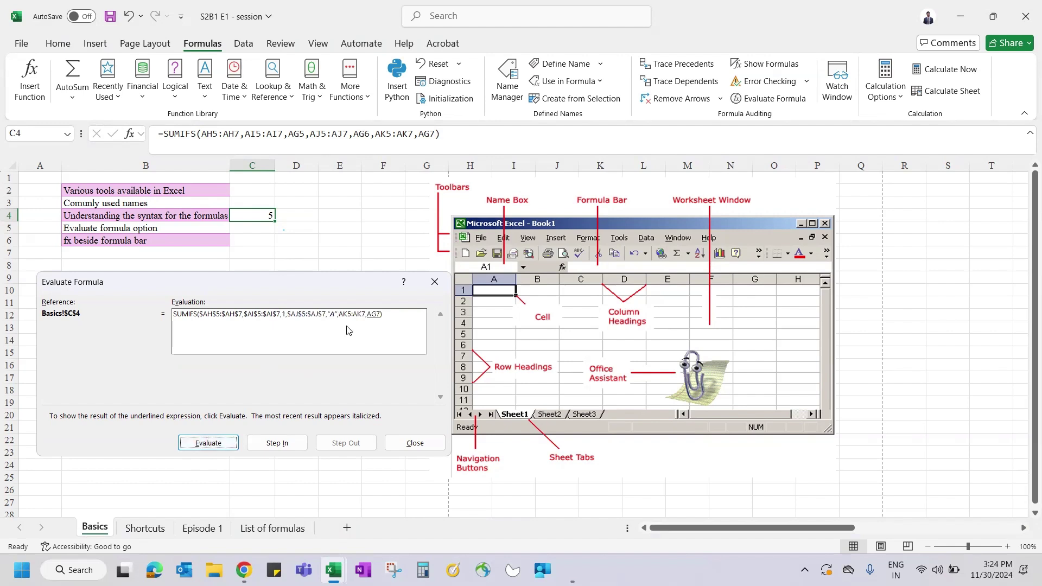
left_click(221, 443)
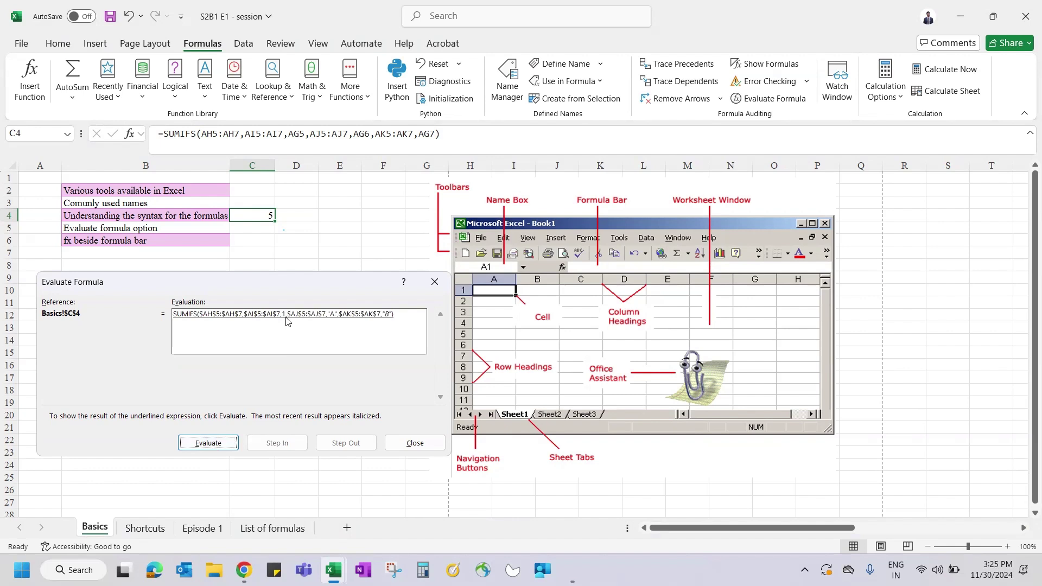
left_click(205, 446)
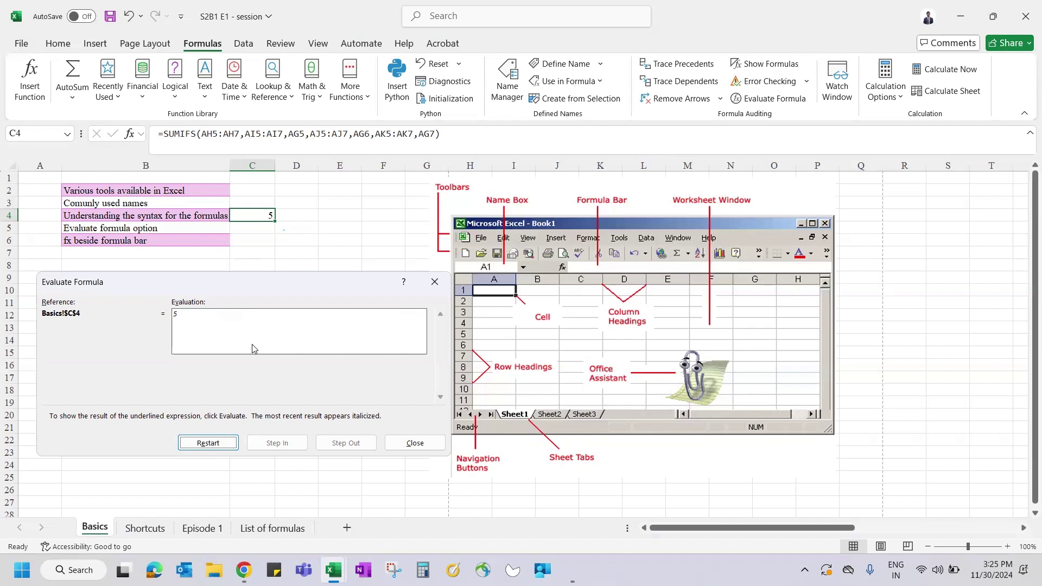
key("Escape")
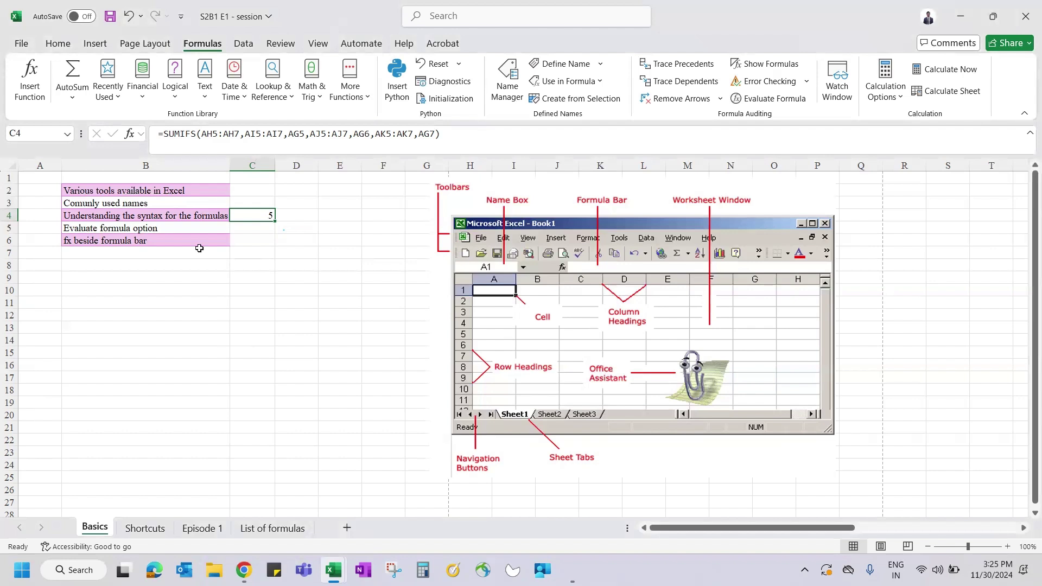
- Open the Function Arguments dialog for the SUMIFS formula in cell C4 and move it to the middle of the sheet
left_click(173, 242)
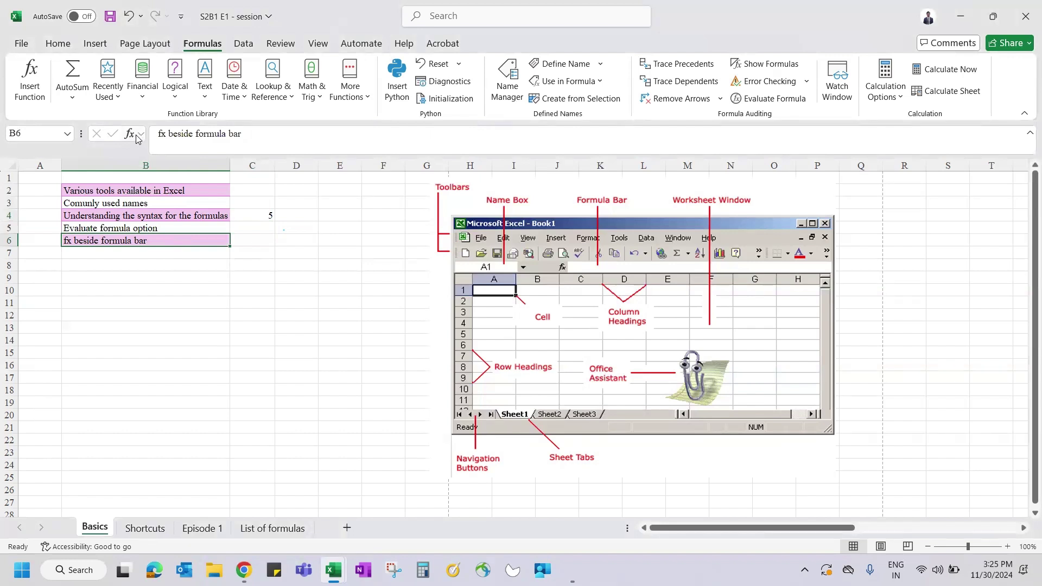
left_click(253, 217)
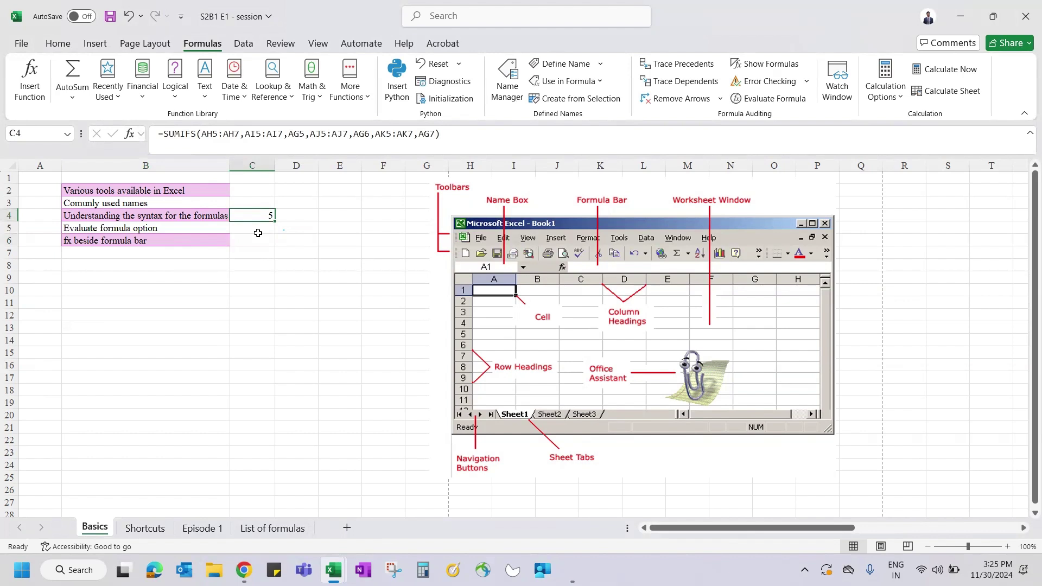
left_click(185, 136)
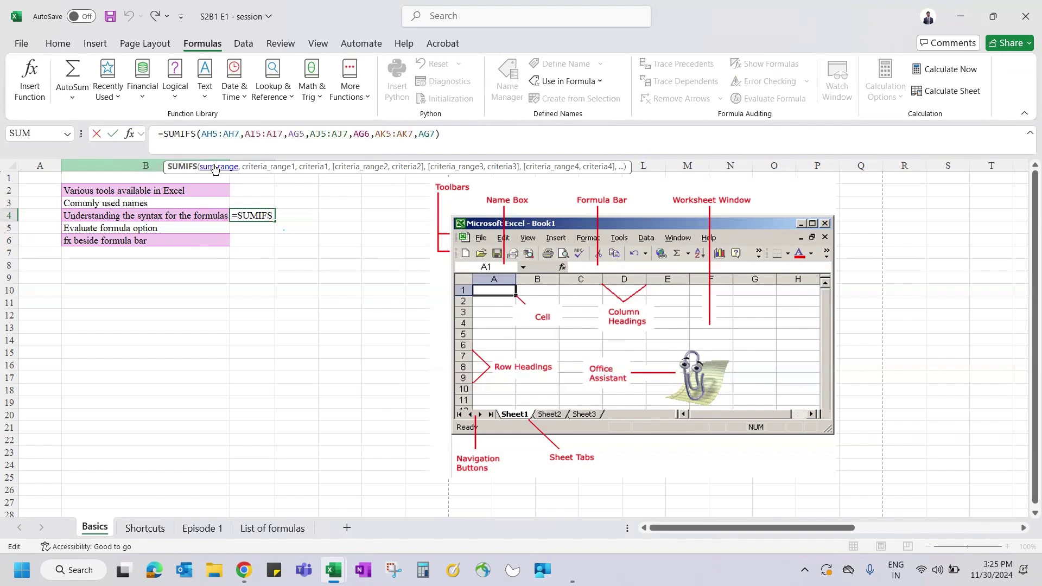
left_click(129, 133)
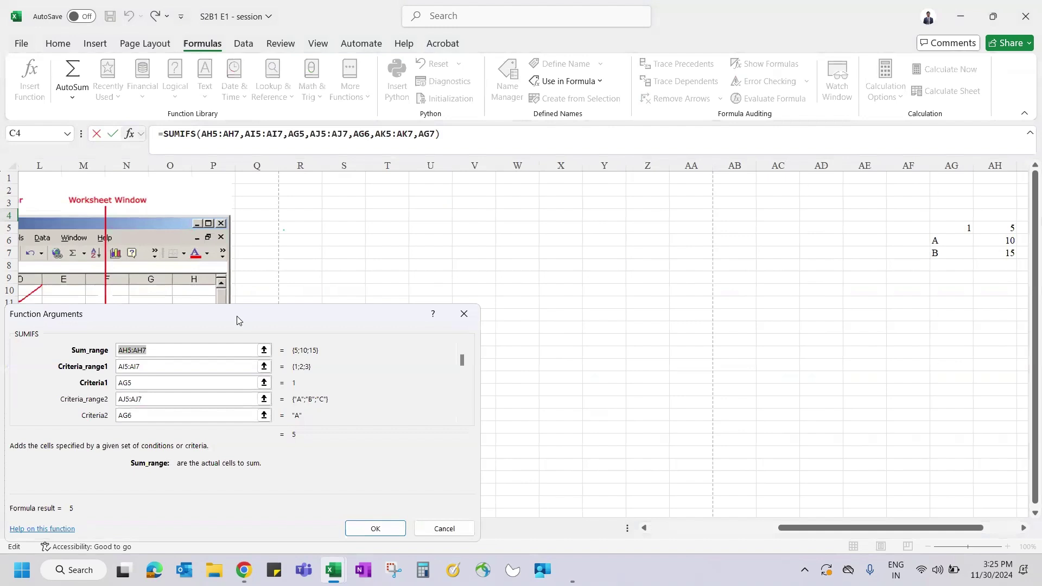
left_click_drag(238, 320, 377, 201)
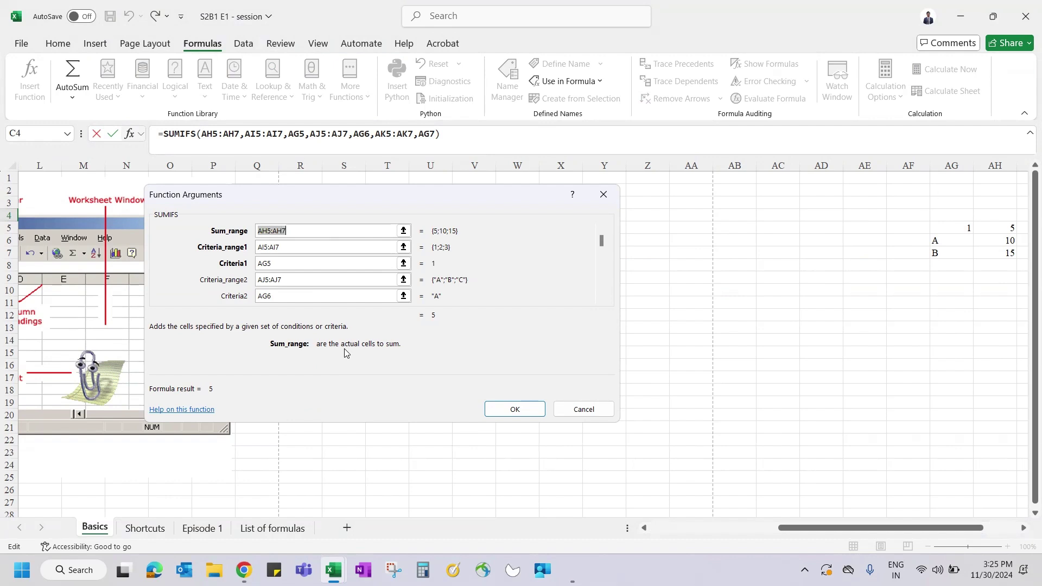
- Read the descriptions of Criteria_range1, Criteria1 and Criteria_range2, close the dialog with the arguments unchanged, and return to cell C4
left_click(307, 246)
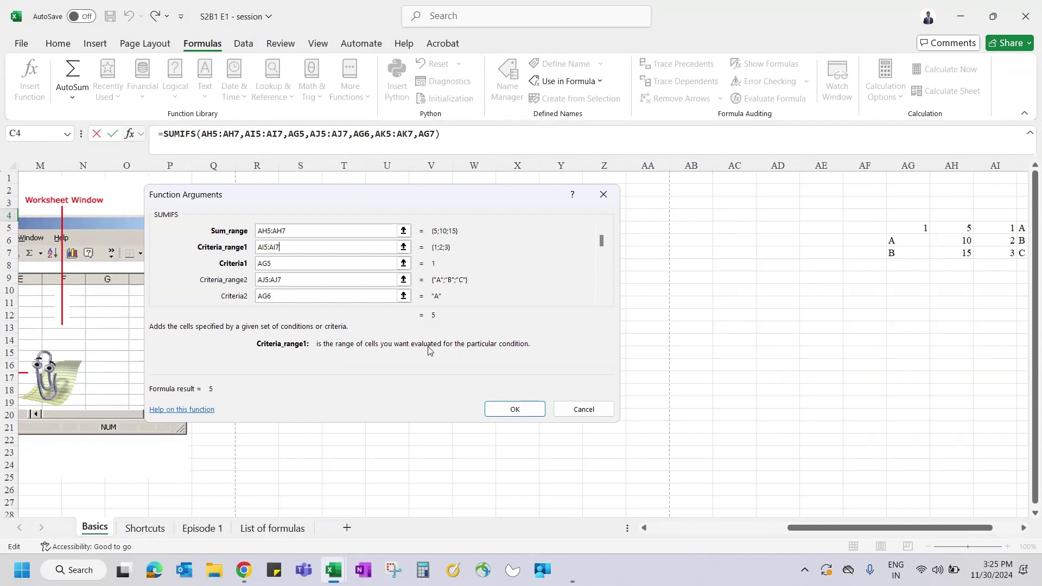
left_click(234, 266)
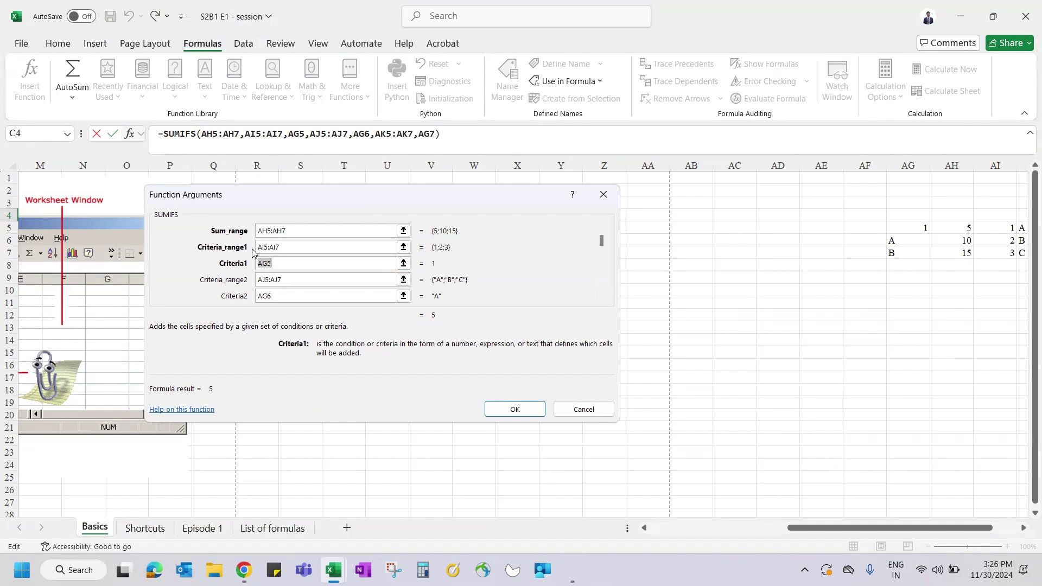
left_click(291, 281)
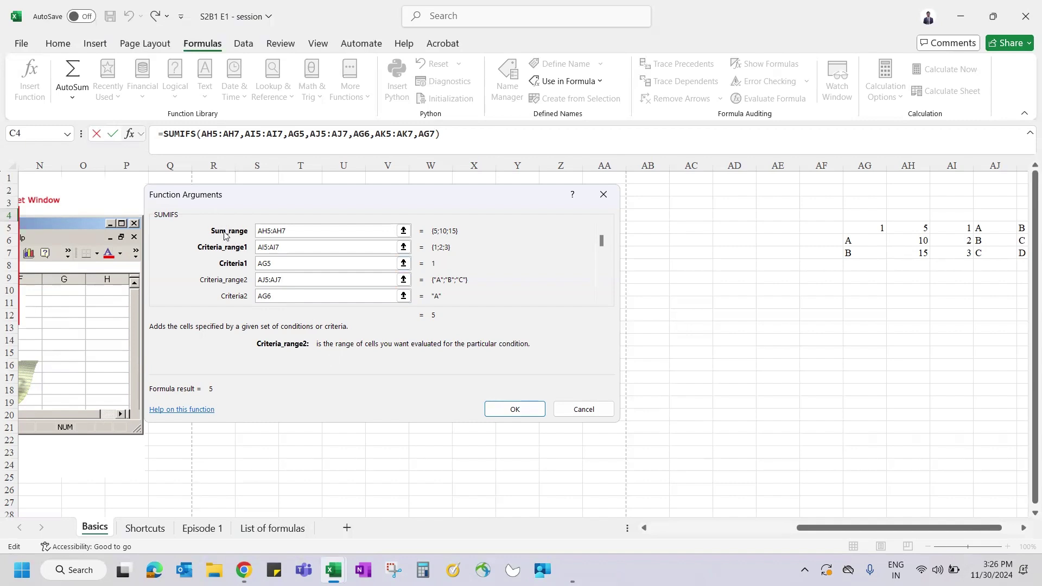
key("Return")
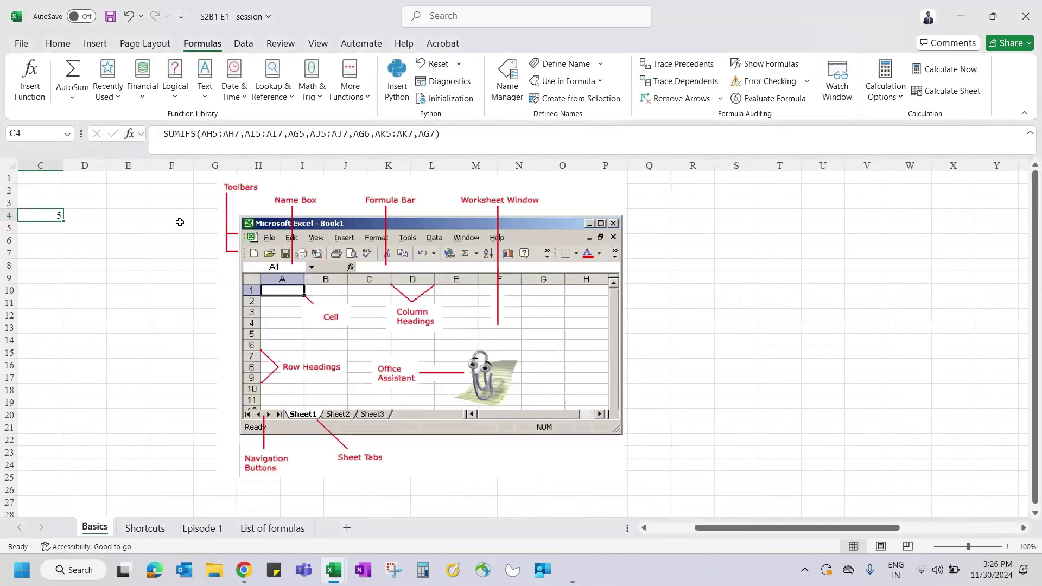
scroll(180, 222, "left", 2)
key("Right")
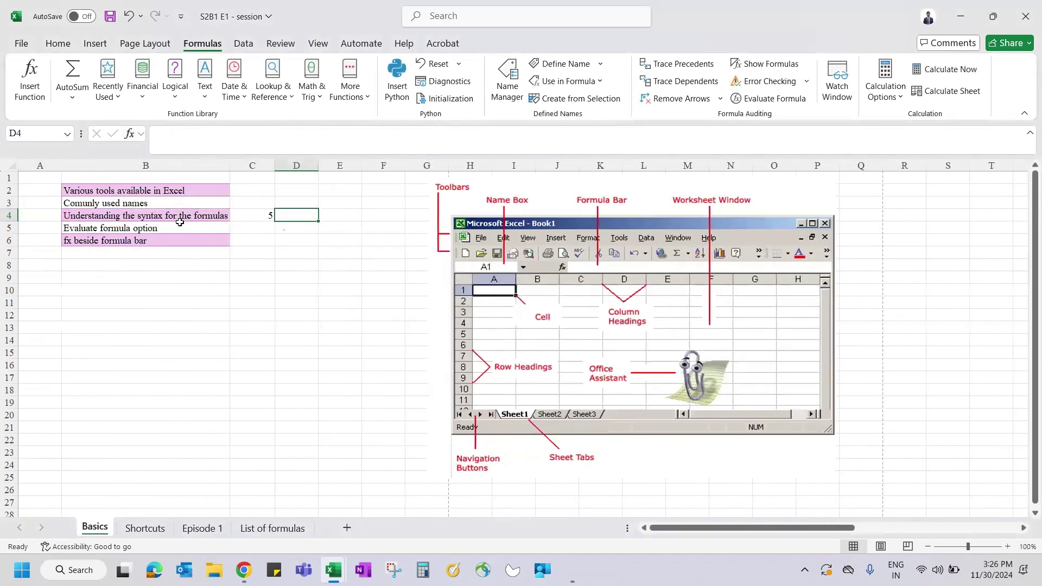
left_click(262, 212)
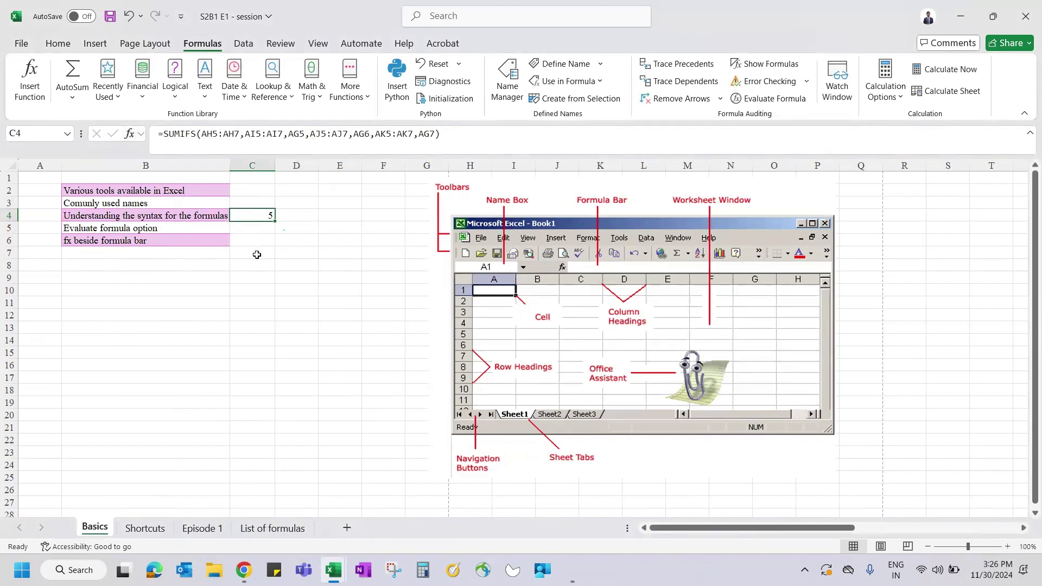
- Go to the Shortcuts sheet, review the Ctrl shortcut list and select its whole table starting from the Select All entry
left_click(147, 528)
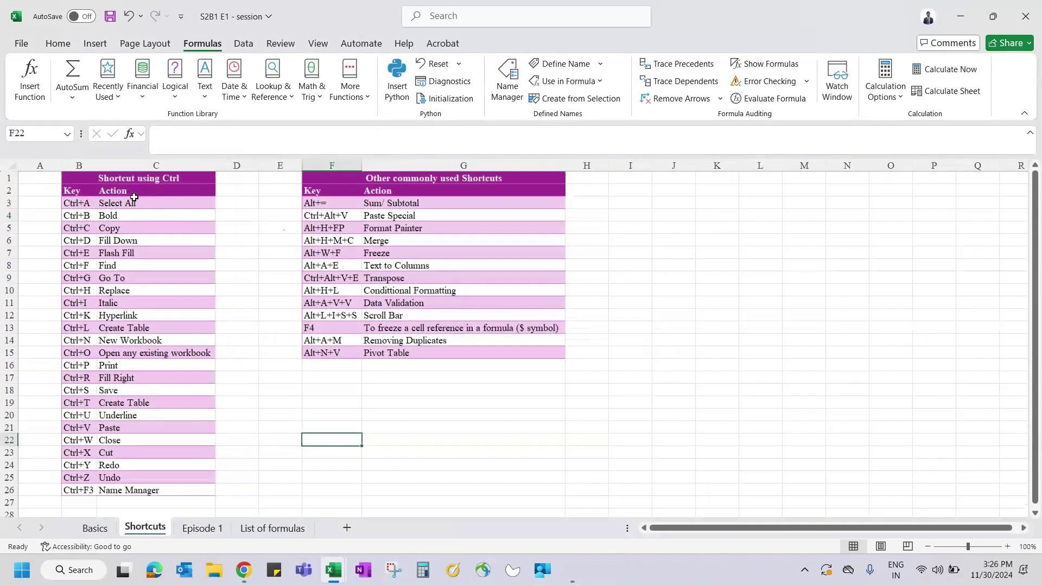
left_click(80, 175)
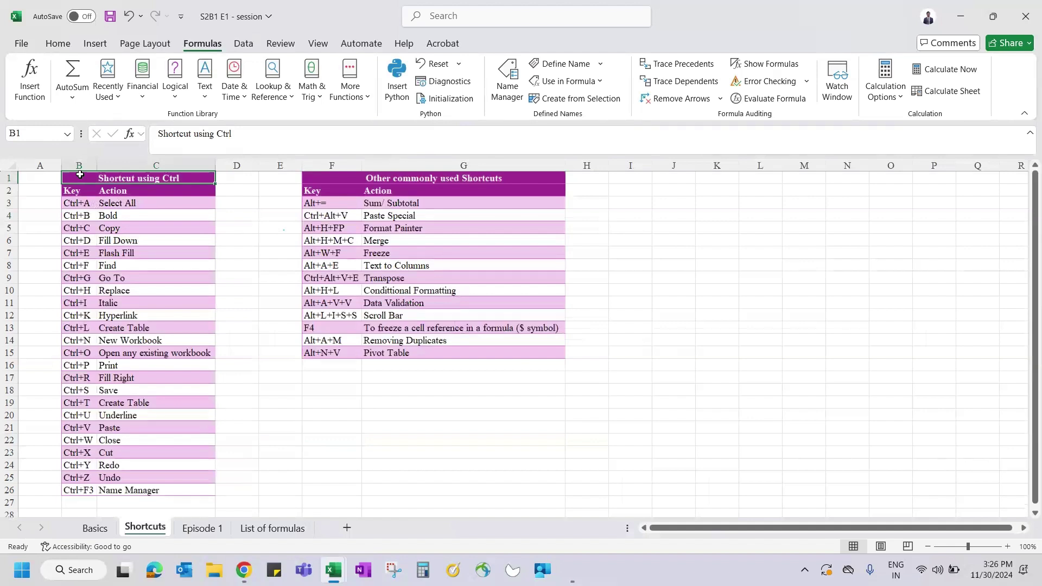
left_click_drag(80, 202, 134, 479)
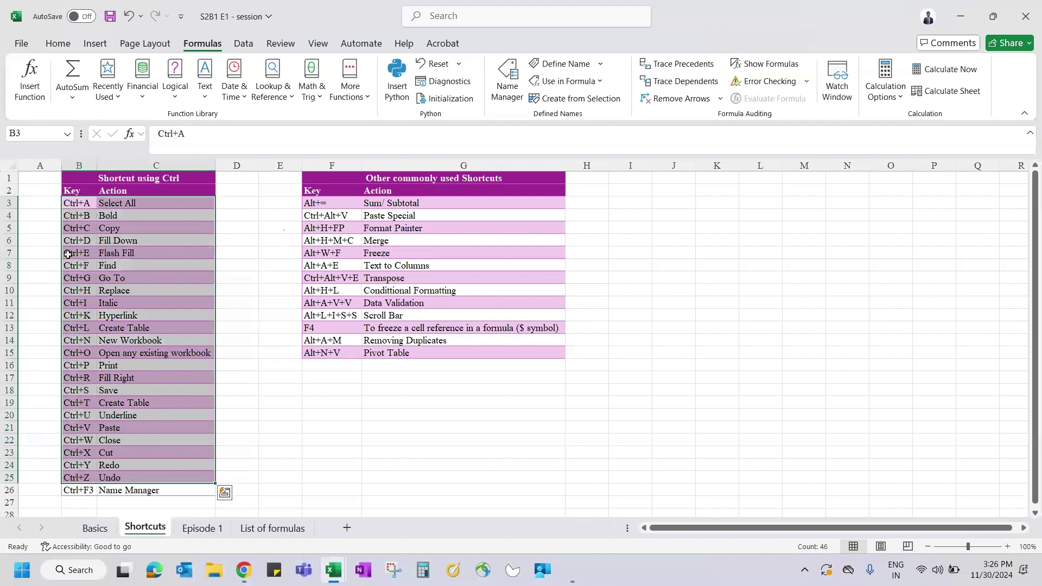
left_click(138, 206)
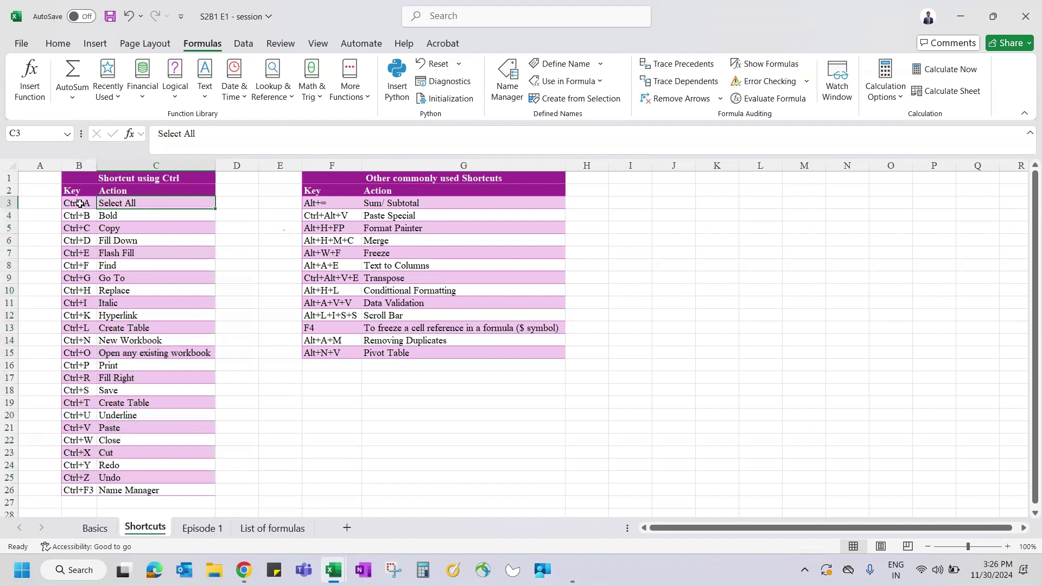
key("ctrl+a")
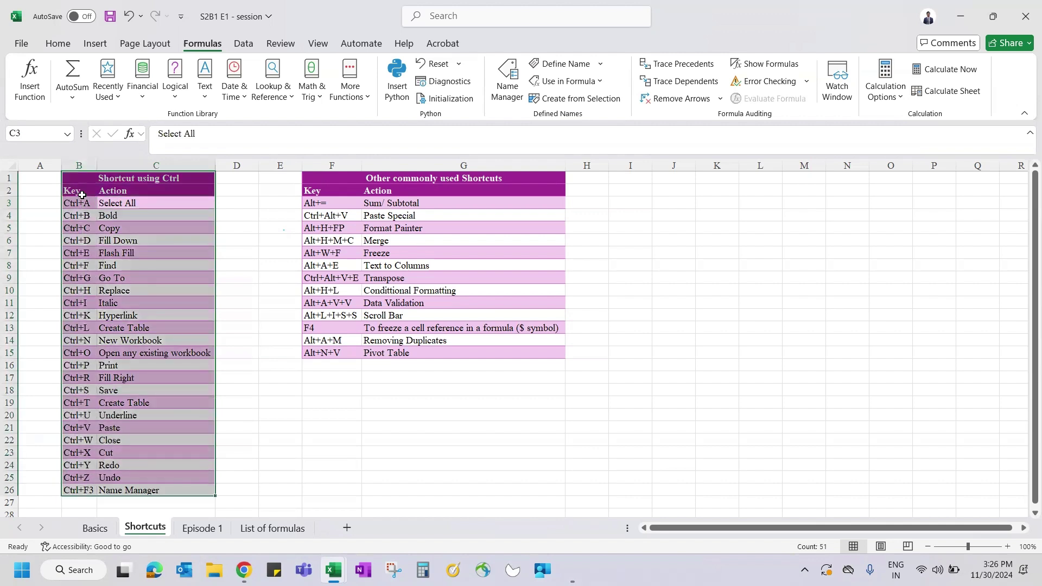
- Make the Bold entry in cell C4 bold, and copy the Copy entry in C5 before cancelling the copy selection
key("Down")
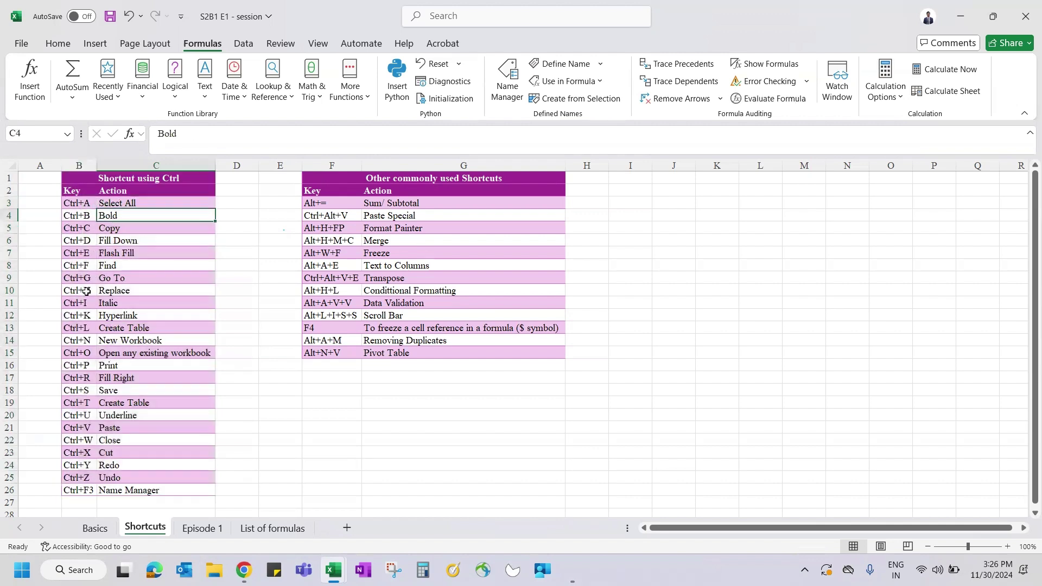
key("ctrl+b")
key("Down")
key("ctrl+c")
key("Down")
key("Escape")
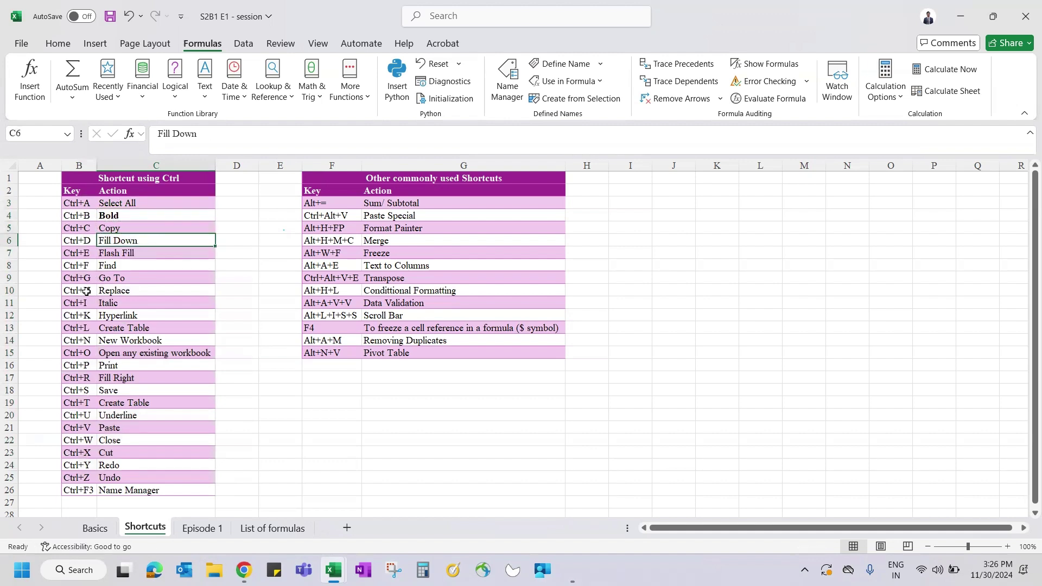
- Go through the remaining Ctrl shortcuts from Flash Fill down to Name Manager, and return to the table's heading
key("Down")
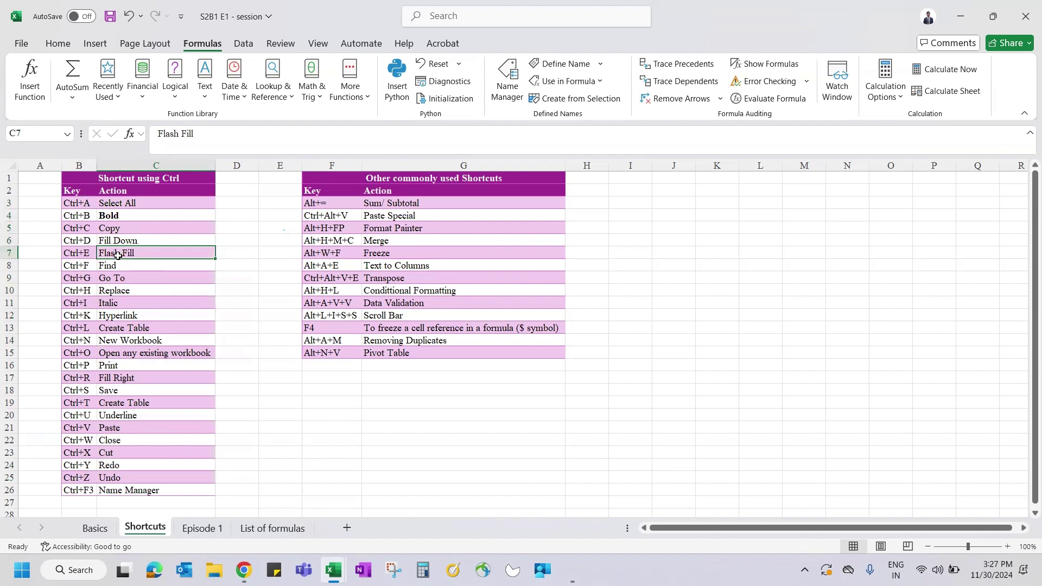
left_click(83, 253)
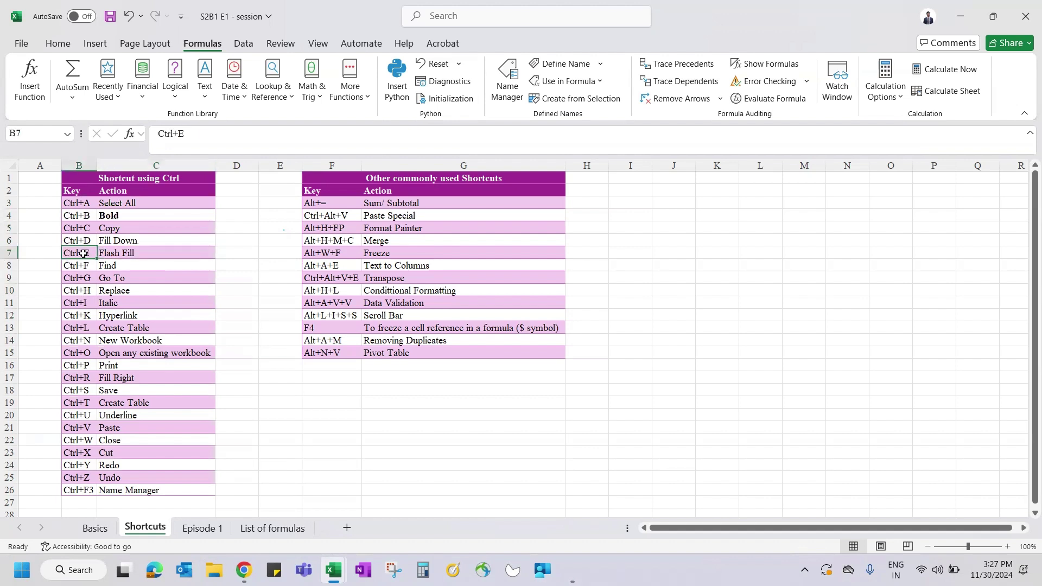
key("Down")
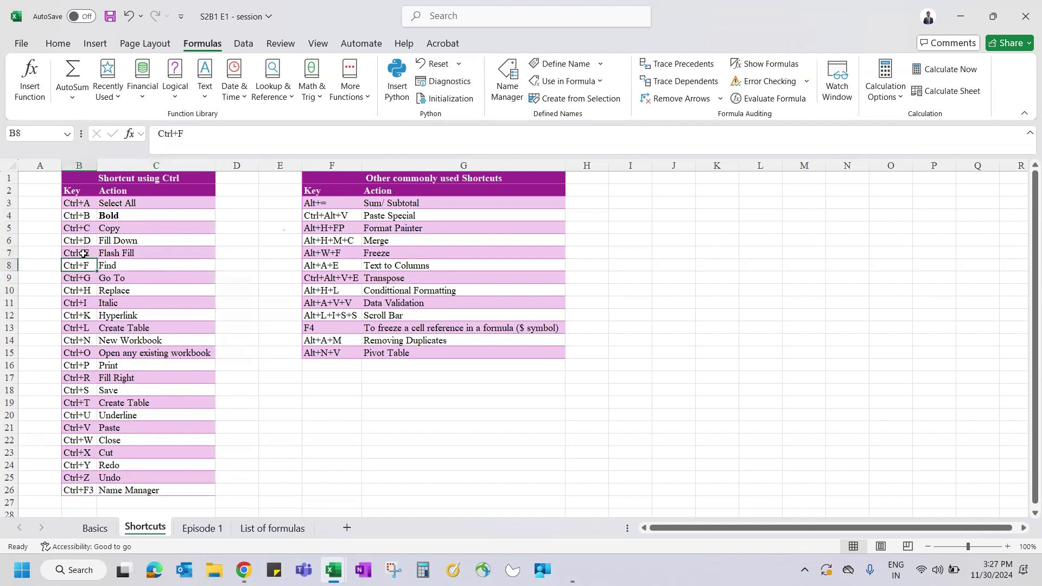
key("Right")
key("Down")
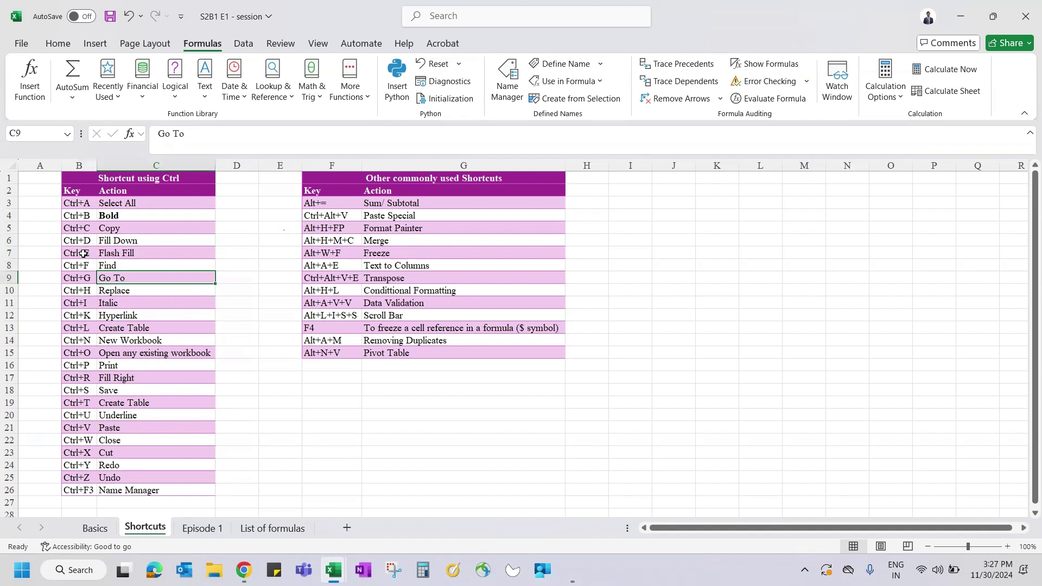
key("Down")
key("Down")
key("Down")
key("Down")
key("Down")
key("Down")
key("Down")
key("Down")
key("Down")
key("Down")
key("Down")
key("Down")
key("Down")
key("Down")
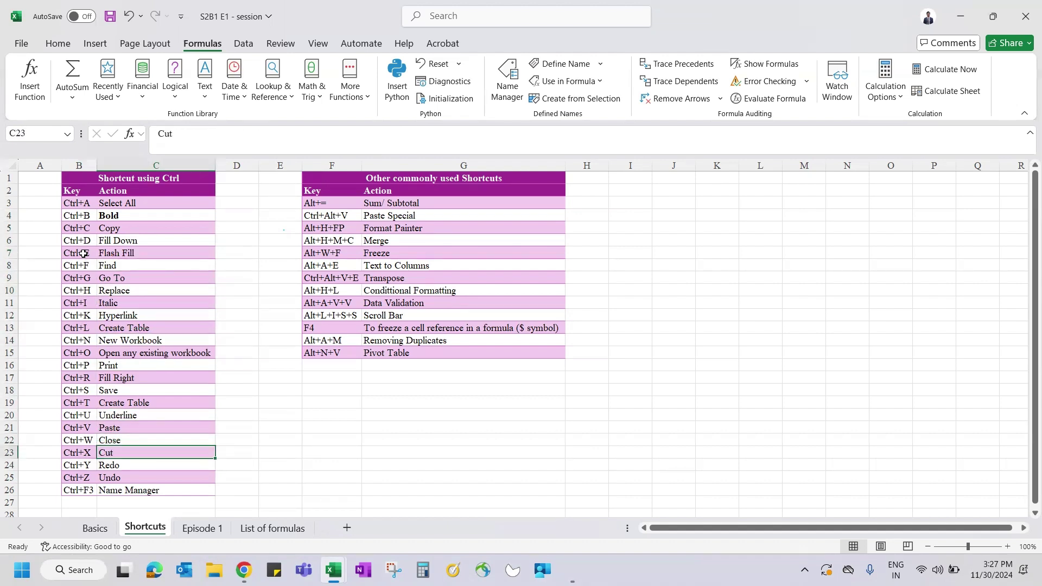
key("Down")
key("Down")
key("Down")
key("Down")
key("Down")
key("Up")
key("Up")
key("Up")
key("Up")
key("Up")
key("Up")
key("Up")
key("Up")
key("Up")
key("Up")
key("Up")
key("Up")
key("Up")
key("Up")
key("Up")
key("Up")
key("Up")
key("Up")
key("Up")
key("Up")
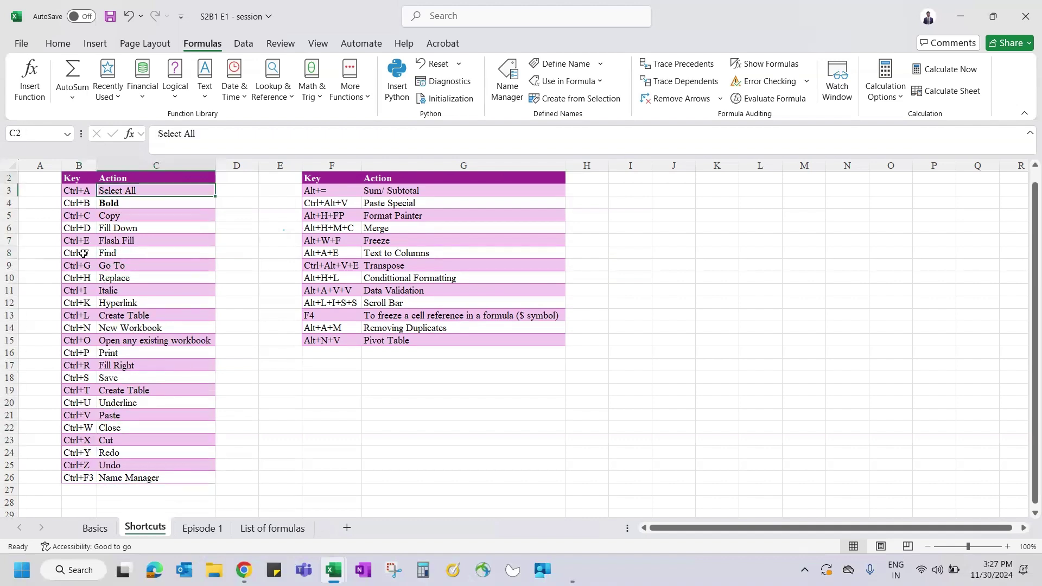
key("Up")
key("Up")
key("Up")
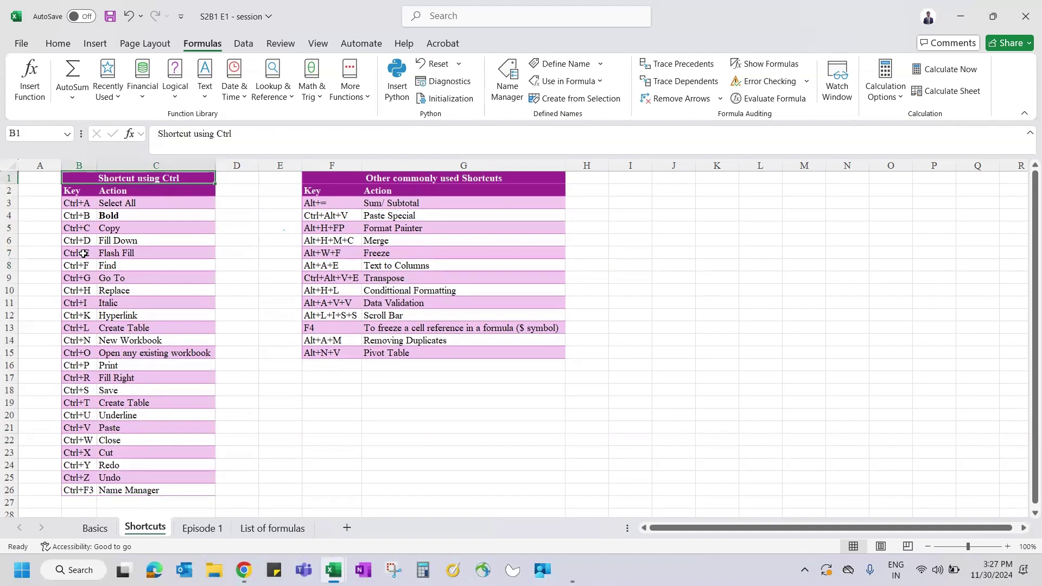
- Set the font color of empty cell E3 to a light green theme shade and enter the sample text hbf there
left_click(83, 254)
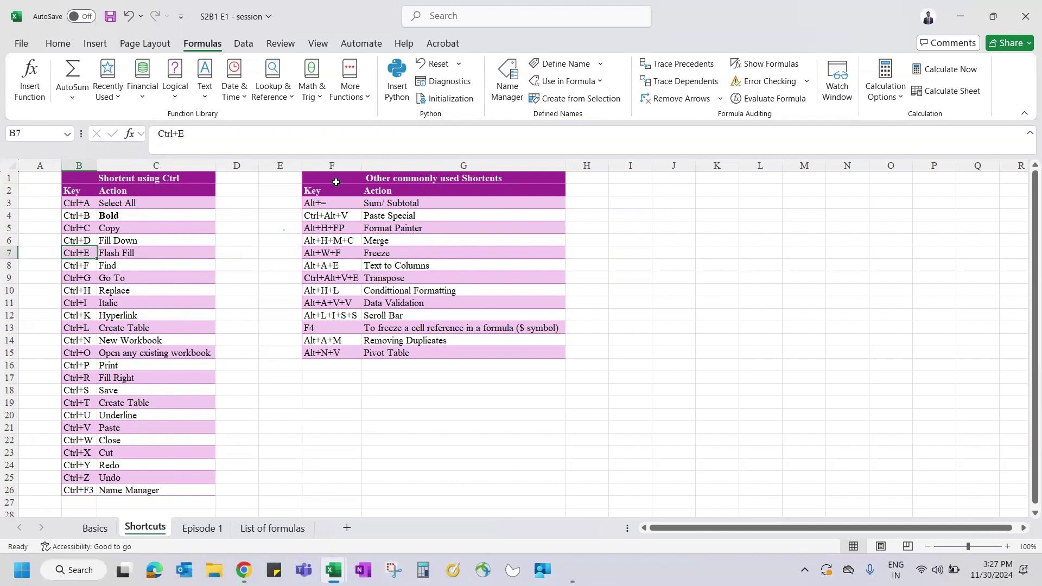
left_click(266, 204)
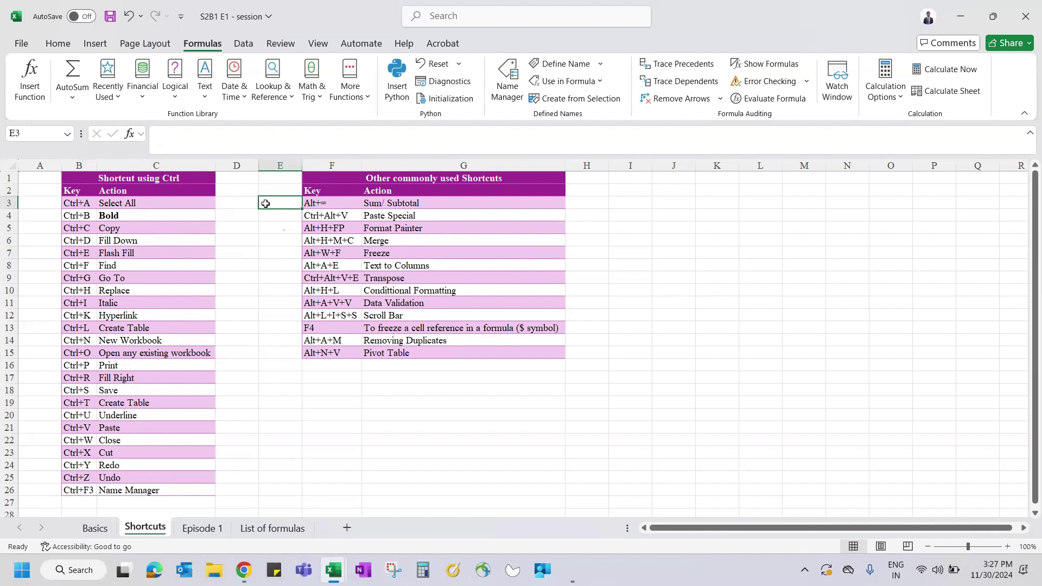
key("alt")
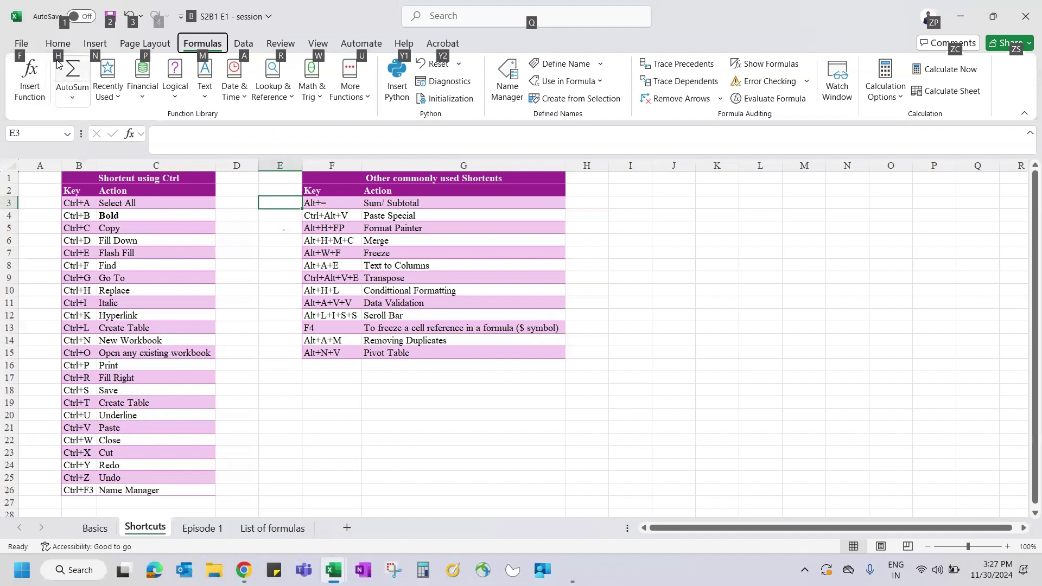
key("h")
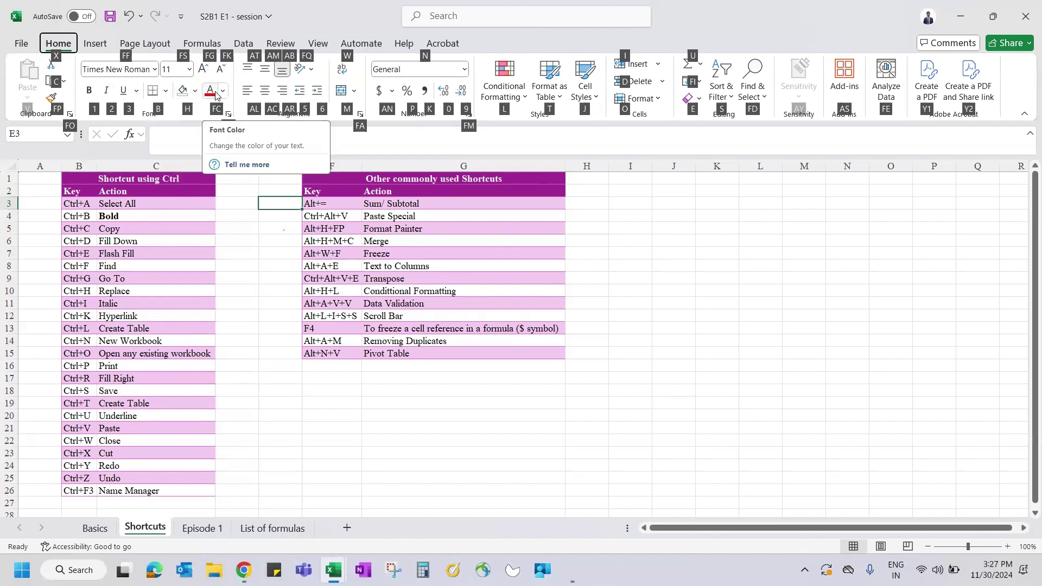
key("f")
key("c")
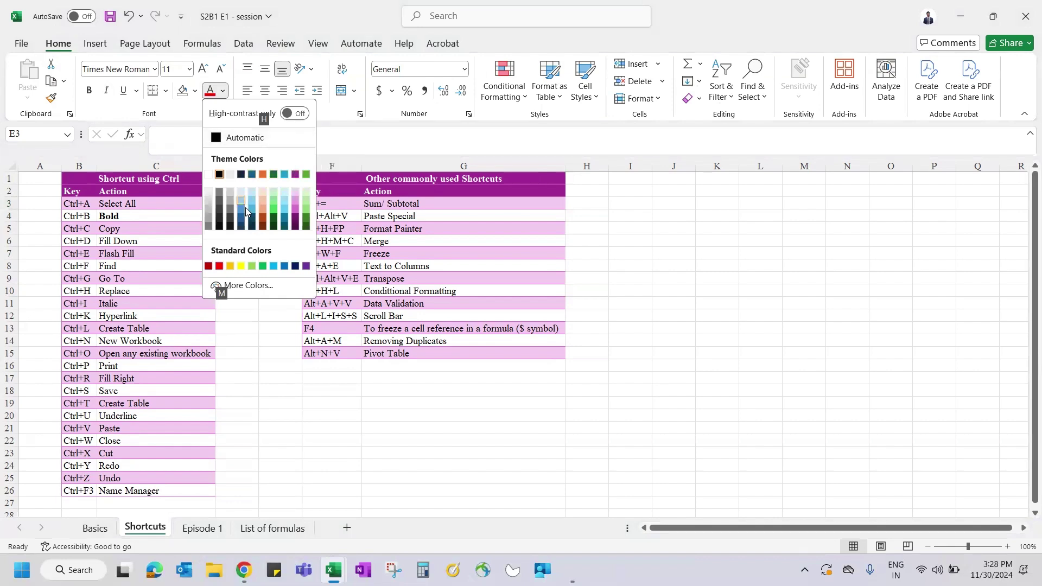
left_click(274, 201)
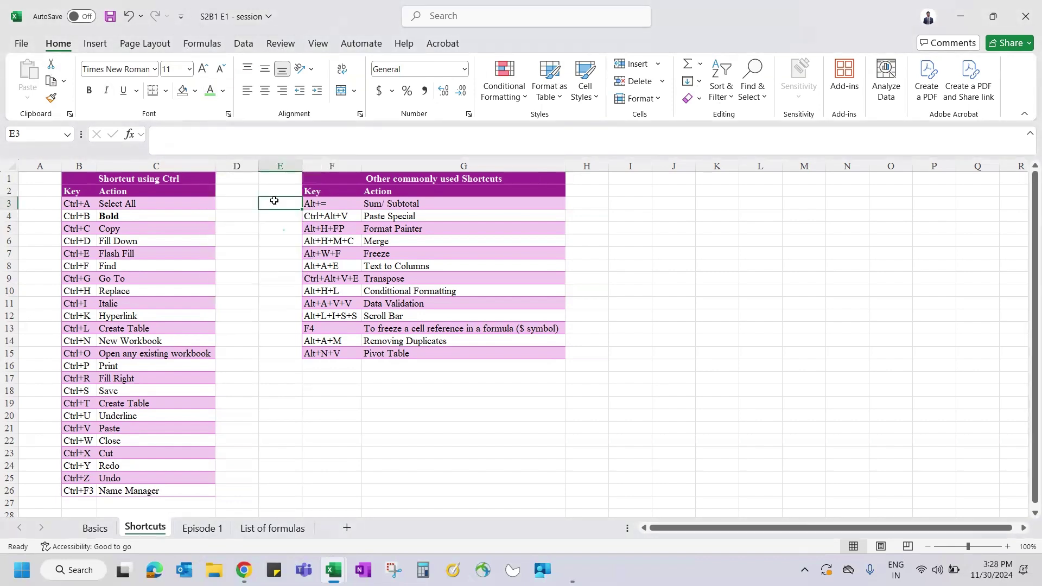
type("hbf")
key("ctrl+Return")
- Apply the Percentage number format to cell E3 and clear its sample text
key("alt")
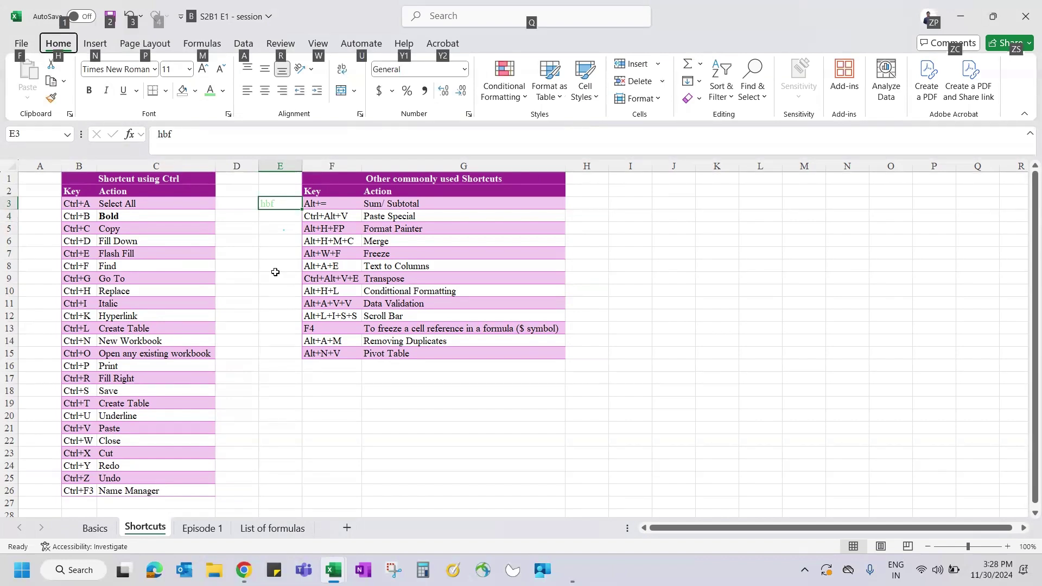
key("h")
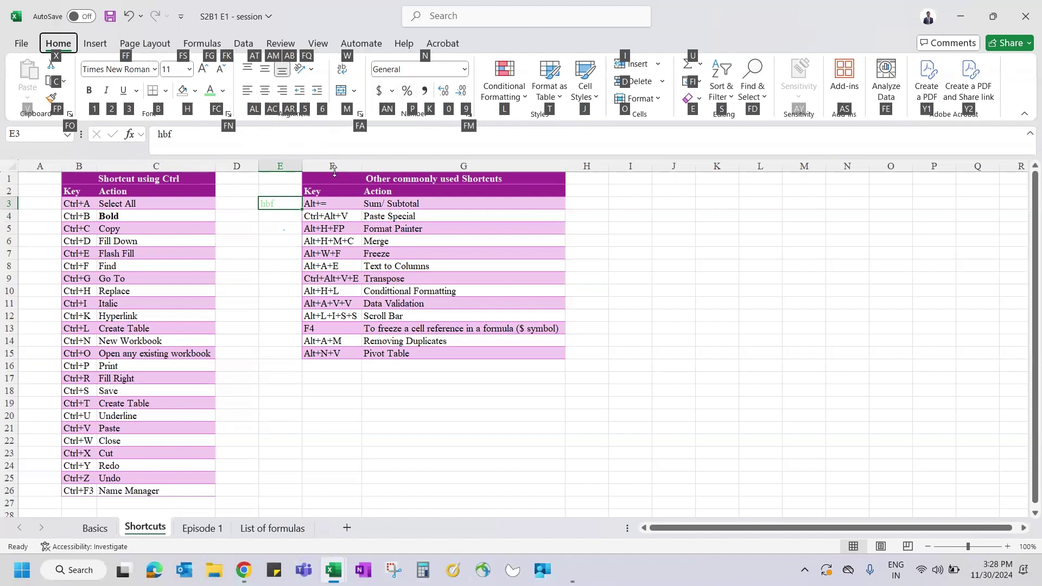
key("p")
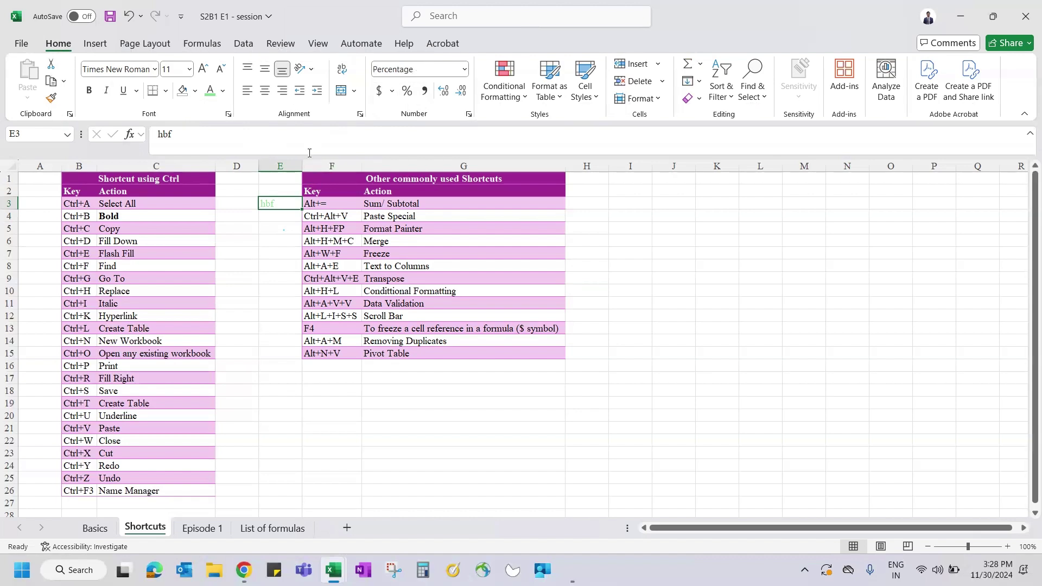
key("Delete")
- Examine the access keys of the Data commands, dismiss them without running any command and select cell E5
key("alt")
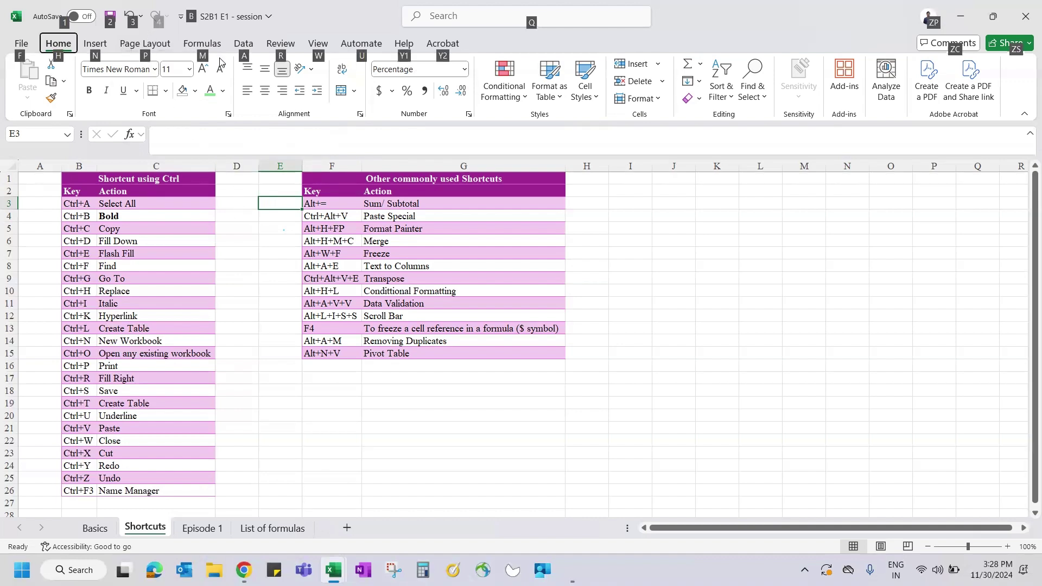
key("a")
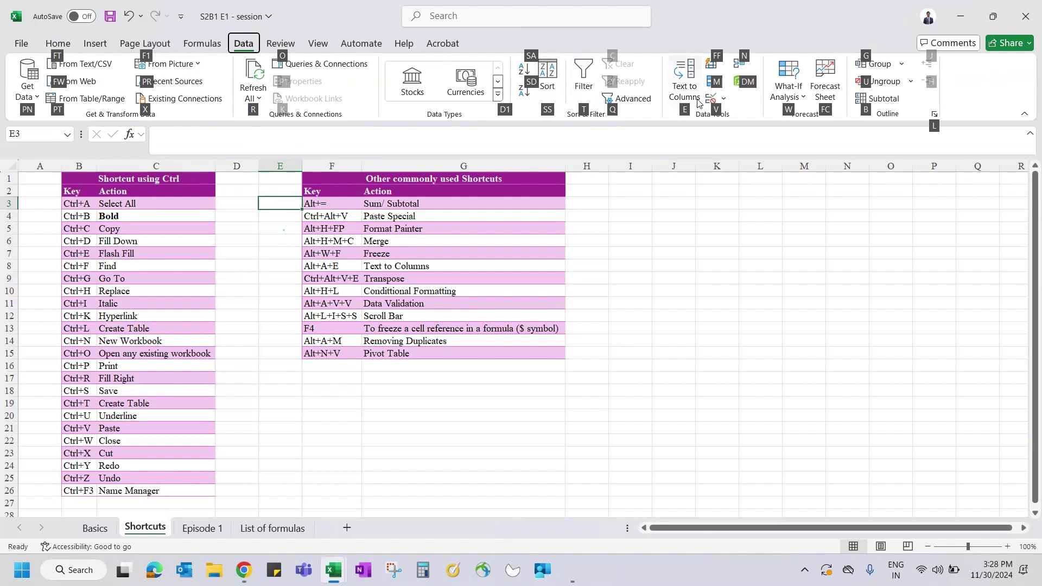
key("Escape")
key("Escape")
left_click(276, 229)
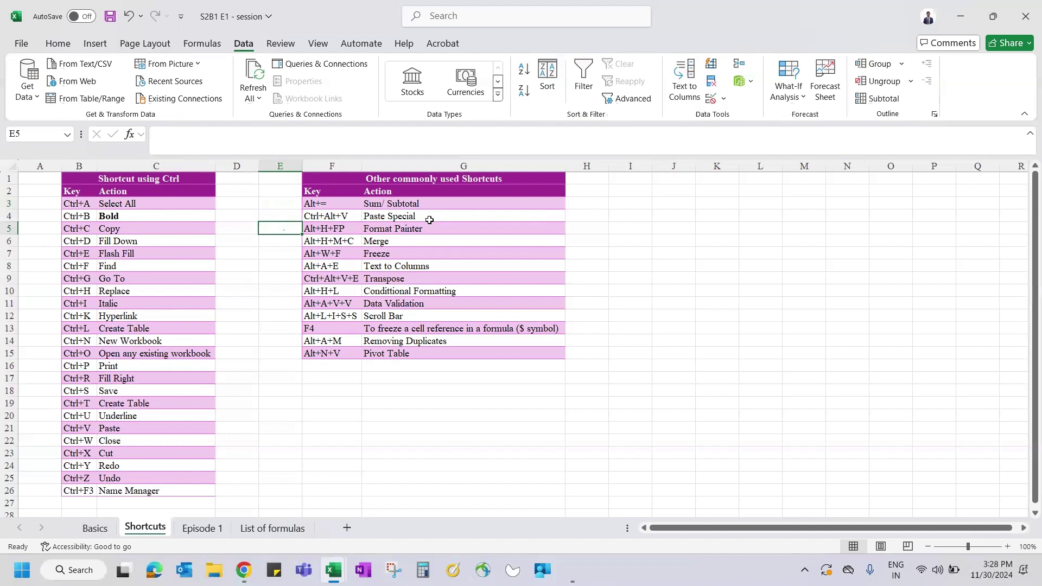